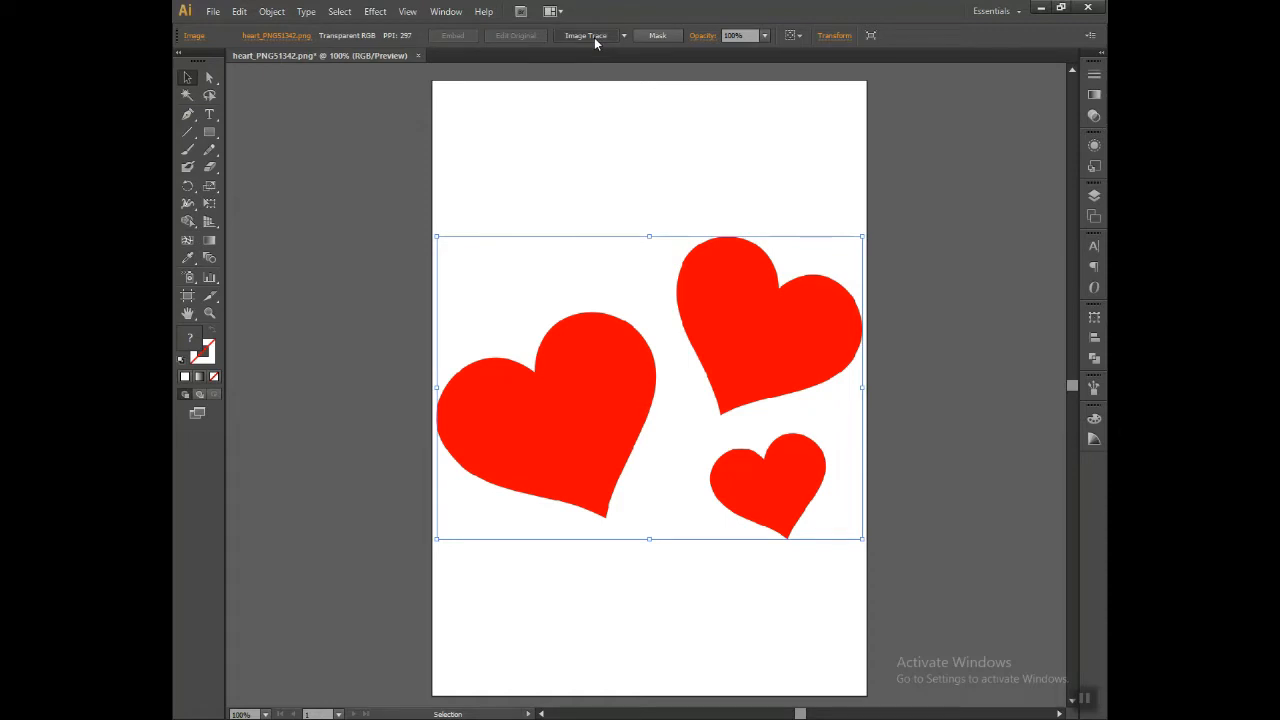
Step: Convert the red hearts image into separate, ungrouped vector paths with Image Trace and Expand
{"action": "left_click", "coordinate": [741, 388]}
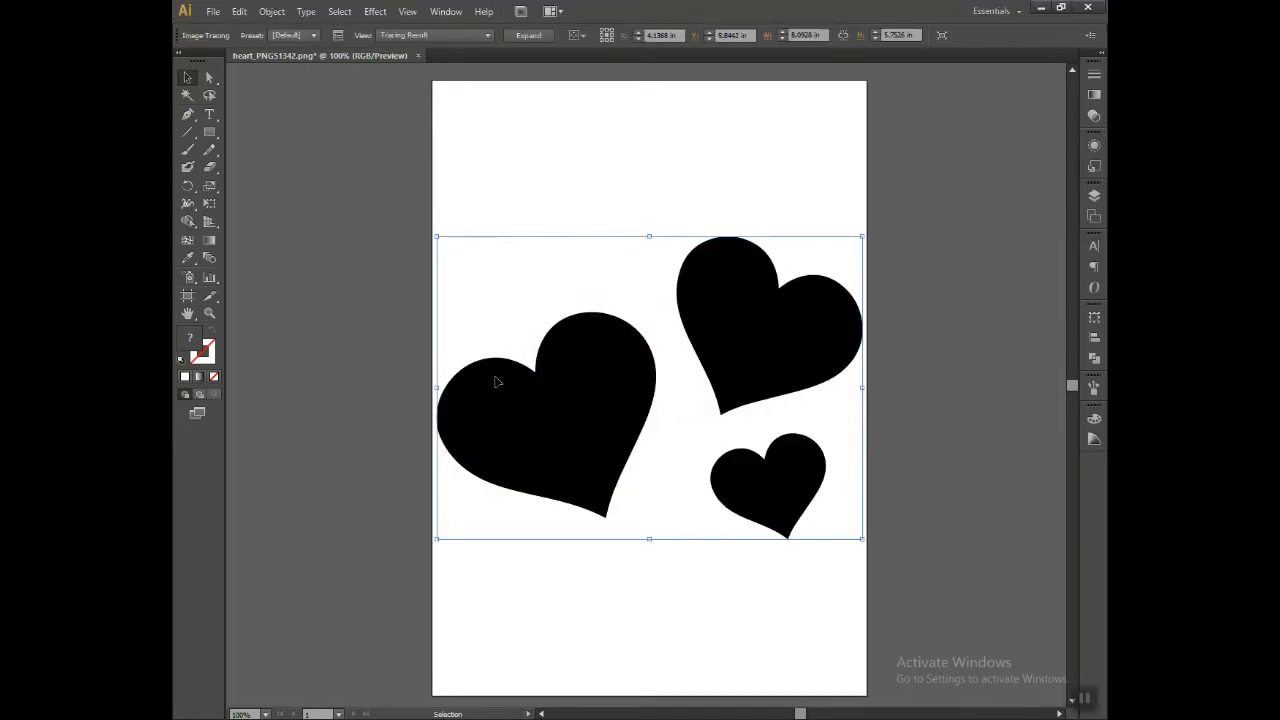
{"action": "left_click", "coordinate": [528, 36]}
{"action": "right_click", "coordinate": [573, 399]}
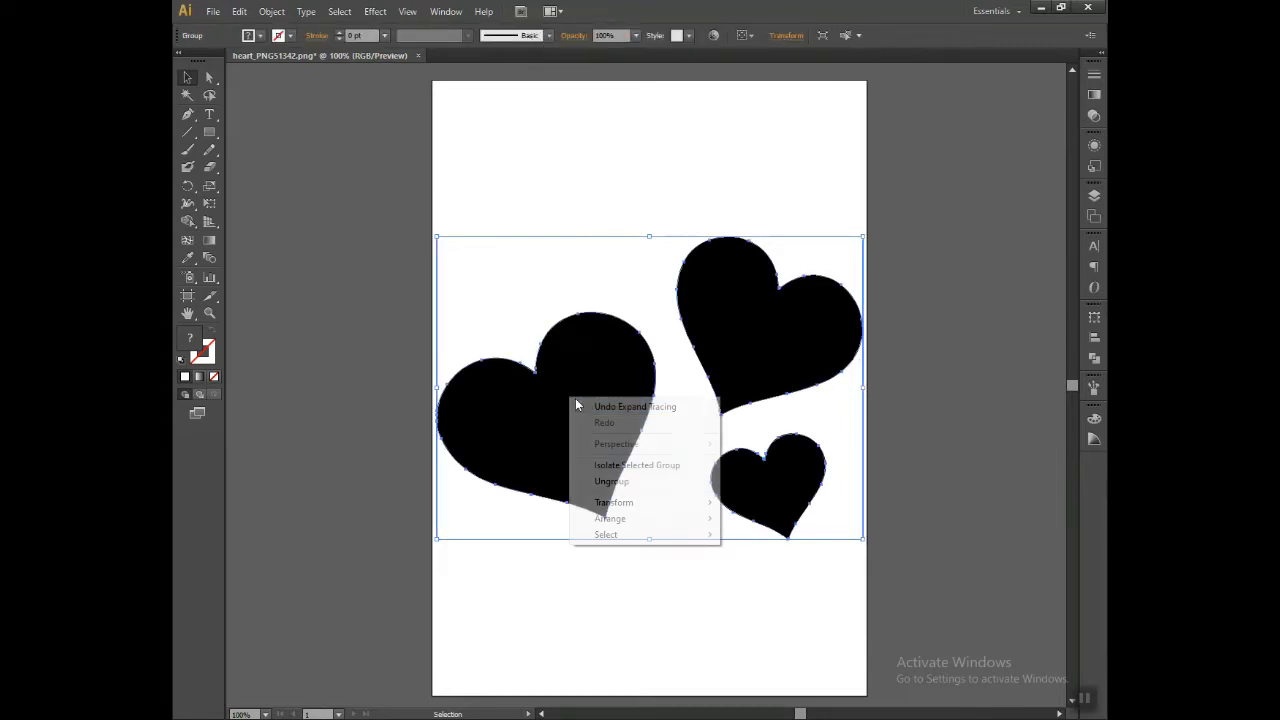
{"action": "left_click", "coordinate": [631, 483]}
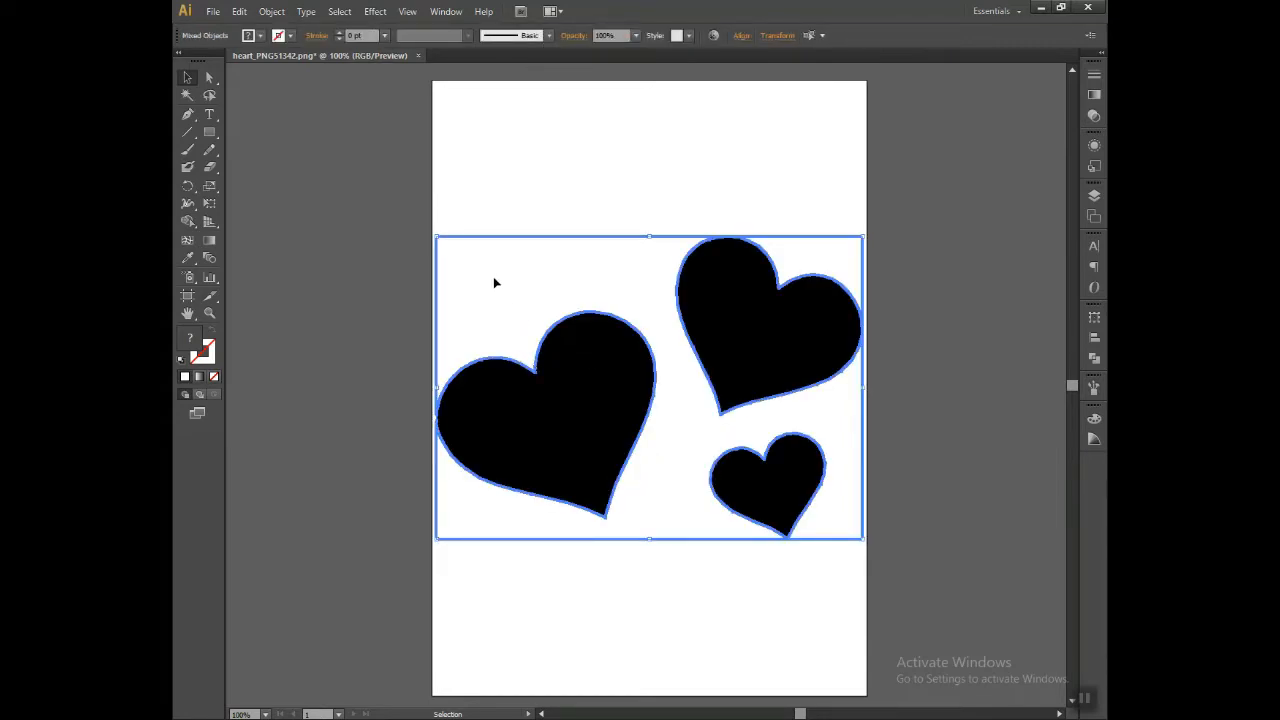
Step: Delete the white background rectangle behind the traced hearts, keeping the three heart shapes as individual paths
{"action": "left_click", "coordinate": [403, 231]}
{"action": "left_click", "coordinate": [509, 238]}
{"action": "key", "text": "Delete"}
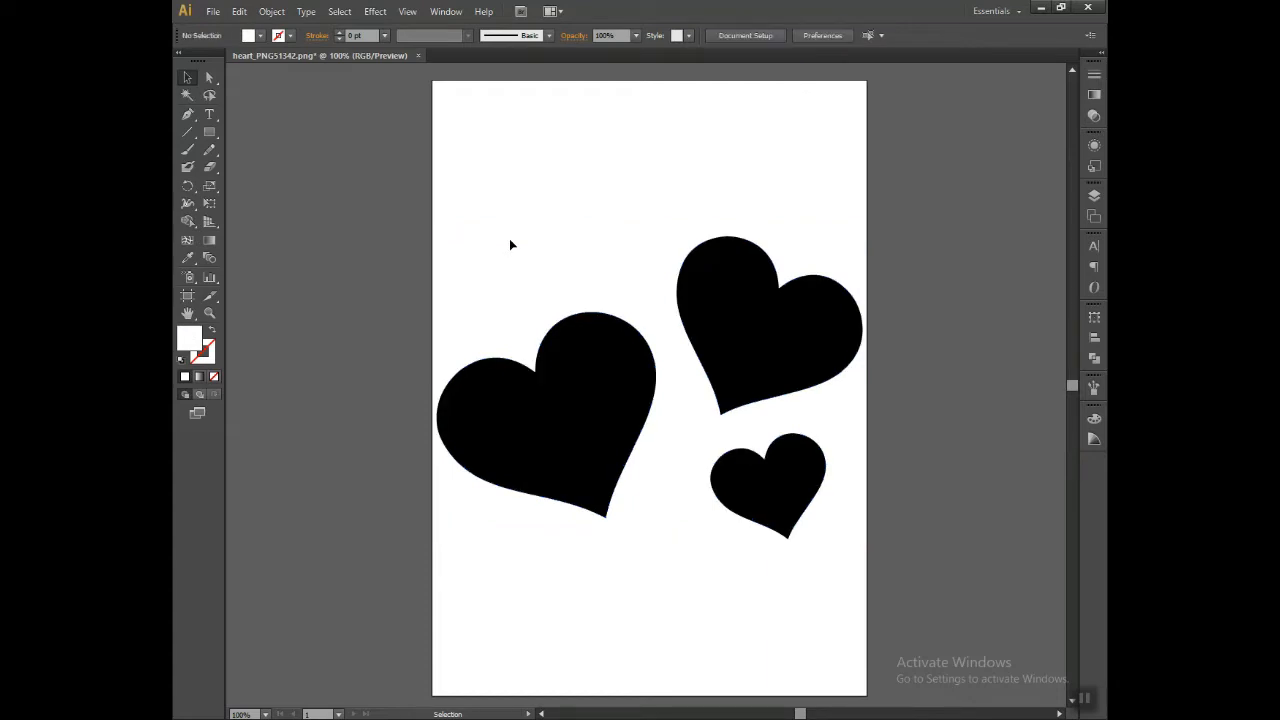
{"action": "left_click", "coordinate": [569, 394]}
{"action": "left_click", "coordinate": [751, 349]}
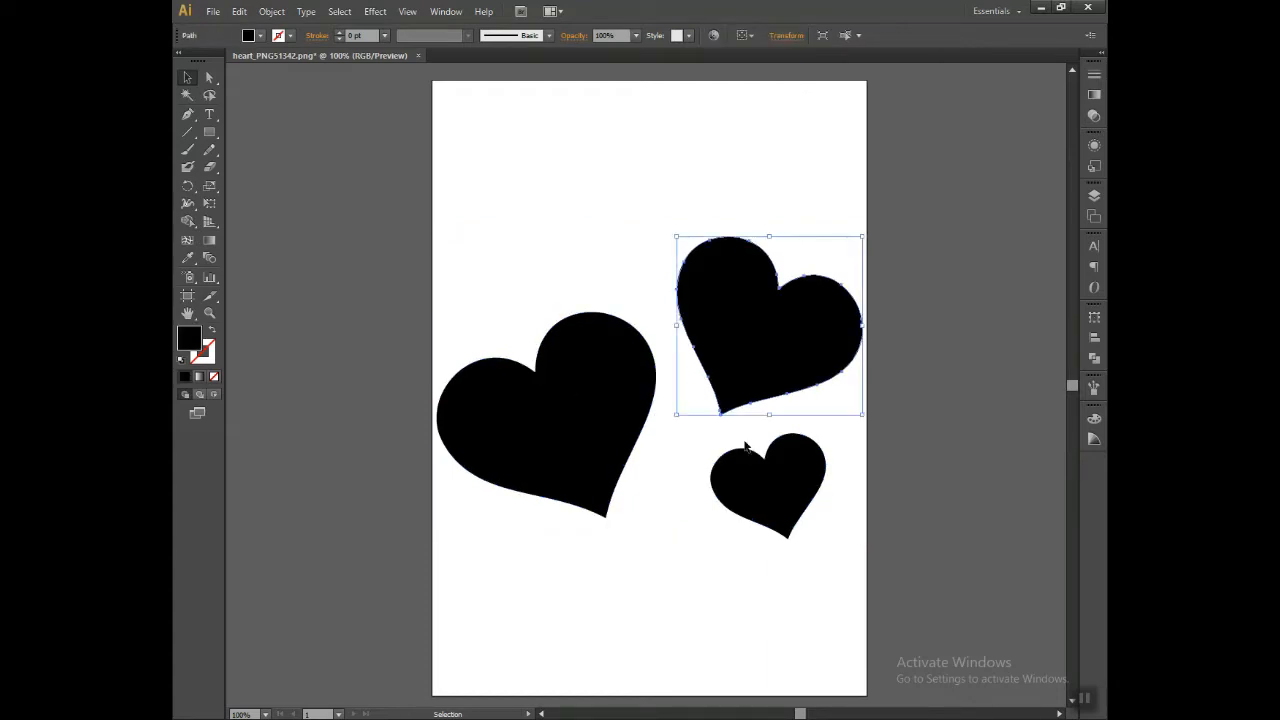
{"action": "left_click", "coordinate": [749, 477]}
{"action": "left_click", "coordinate": [661, 576]}
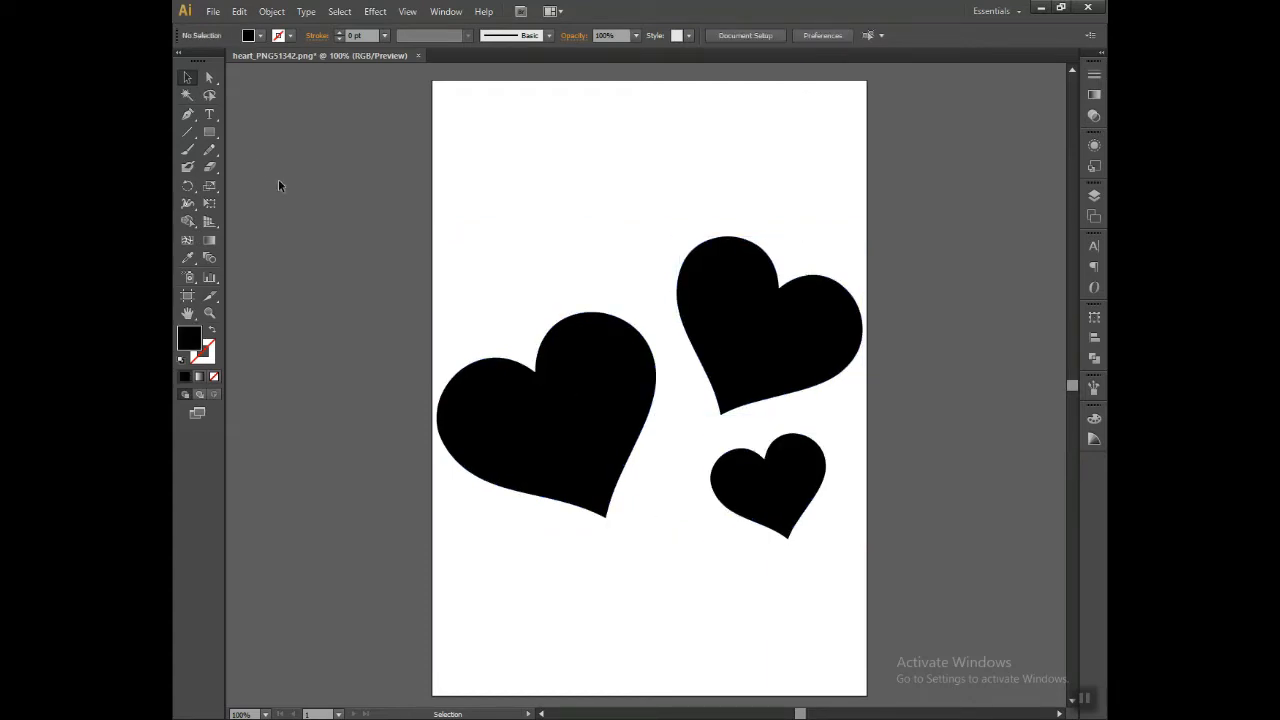
Step: Add the text "love is life" in the empty area above the hearts and enlarge it to about 85 pt
{"action": "key", "text": "t"}
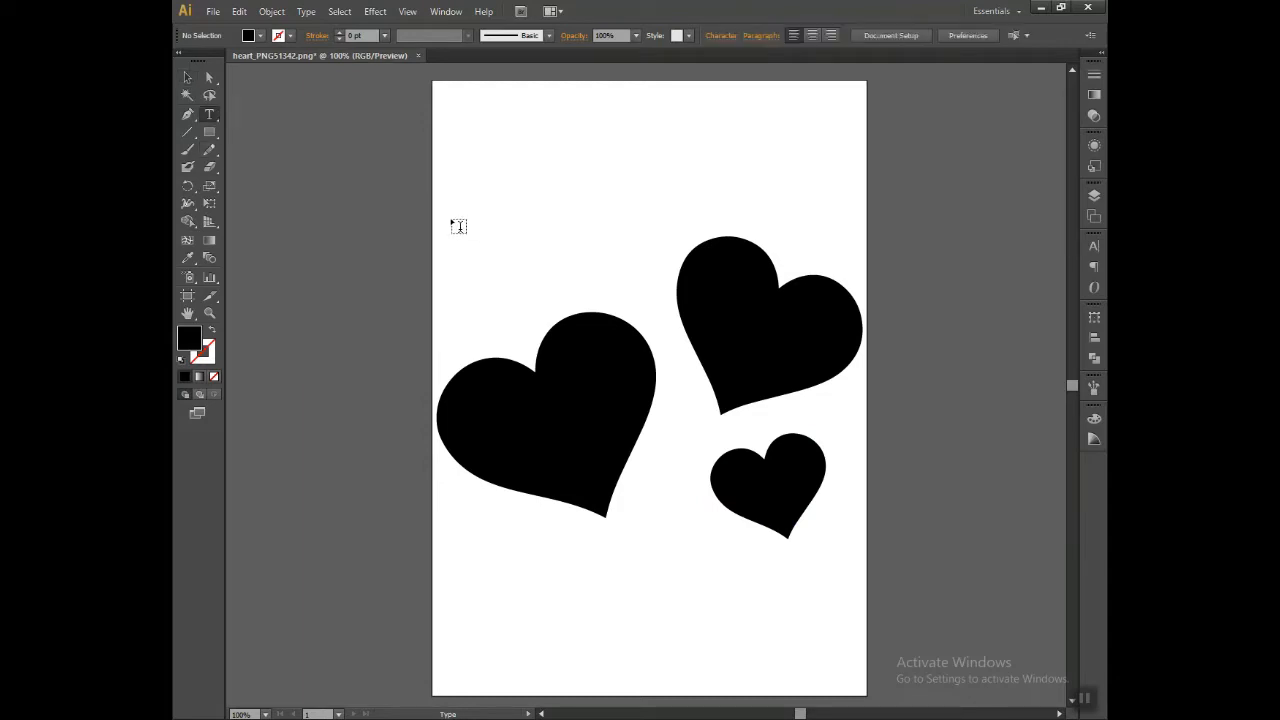
{"action": "left_click", "coordinate": [186, 78]}
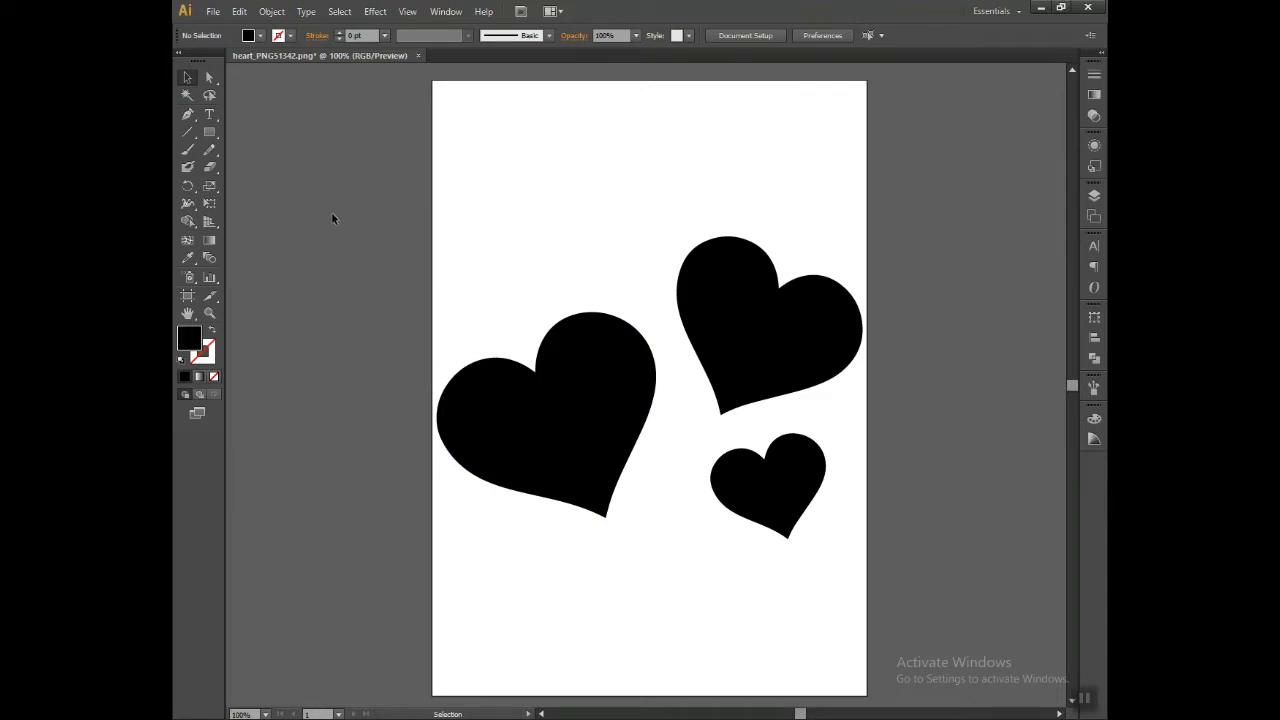
{"action": "left_click", "coordinate": [210, 114]}
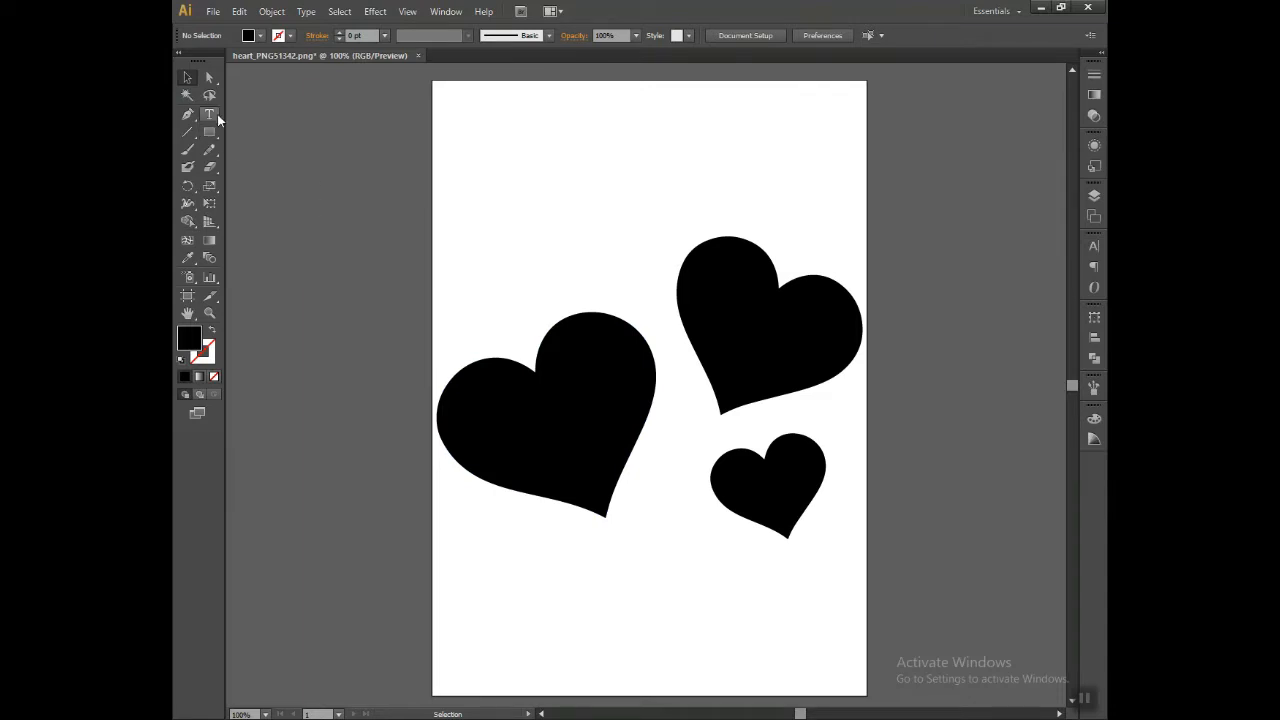
{"action": "left_click", "coordinate": [551, 200]}
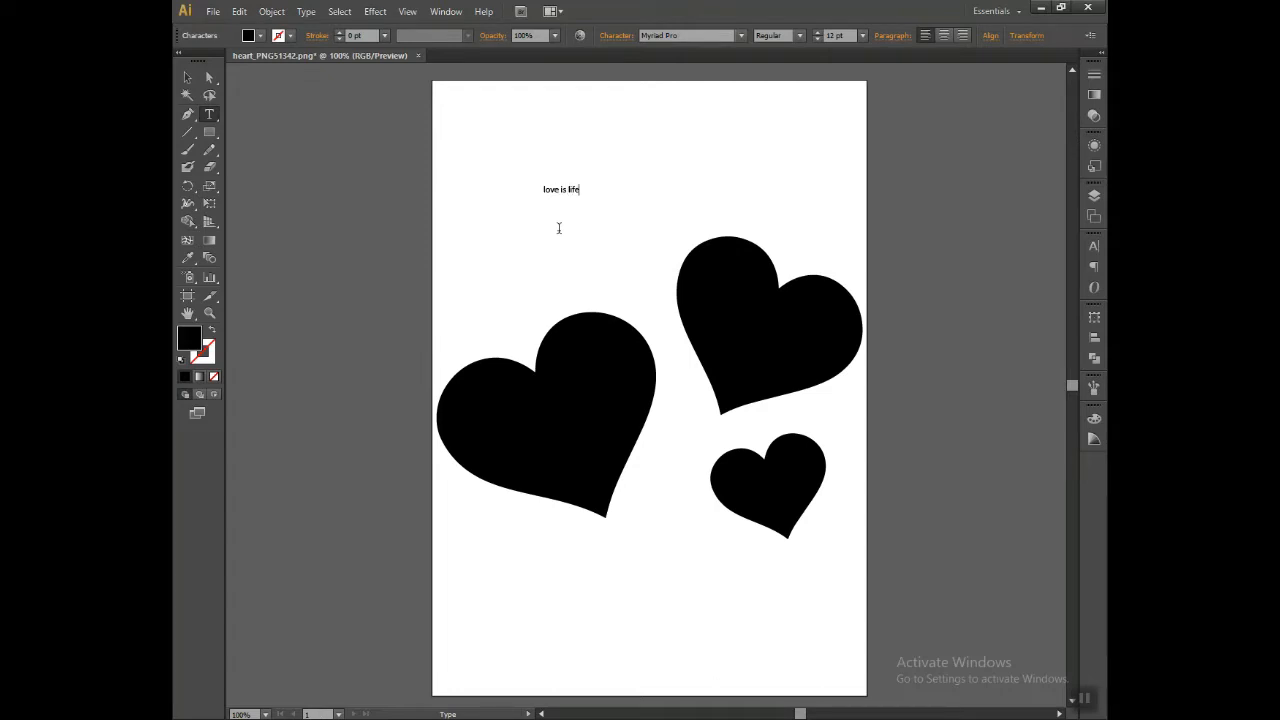
{"action": "left_click", "coordinate": [187, 77]}
{"action": "left_click", "coordinate": [561, 190]}
{"action": "left_click_drag", "start_coordinate": [580, 197], "coordinate": [680, 182]}
Step: Format the "love is life" title in Poppins Bold with all caps
{"action": "left_click", "coordinate": [707, 36]}
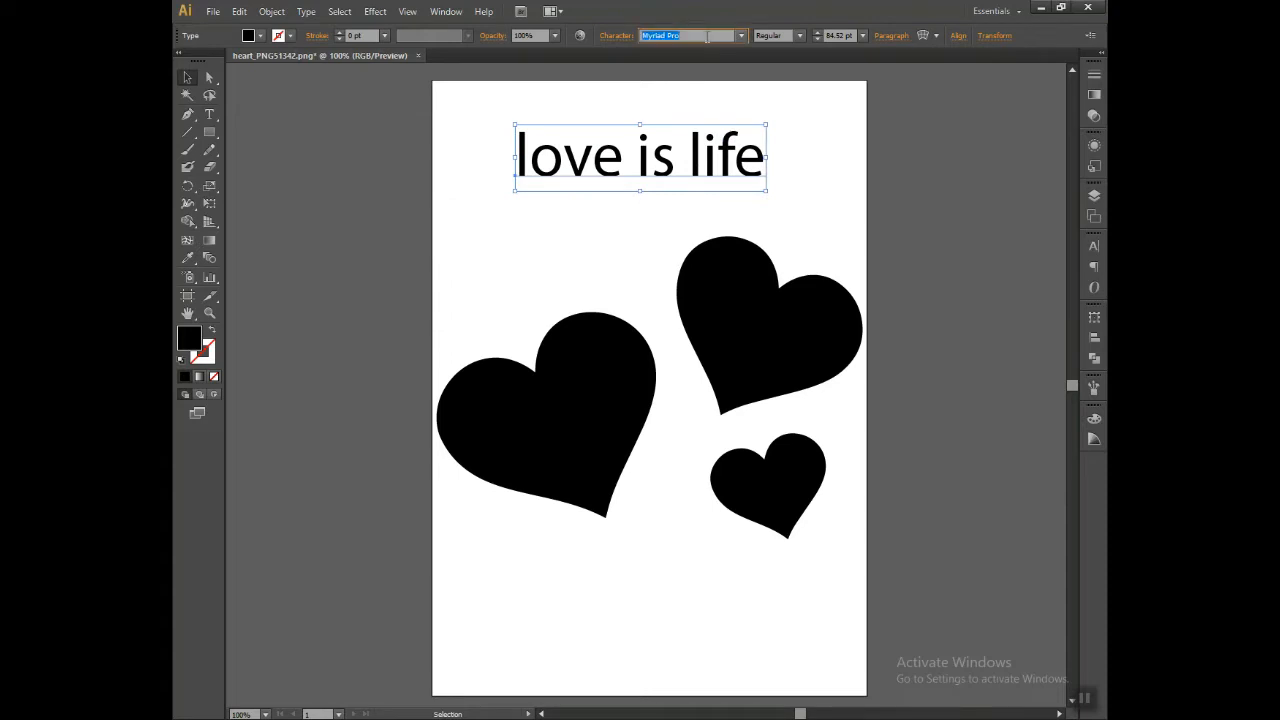
{"action": "type", "text": "Pacifico Regular"}
{"action": "key", "text": "Return"}
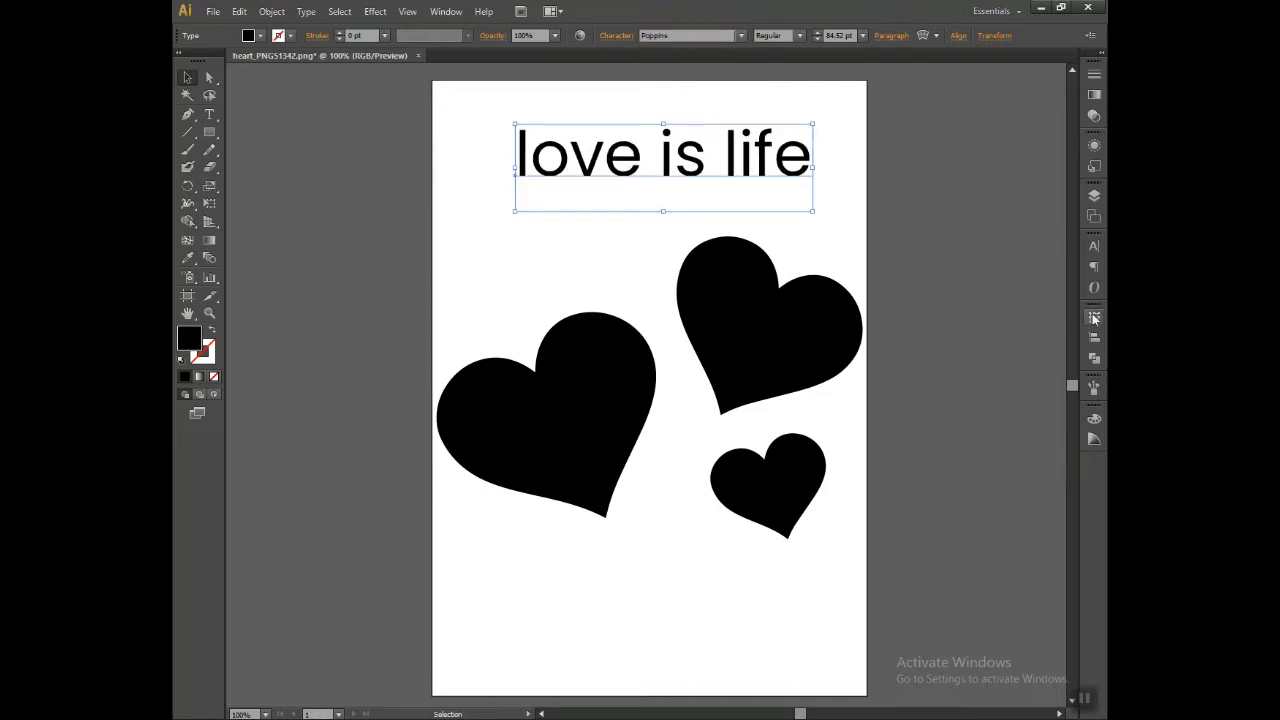
{"action": "left_click", "coordinate": [1094, 246]}
{"action": "left_click", "coordinate": [923, 381]}
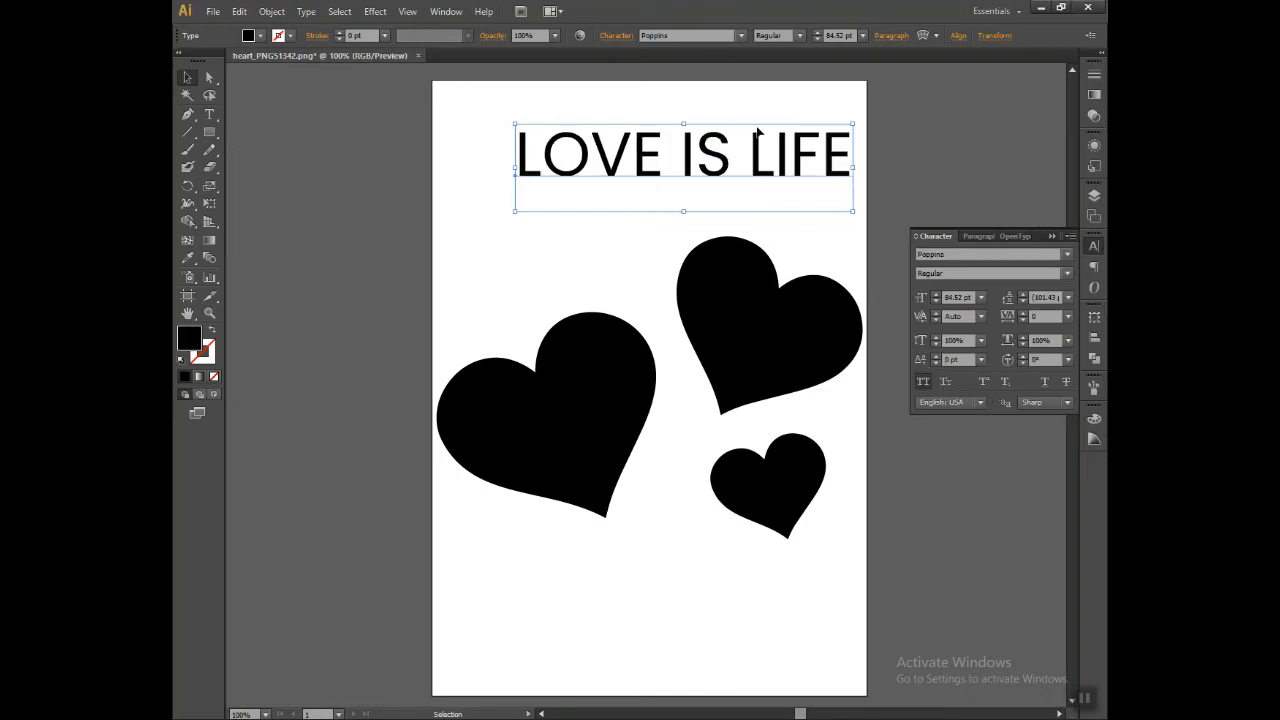
{"action": "left_click", "coordinate": [800, 35]}
{"action": "left_click", "coordinate": [782, 244]}
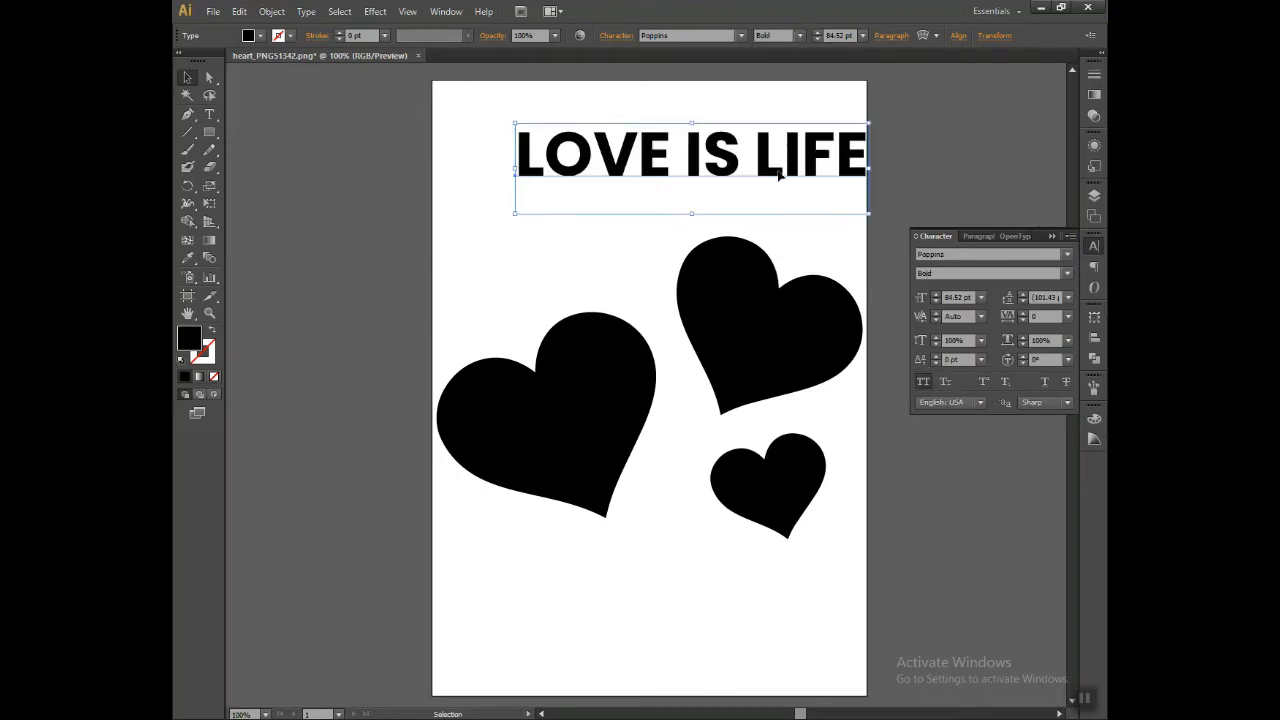
Step: Centre the title above the hearts, and place a copy below them shortened to "LOVE"
{"action": "left_click_drag", "start_coordinate": [757, 148], "coordinate": [662, 614]}
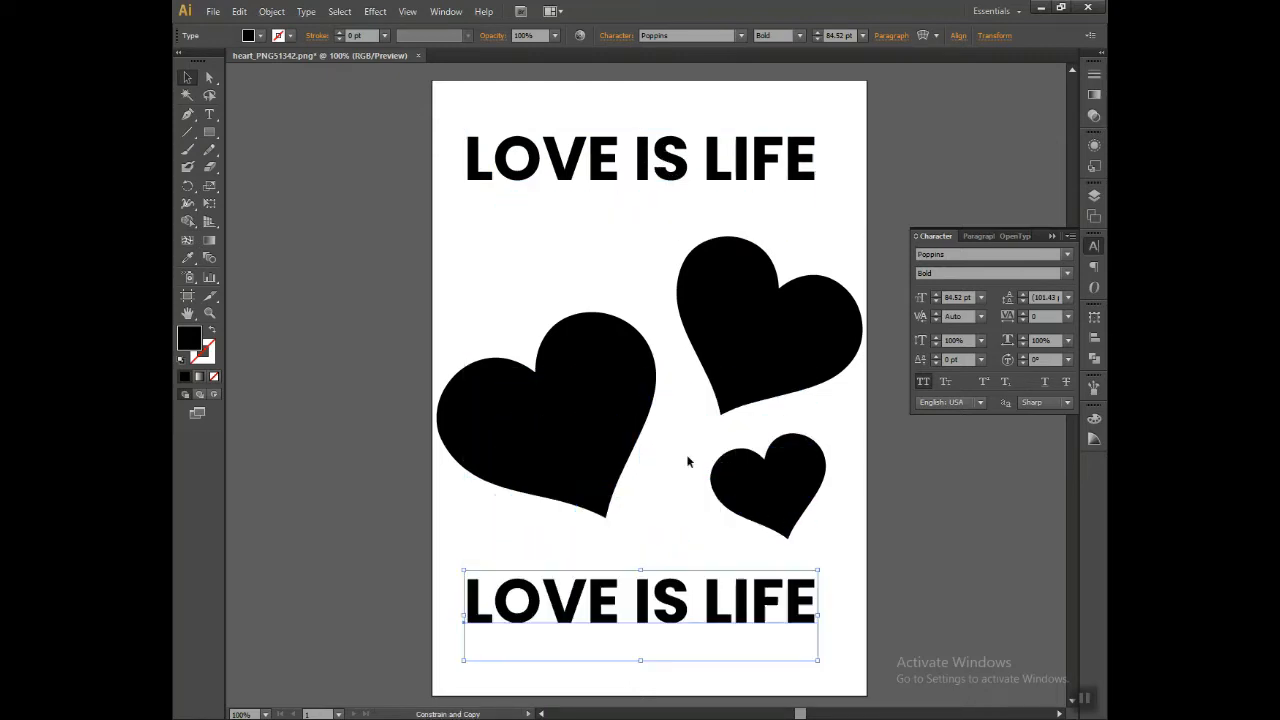
{"action": "double_click", "coordinate": [643, 620]}
{"action": "left_click_drag", "start_coordinate": [622, 600], "coordinate": [871, 582]}
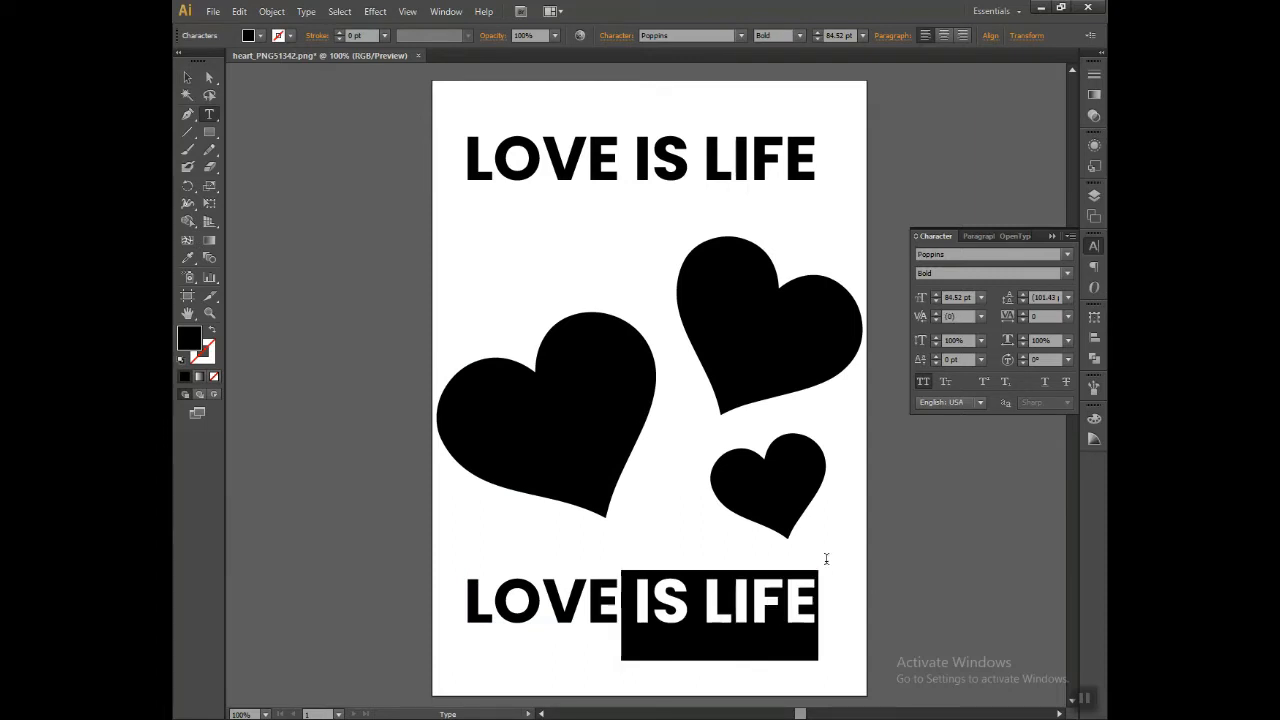
{"action": "key", "text": "BackSpace"}
{"action": "left_click", "coordinate": [187, 77]}
Step: Duplicate the word LOVE directly beneath itself and change the copy's text to "IS"
{"action": "left_click_drag", "start_coordinate": [642, 570], "coordinate": [604, 446]}
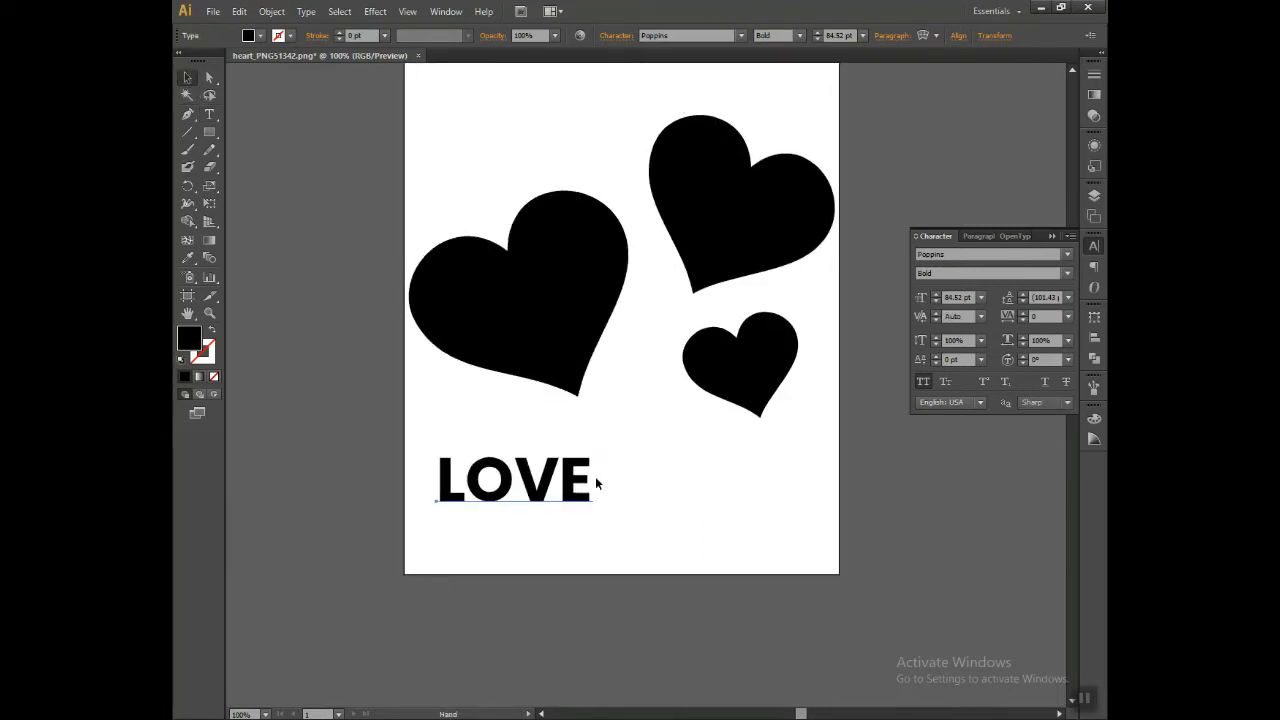
{"action": "left_click_drag", "start_coordinate": [540, 485], "coordinate": [545, 524]}
{"action": "double_click", "coordinate": [545, 524]}
{"action": "double_click", "coordinate": [543, 520]}
{"action": "type", "text": "IS"}
{"action": "key", "text": "Escape"}
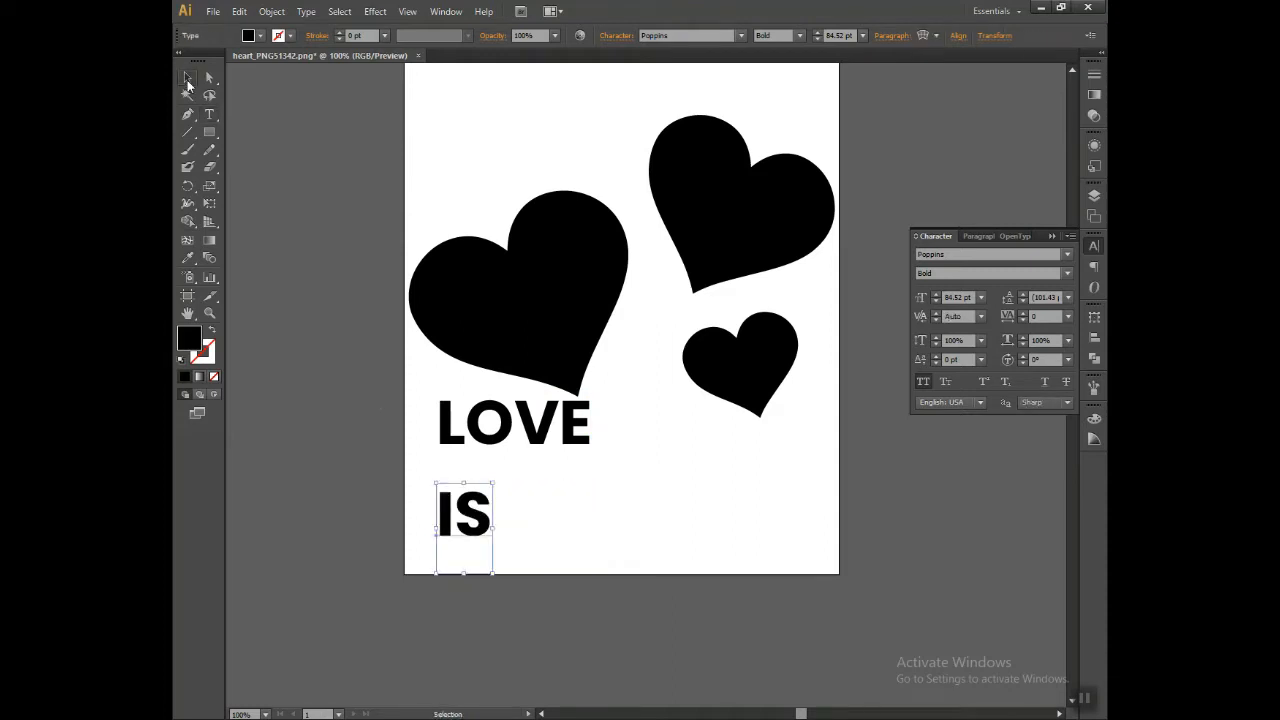
Step: Duplicate the word IS beside itself on the same line and change the copy's text to "LIFE"
{"action": "left_click_drag", "start_coordinate": [463, 530], "coordinate": [567, 530]}
{"action": "double_click", "coordinate": [578, 518]}
{"action": "type", "text": "LI"}
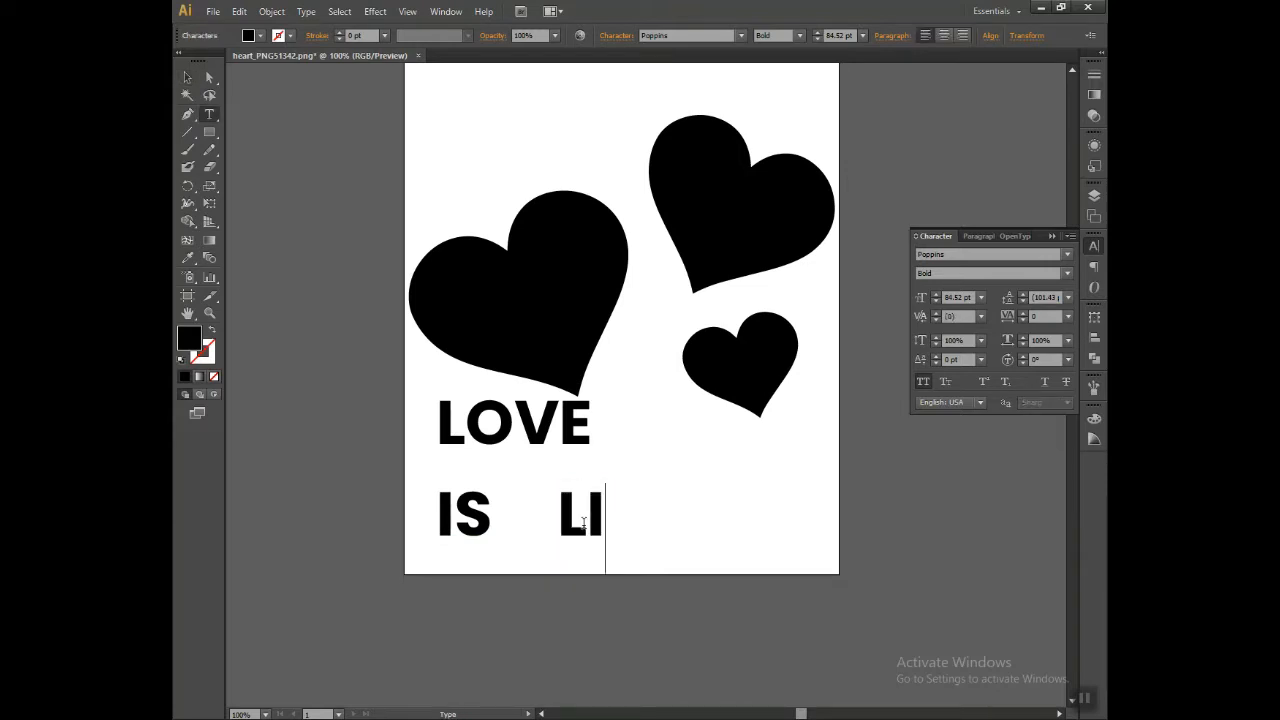
{"action": "type", "text": "GF"}
{"action": "key", "text": "BackSpace"}
{"action": "key", "text": "BackSpace"}
{"action": "type", "text": "FE"}
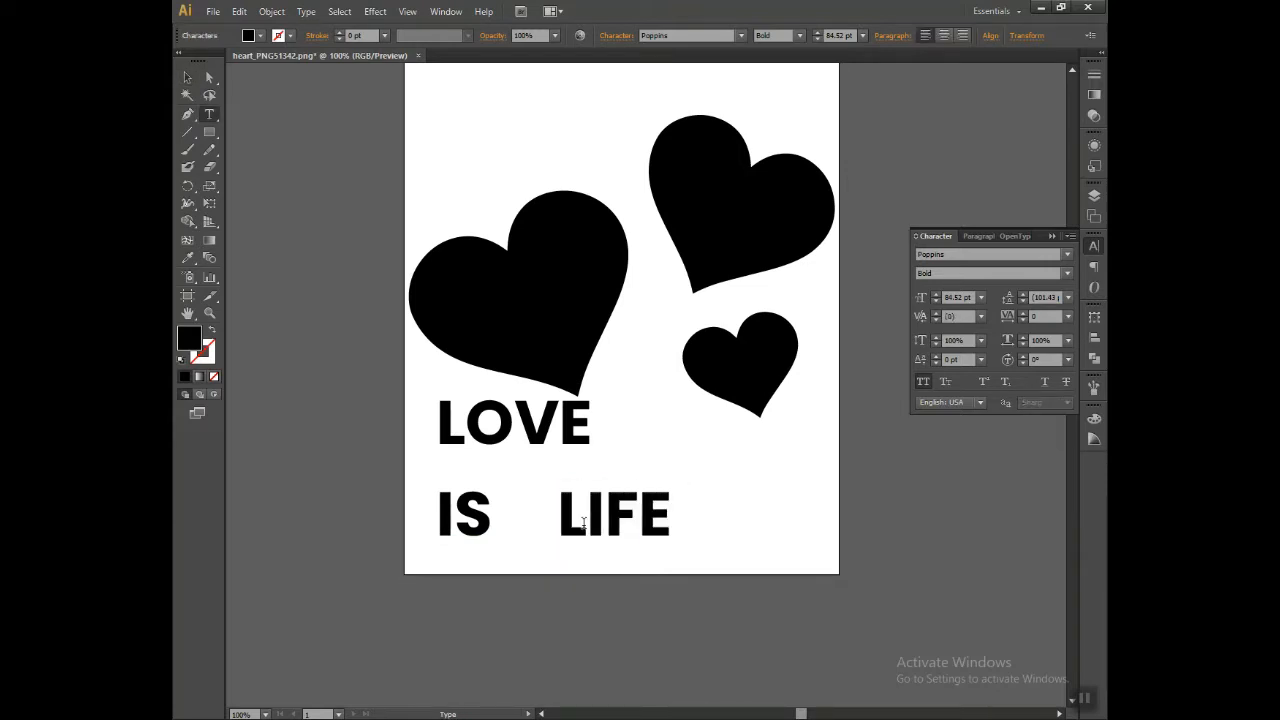
{"action": "left_click", "coordinate": [187, 78]}
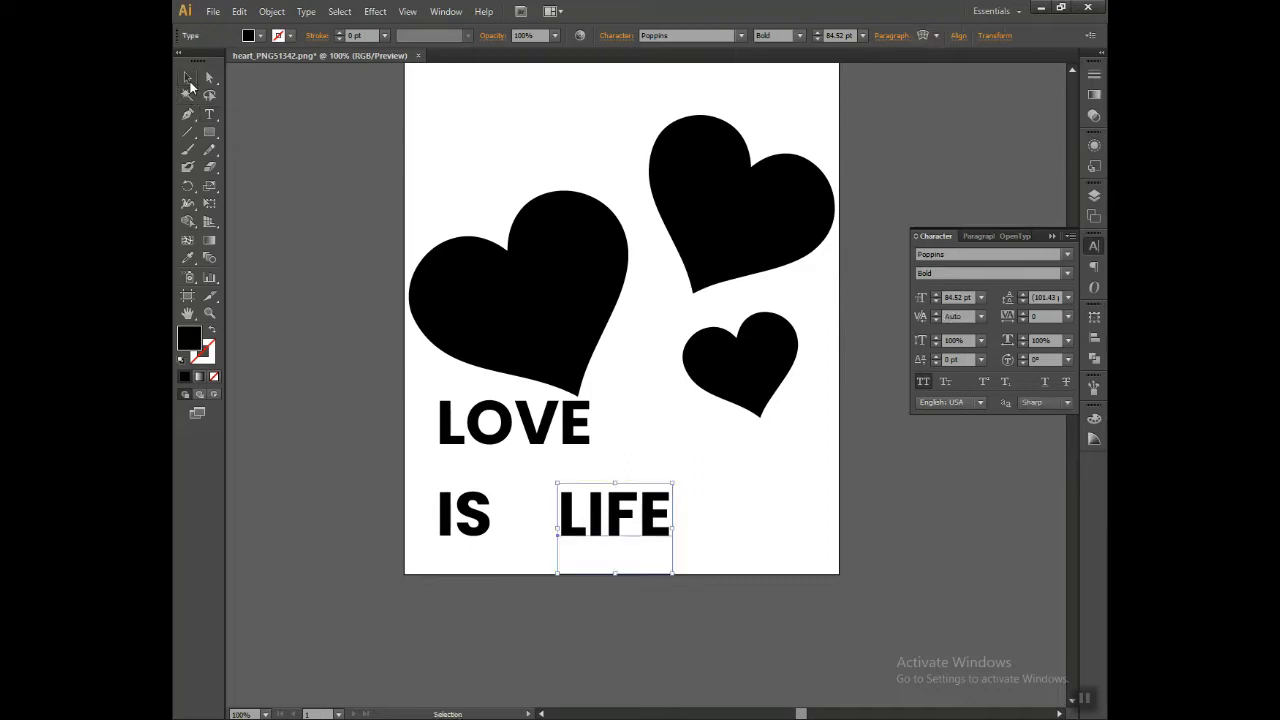
{"action": "left_click", "coordinate": [1050, 236]}
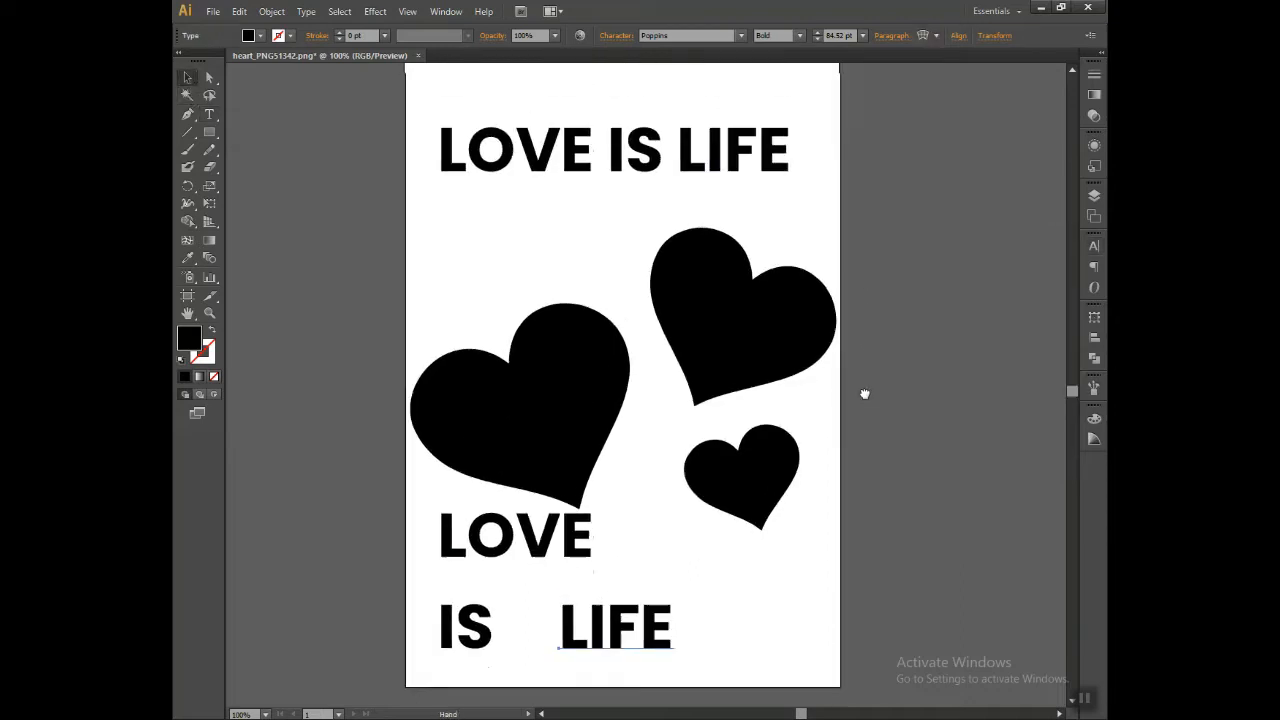
Step: Move the separate word LOVE down closer to IS and LIFE, and copy the three words beside the artboard
{"action": "scroll", "coordinate": [781, 603], "scroll_direction": "up", "scroll_amount": 1}
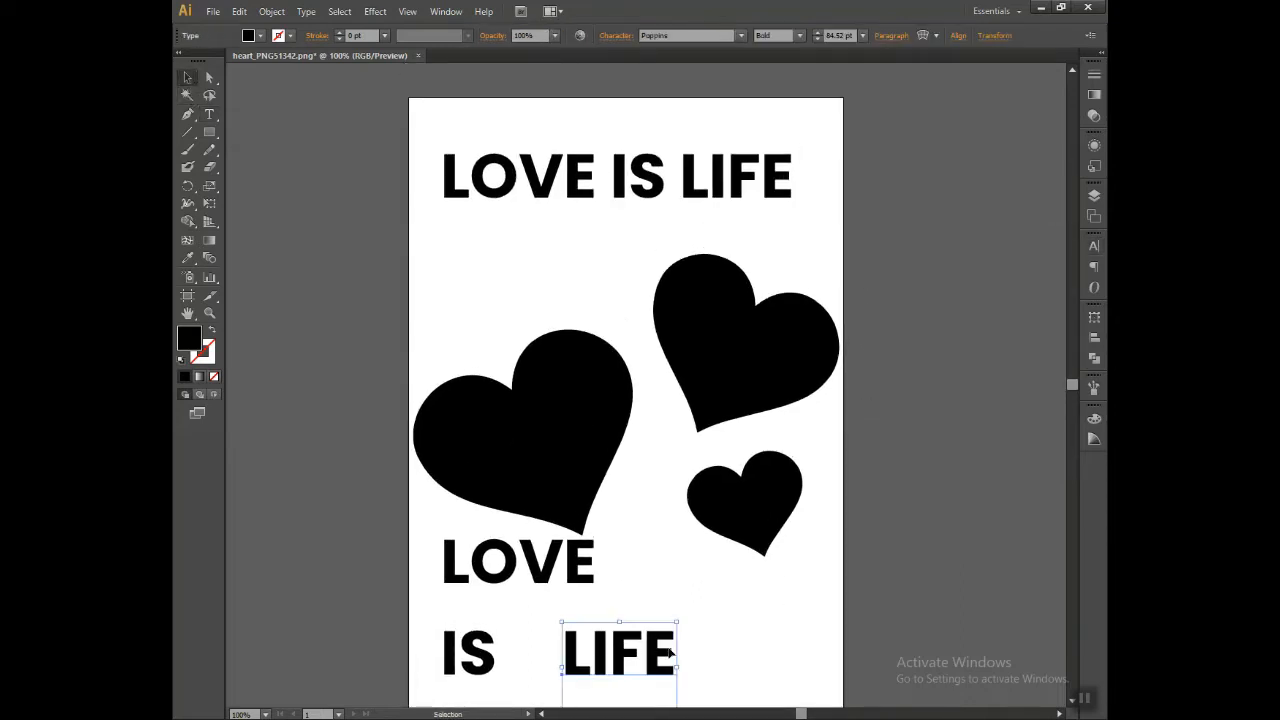
{"action": "left_click", "coordinate": [740, 633]}
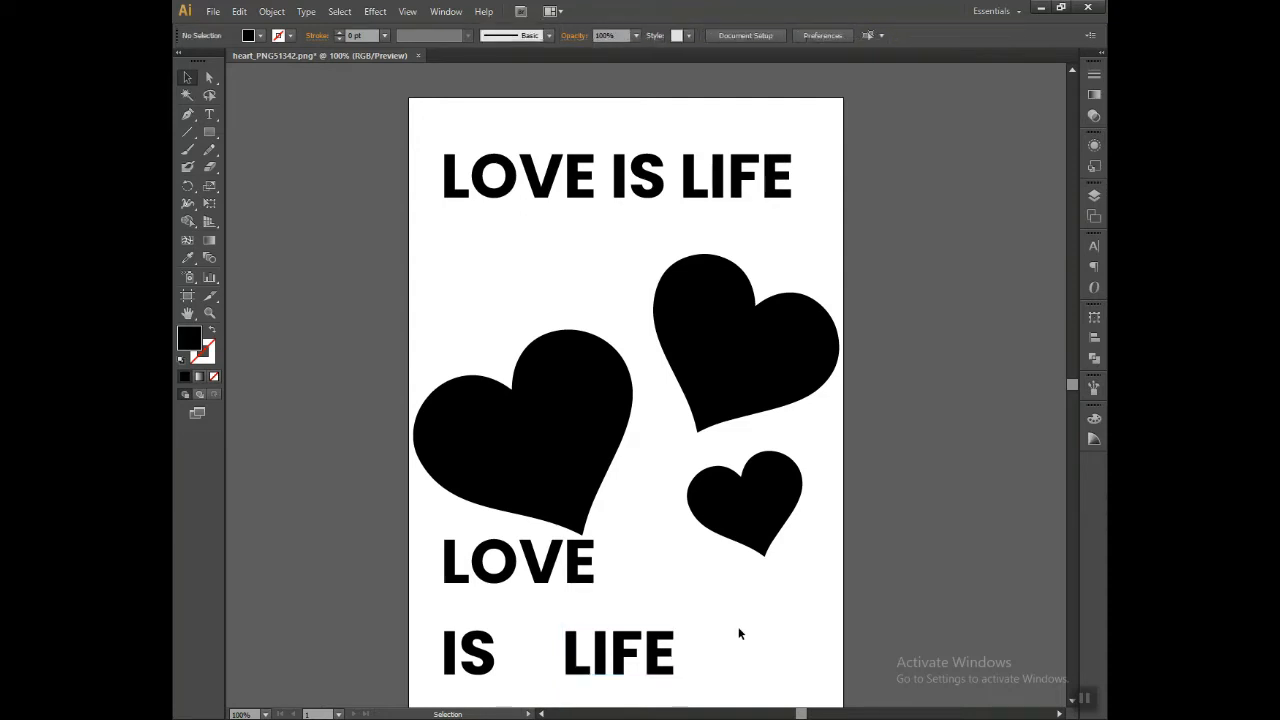
{"action": "left_click", "coordinate": [503, 569]}
{"action": "left_click_drag", "start_coordinate": [543, 572], "coordinate": [544, 588]}
{"action": "left_click", "coordinate": [681, 600]}
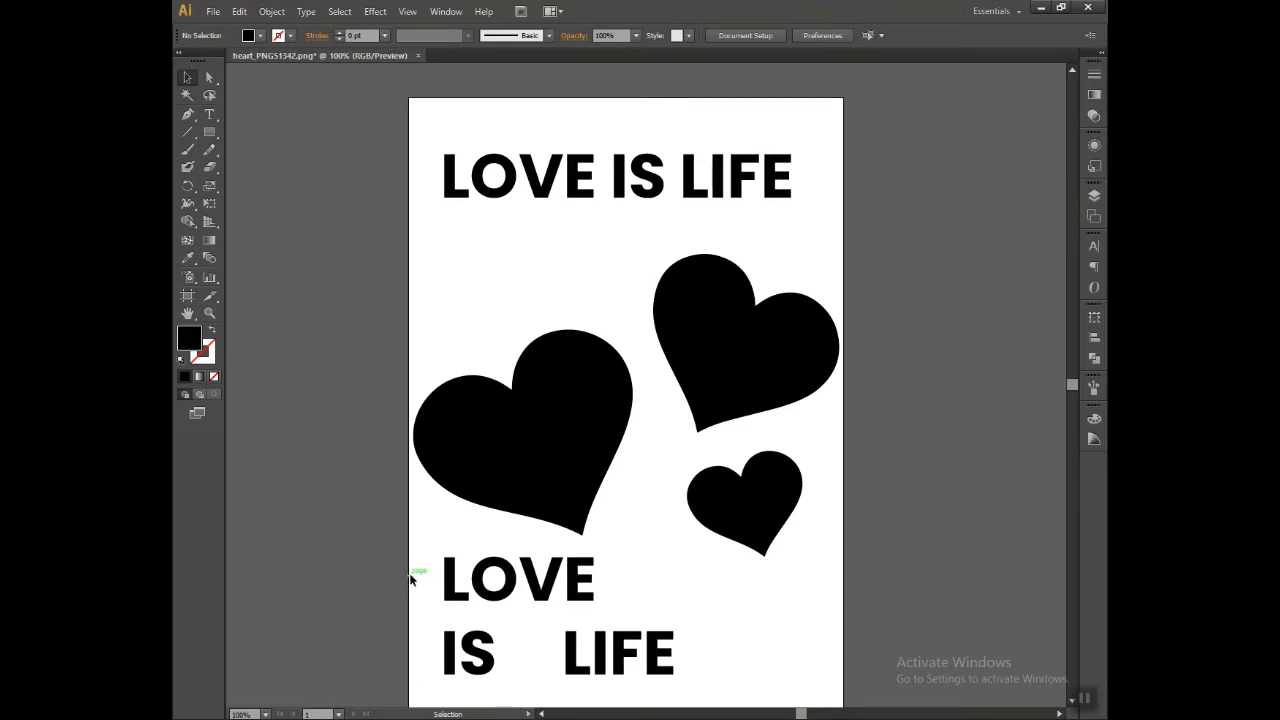
{"action": "left_click_drag", "start_coordinate": [407, 573], "coordinate": [916, 568]}
{"action": "left_click_drag", "start_coordinate": [634, 543], "coordinate": [773, 645]}
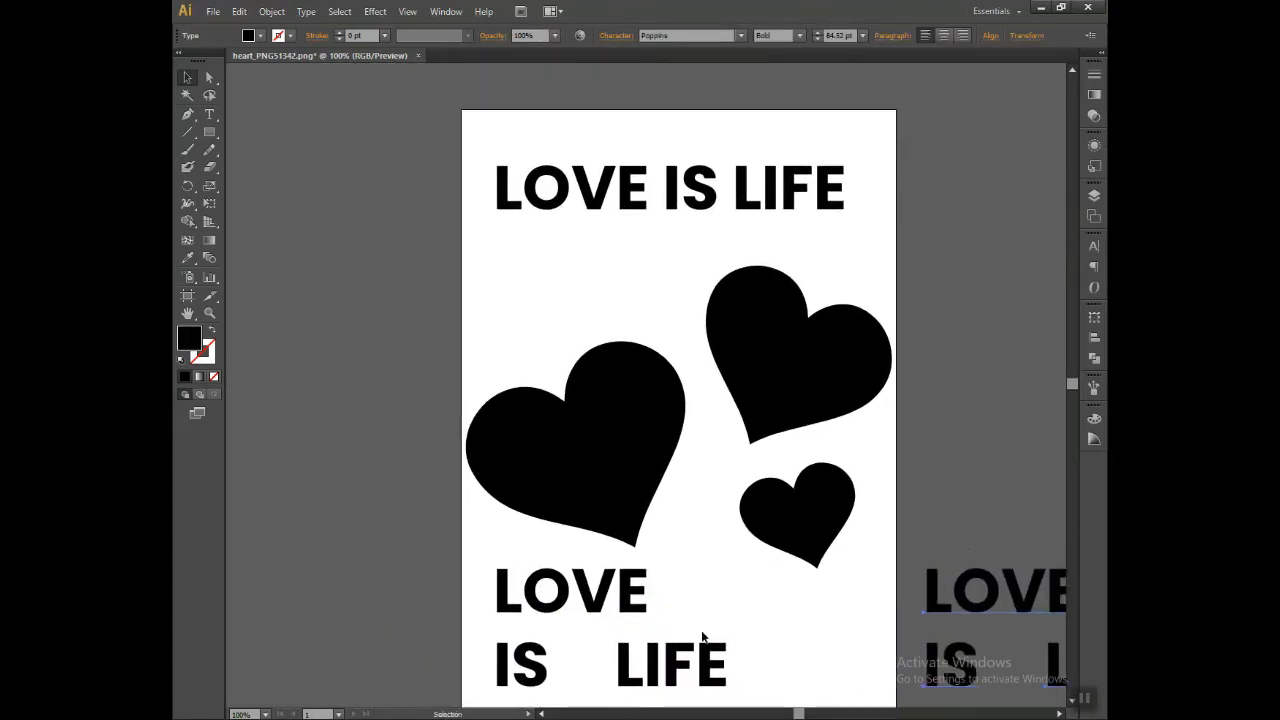
Step: Try to slice the large heart with the Knife tool
{"action": "key", "text": "ctrl+plus"}
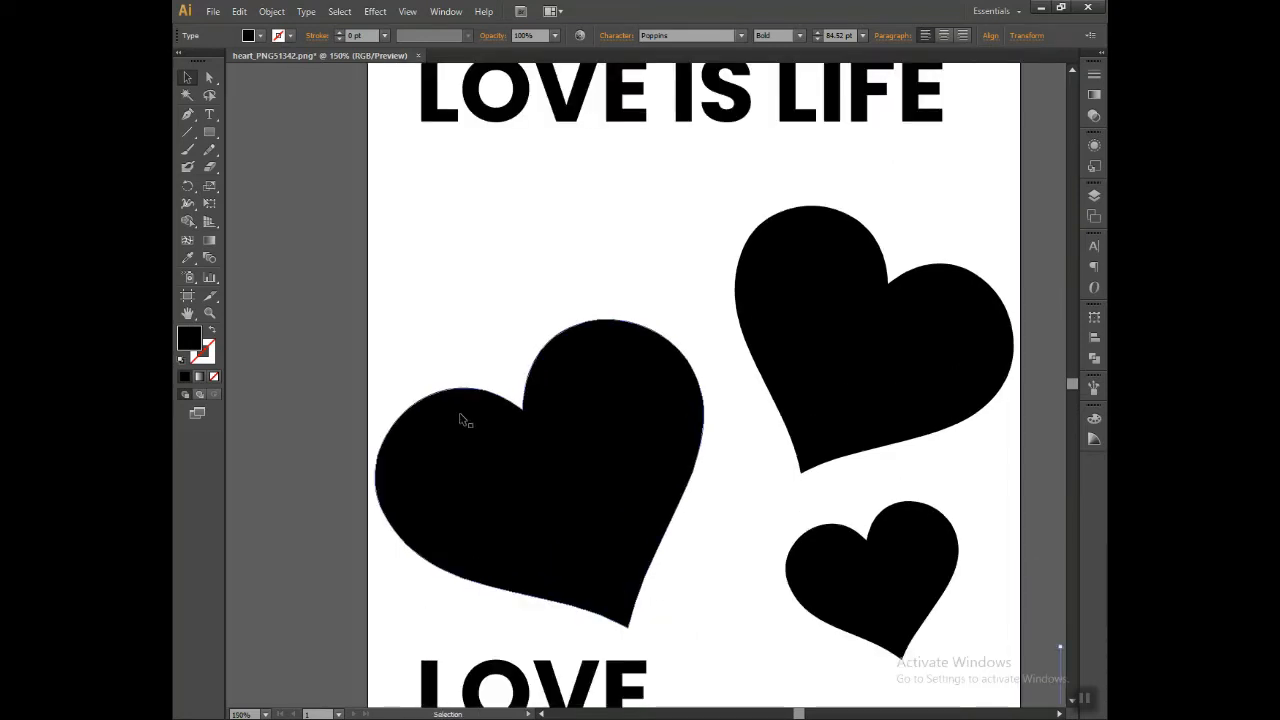
{"action": "left_click_drag", "start_coordinate": [212, 168], "coordinate": [250, 176]}
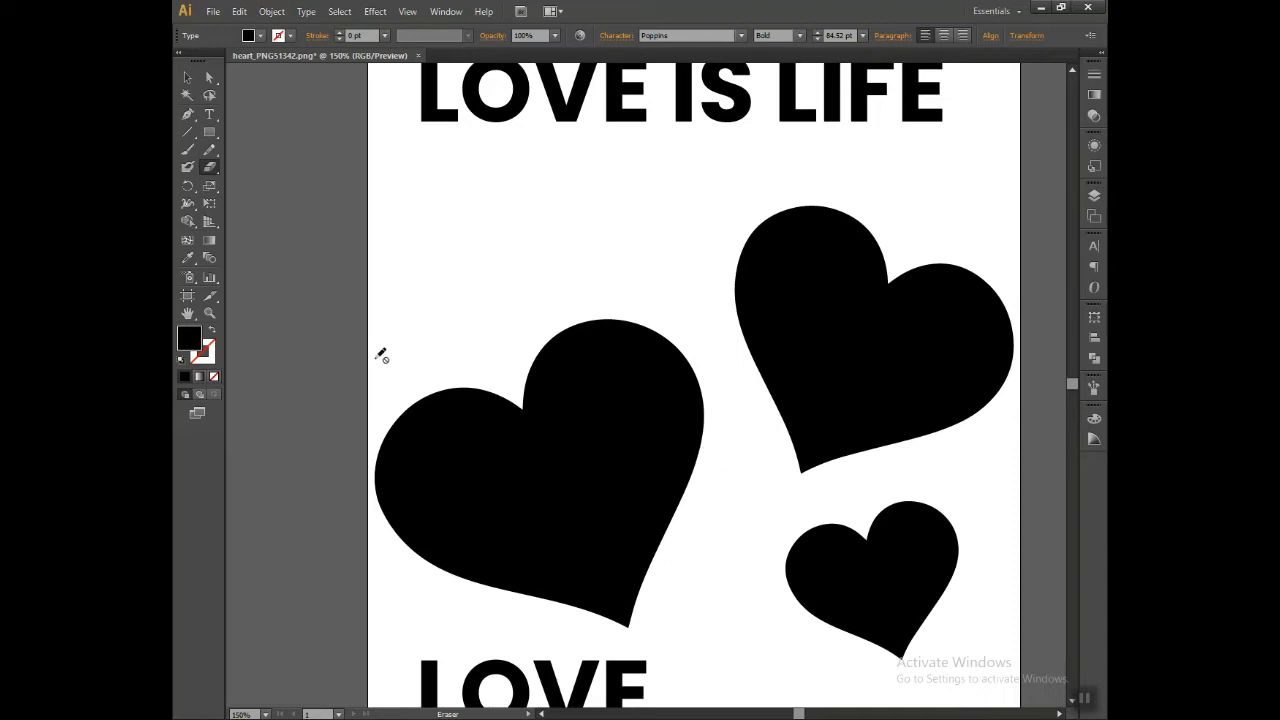
{"action": "left_click_drag", "start_coordinate": [209, 167], "coordinate": [280, 201]}
{"action": "mouse_move", "coordinate": [455, 462]}
{"action": "left_mouse_down"}
{"action": "mouse_move", "coordinate": [537, 548]}
{"action": "mouse_move", "coordinate": [598, 580]}
{"action": "left_mouse_up"}
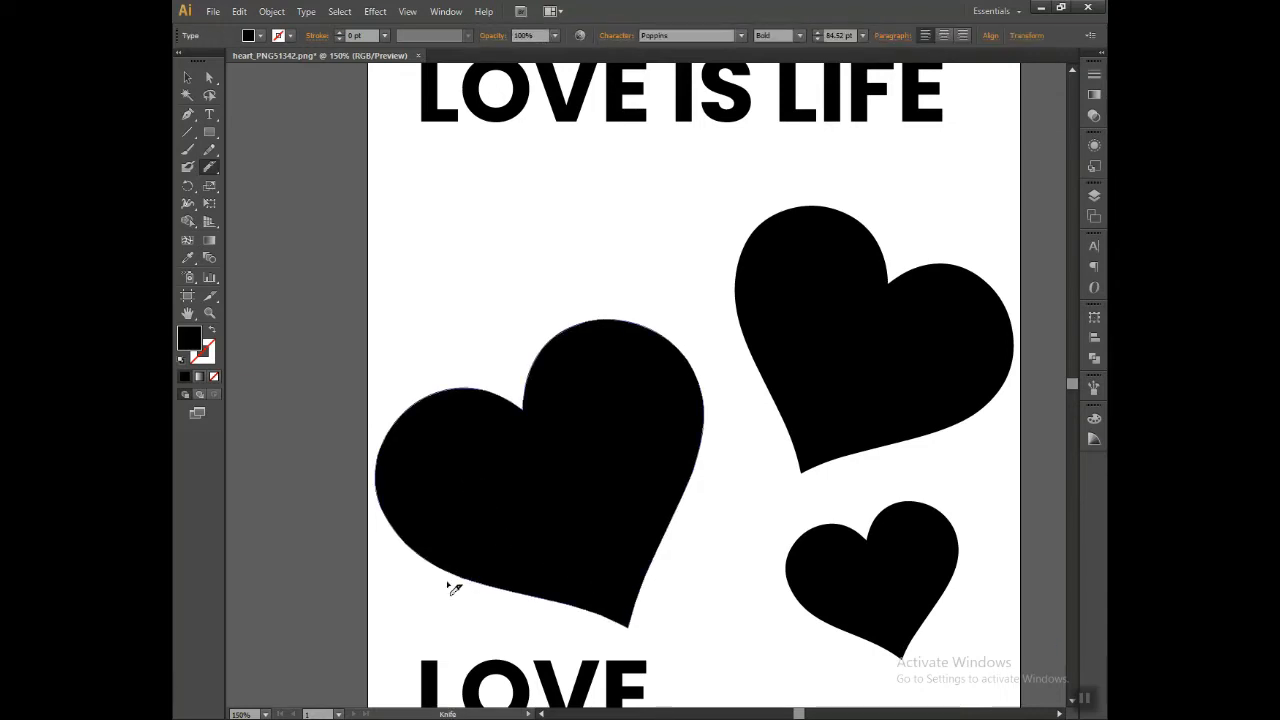
{"action": "key", "text": "ctrl+y"}
{"action": "key", "text": "ctrl+y"}
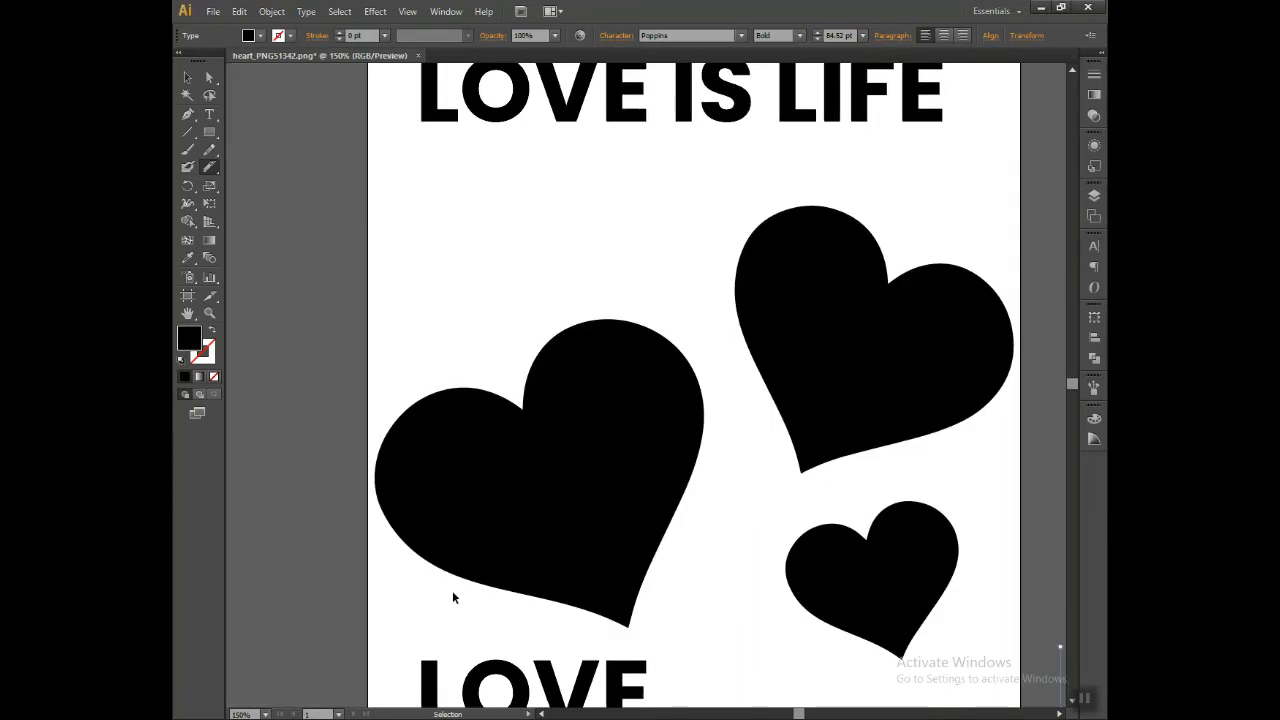
Step: Erase a narrow straight diagonal gap across the large heart, separating its lower tip from the upper part
{"action": "key", "text": "a"}
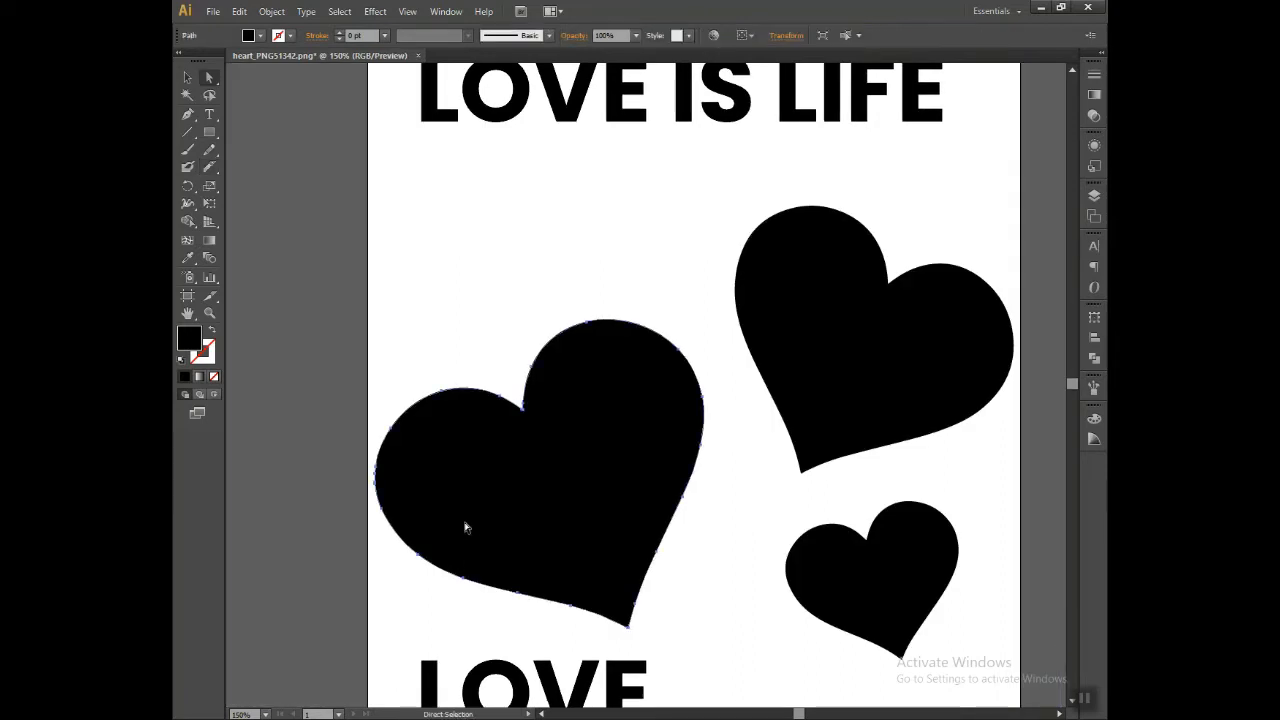
{"action": "right_click", "coordinate": [465, 527]}
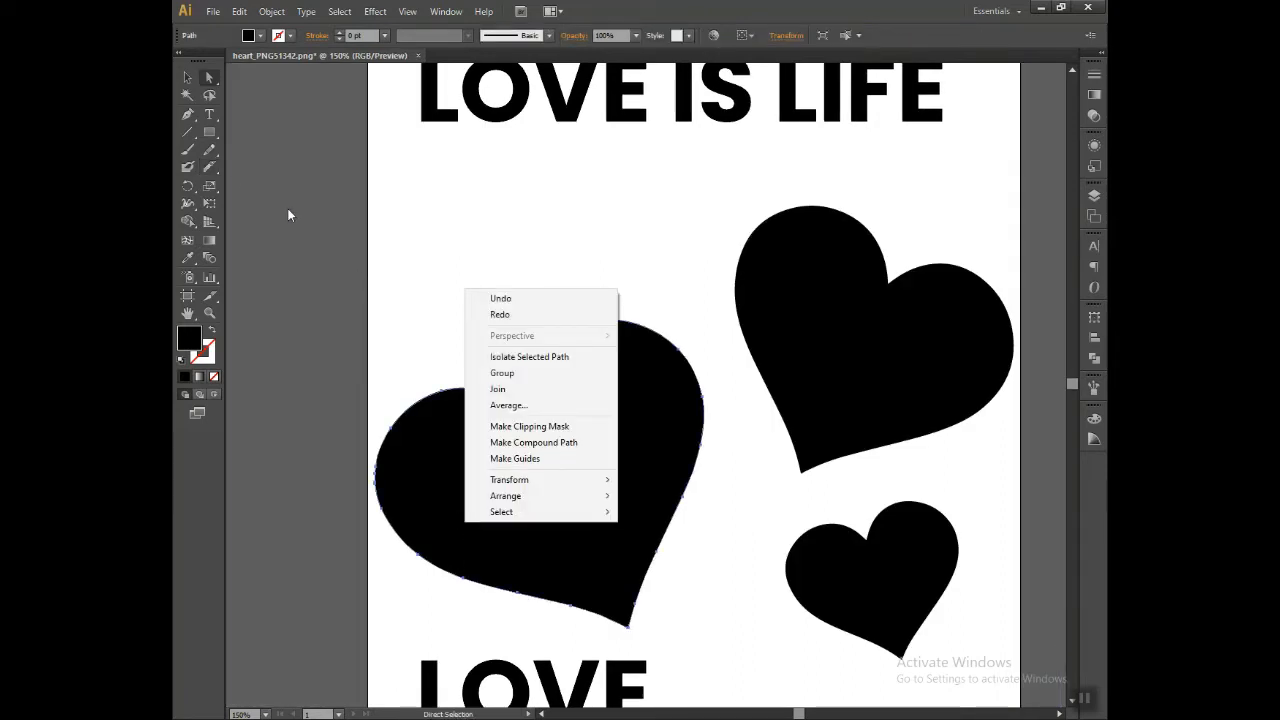
{"action": "left_click_drag", "start_coordinate": [209, 169], "coordinate": [273, 170]}
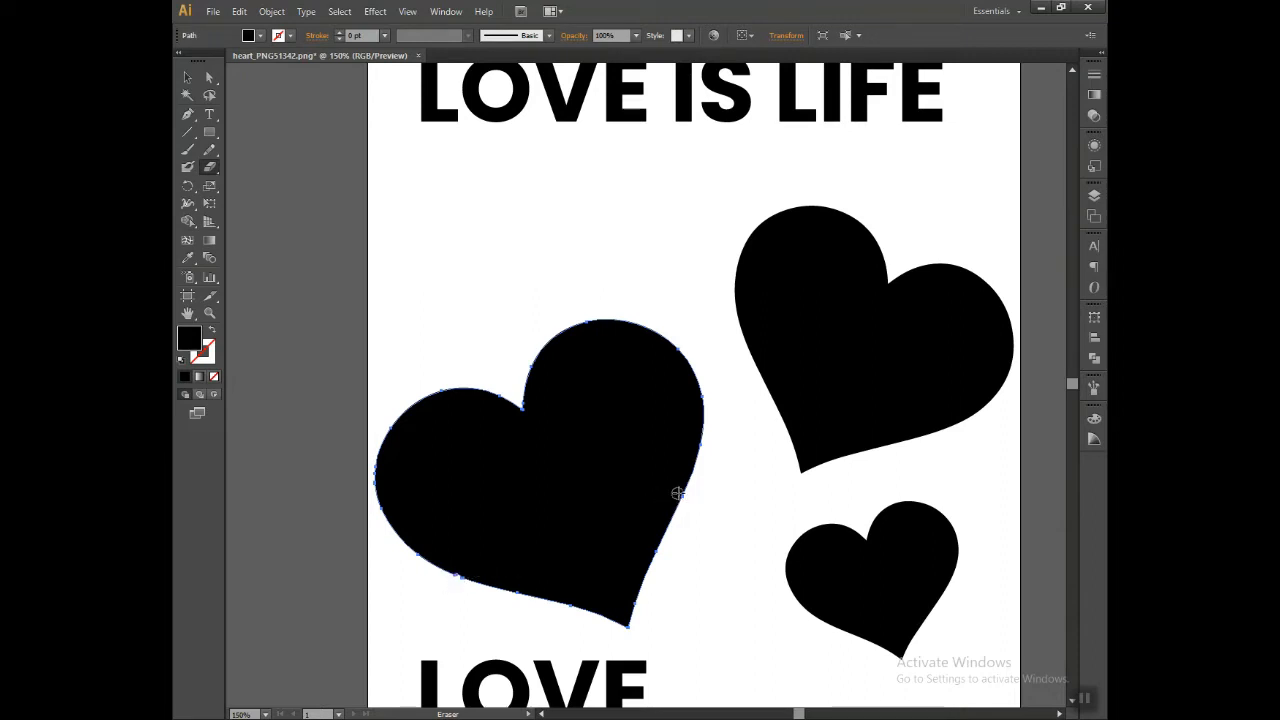
{"action": "left_click_drag", "start_coordinate": [456, 578], "coordinate": [703, 491]}
{"action": "key", "text": "ctrl+z"}
{"action": "left_click_drag", "start_coordinate": [456, 578], "coordinate": [686, 525]}
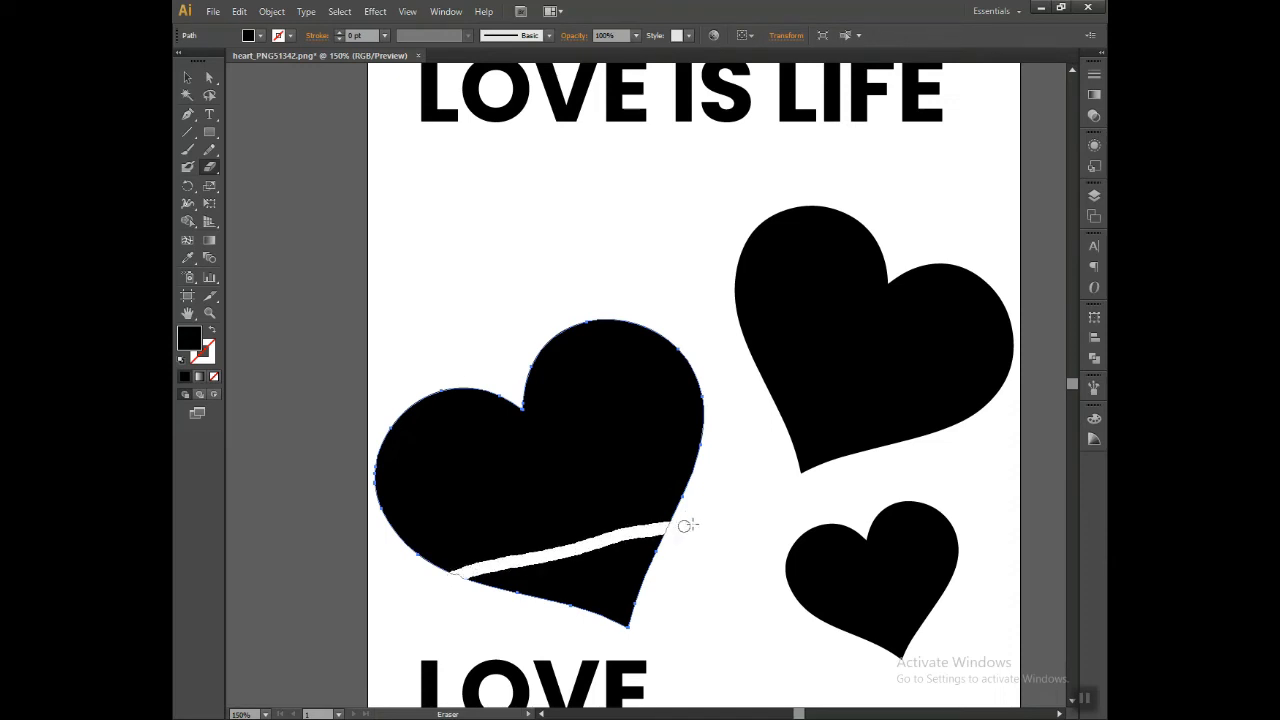
{"action": "key", "text": "ctrl+z"}
{"action": "left_click_drag", "start_coordinate": [455, 578], "coordinate": [704, 489]}
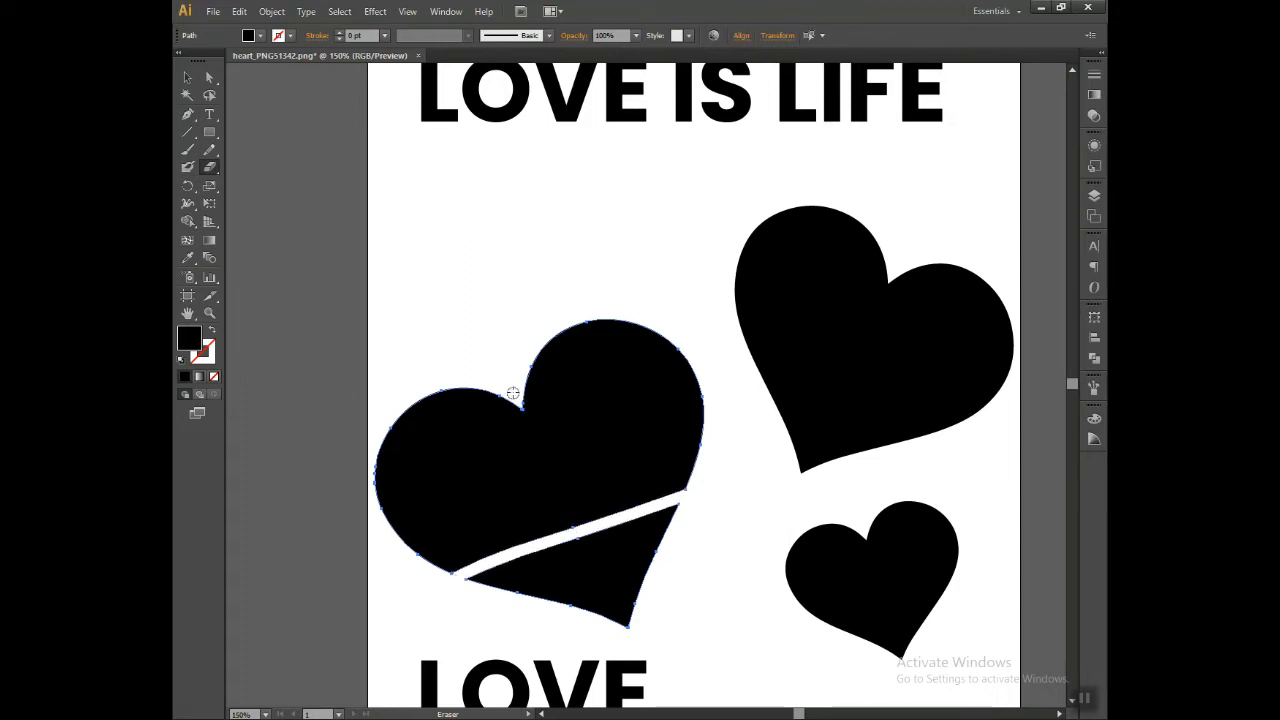
Step: Erase a narrow gap from the large heart's notch down to the diagonal gap, splitting its upper part into two lobes
{"action": "left_click_drag", "start_coordinate": [514, 398], "coordinate": [568, 531]}
{"action": "left_click", "coordinate": [186, 79]}
{"action": "left_click", "coordinate": [536, 281]}
{"action": "right_click", "coordinate": [605, 444]}
{"action": "left_click", "coordinate": [402, 331]}
{"action": "left_click", "coordinate": [480, 444]}
{"action": "left_click", "coordinate": [425, 272]}
Step: Move LOVE onto the heart's left lobe, IS onto its right lobe and LIFE onto its lower tip
{"action": "key", "text": "space"}
{"action": "left_click_drag", "start_coordinate": [445, 412], "coordinate": [477, 368]}
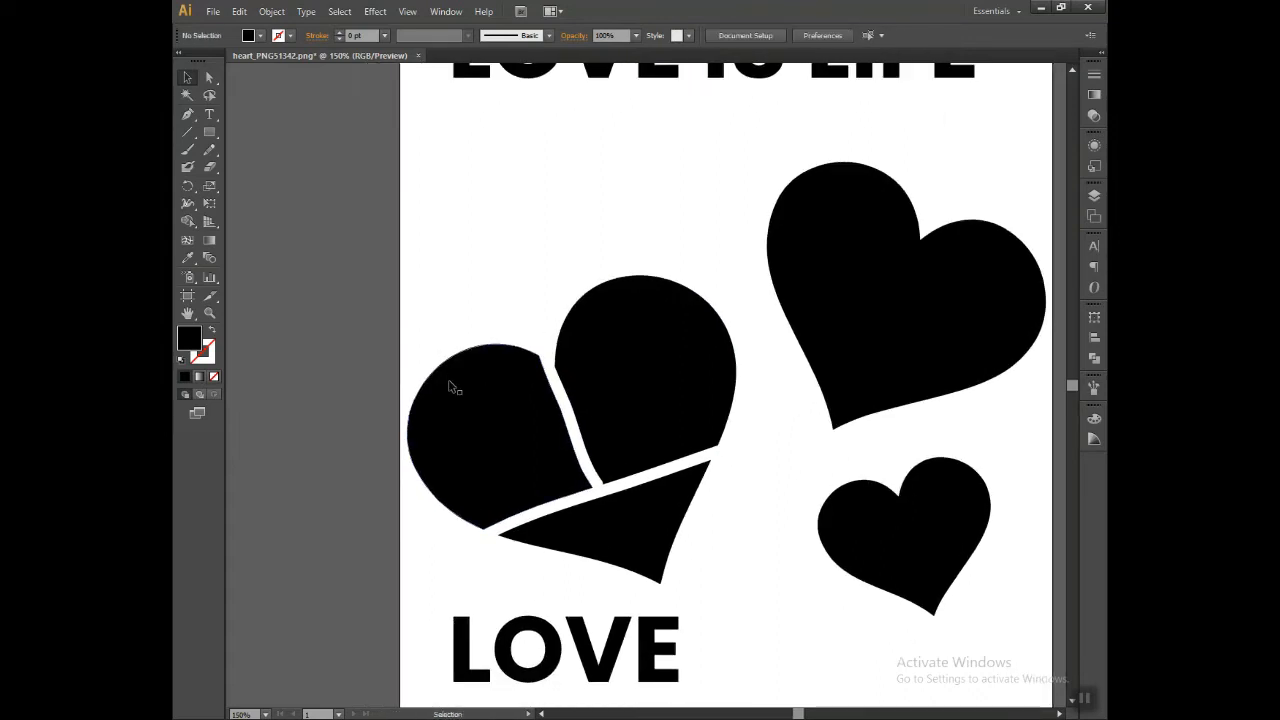
{"action": "scroll", "coordinate": [518, 623], "scroll_direction": "down", "scroll_amount": 3}
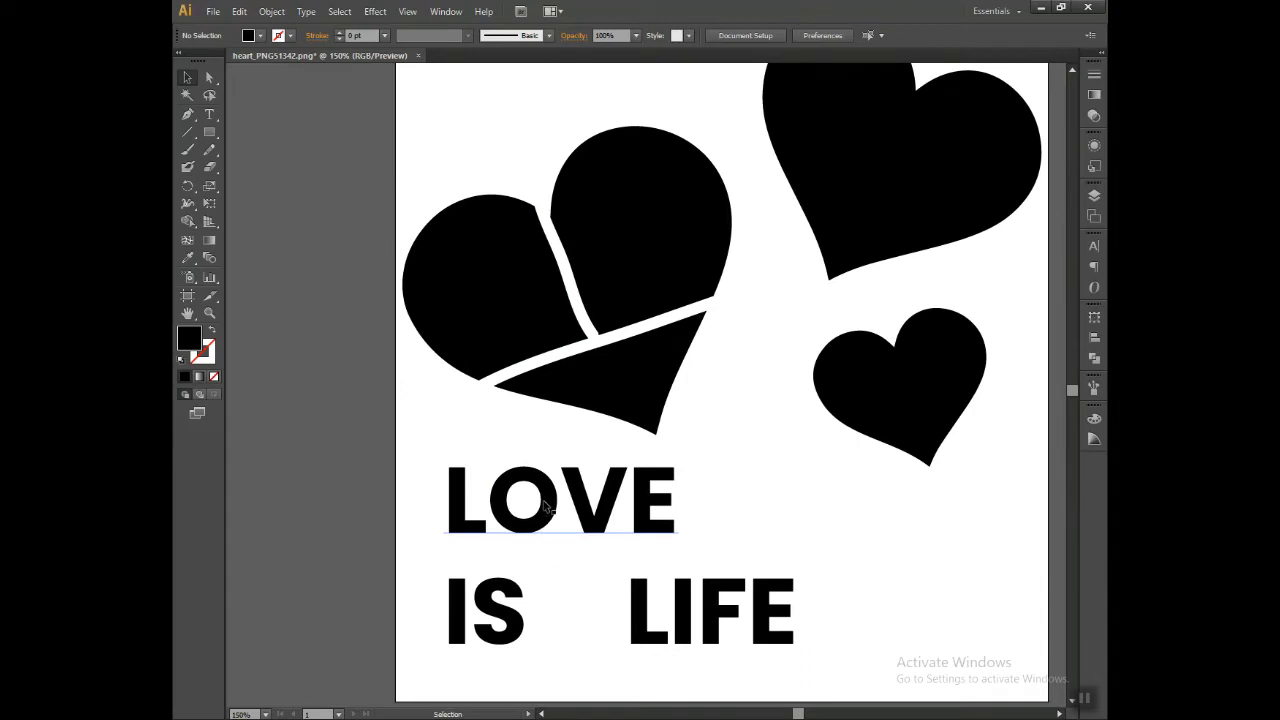
{"action": "left_click", "coordinate": [546, 507]}
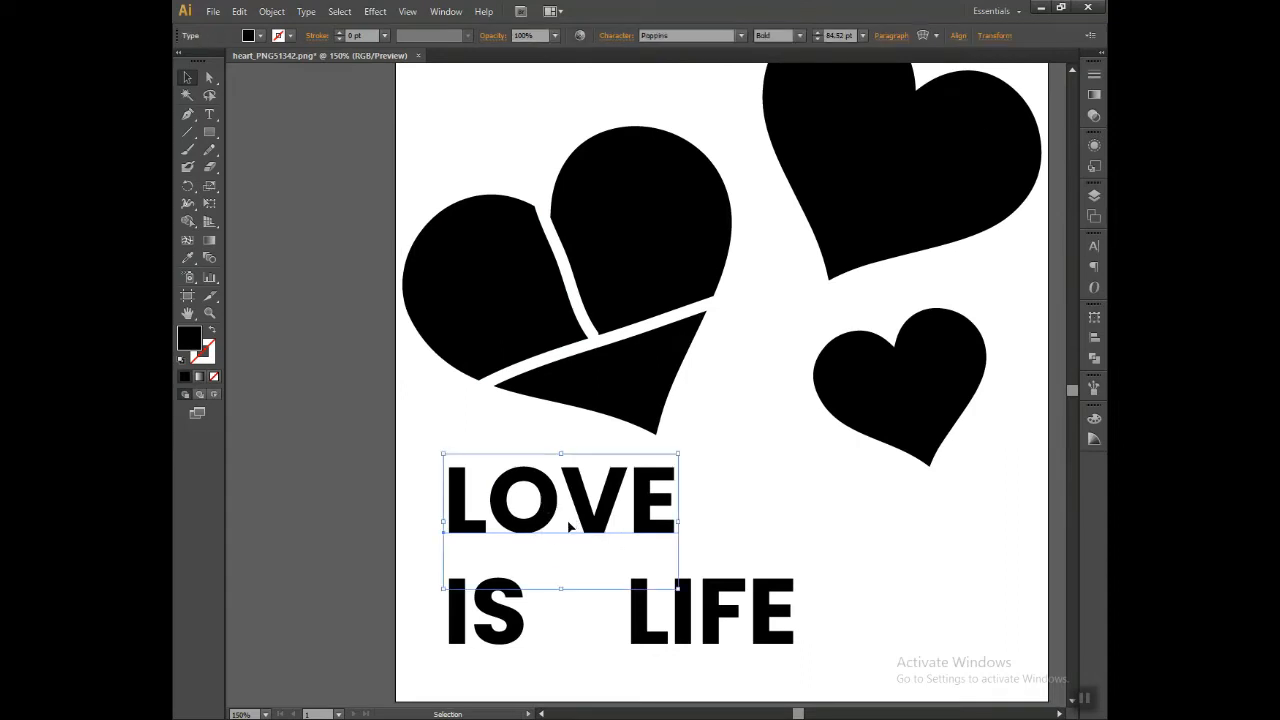
{"action": "left_click_drag", "start_coordinate": [563, 523], "coordinate": [466, 323]}
{"action": "left_click_drag", "start_coordinate": [505, 625], "coordinate": [687, 243]}
{"action": "left_click_drag", "start_coordinate": [715, 648], "coordinate": [623, 429]}
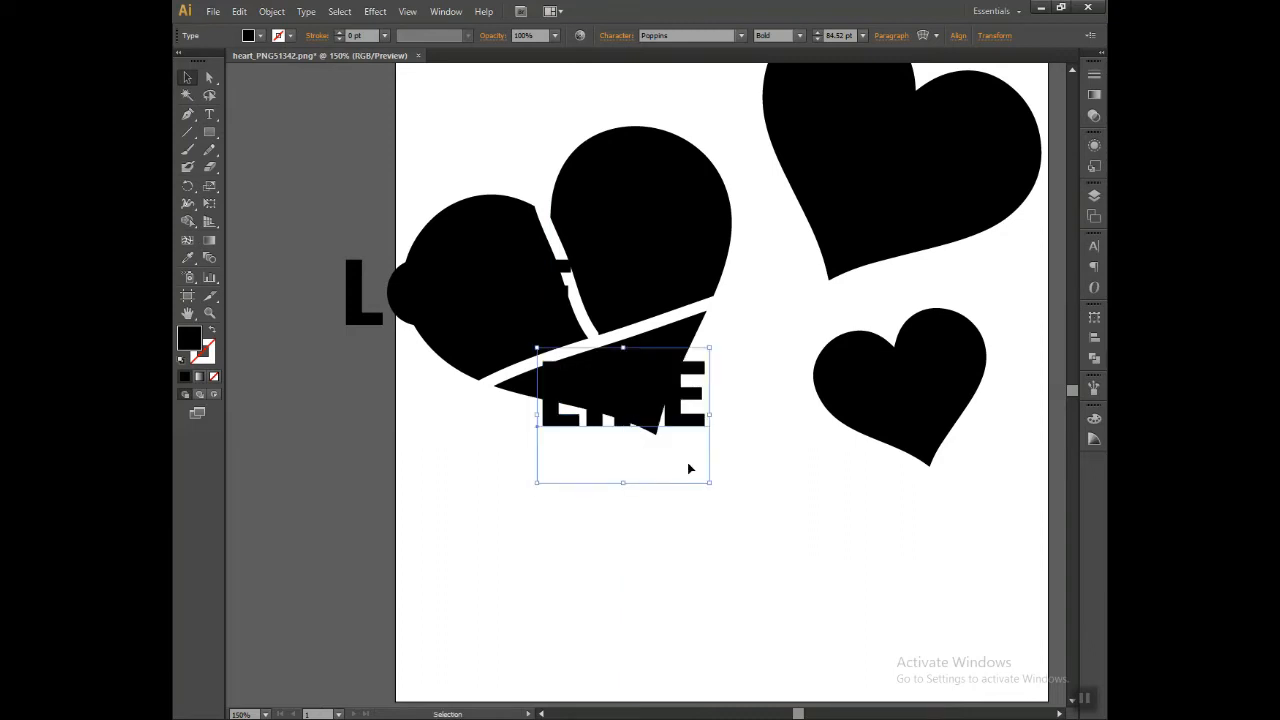
Step: Try to envelope-distort LOVE together with the heart's left lobe, using the top object as the envelope
{"action": "left_click", "coordinate": [763, 400]}
{"action": "scroll", "coordinate": [737, 371], "scroll_direction": "up", "scroll_amount": 3}
{"action": "scroll", "coordinate": [737, 371], "scroll_direction": "left", "scroll_amount": 2}
{"action": "left_click_drag", "start_coordinate": [371, 310], "coordinate": [556, 455]}
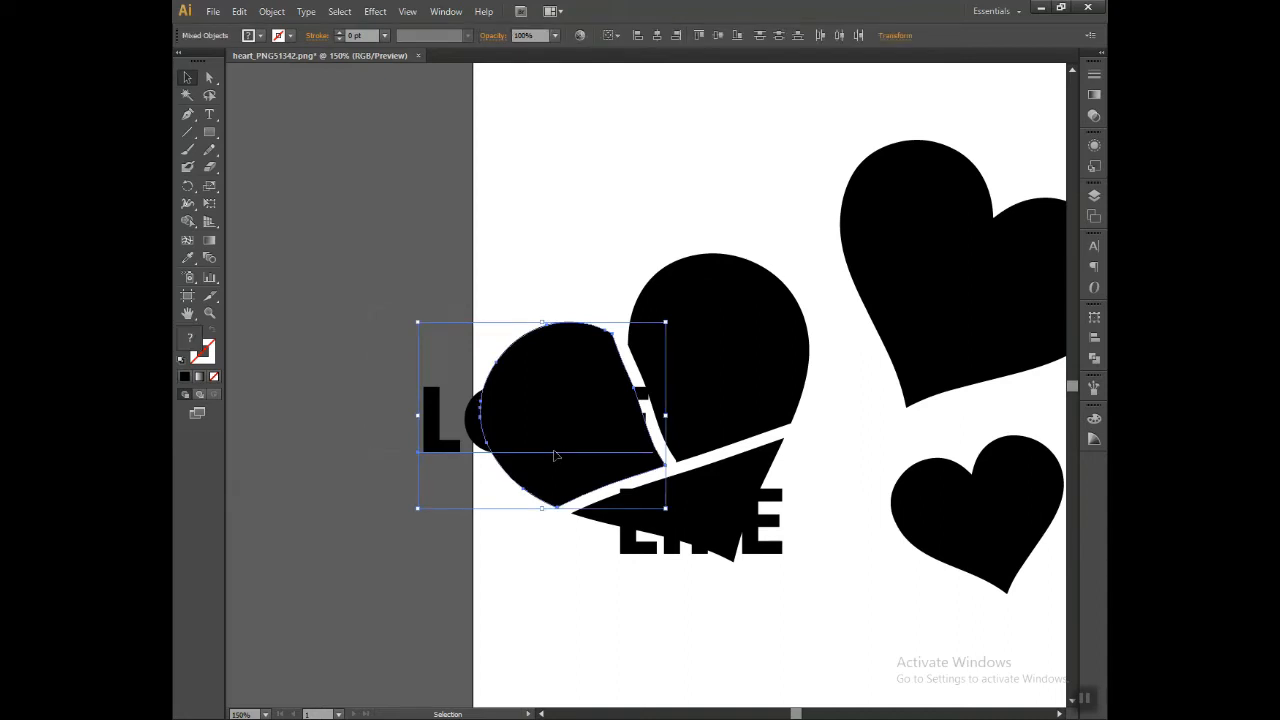
{"action": "left_click", "coordinate": [275, 12]}
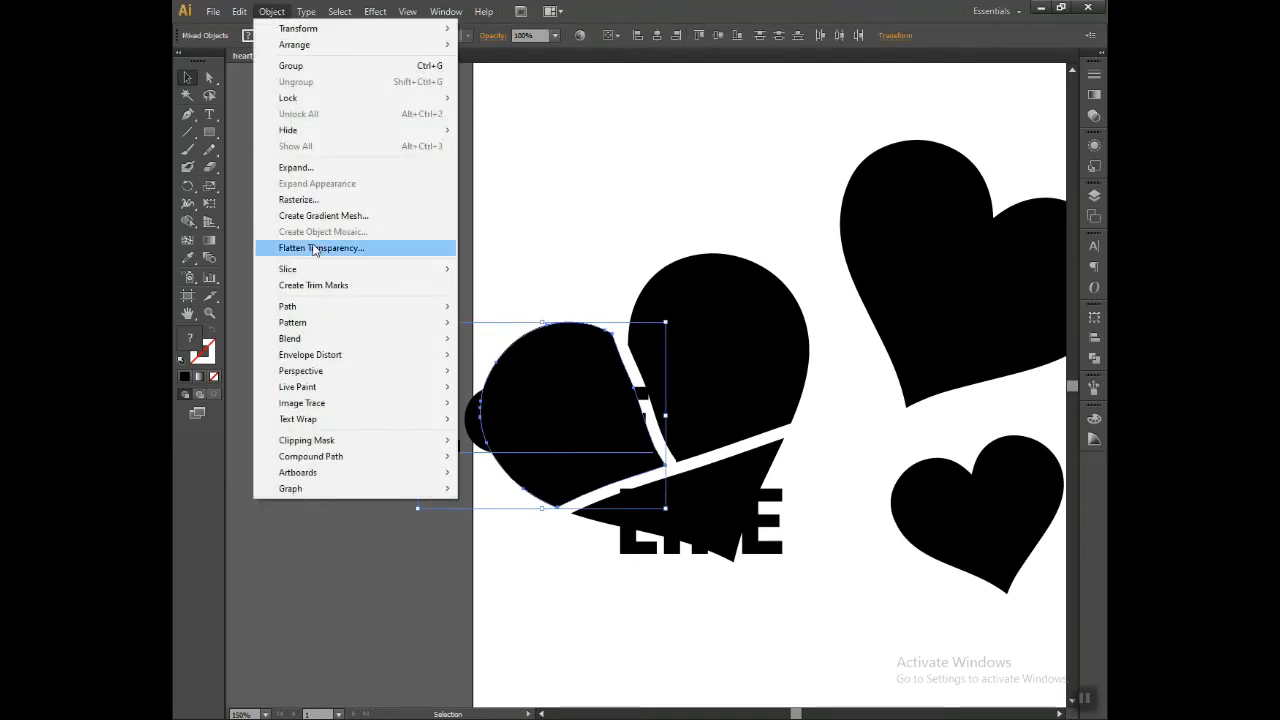
{"action": "mouse_move", "coordinate": [328, 358]}
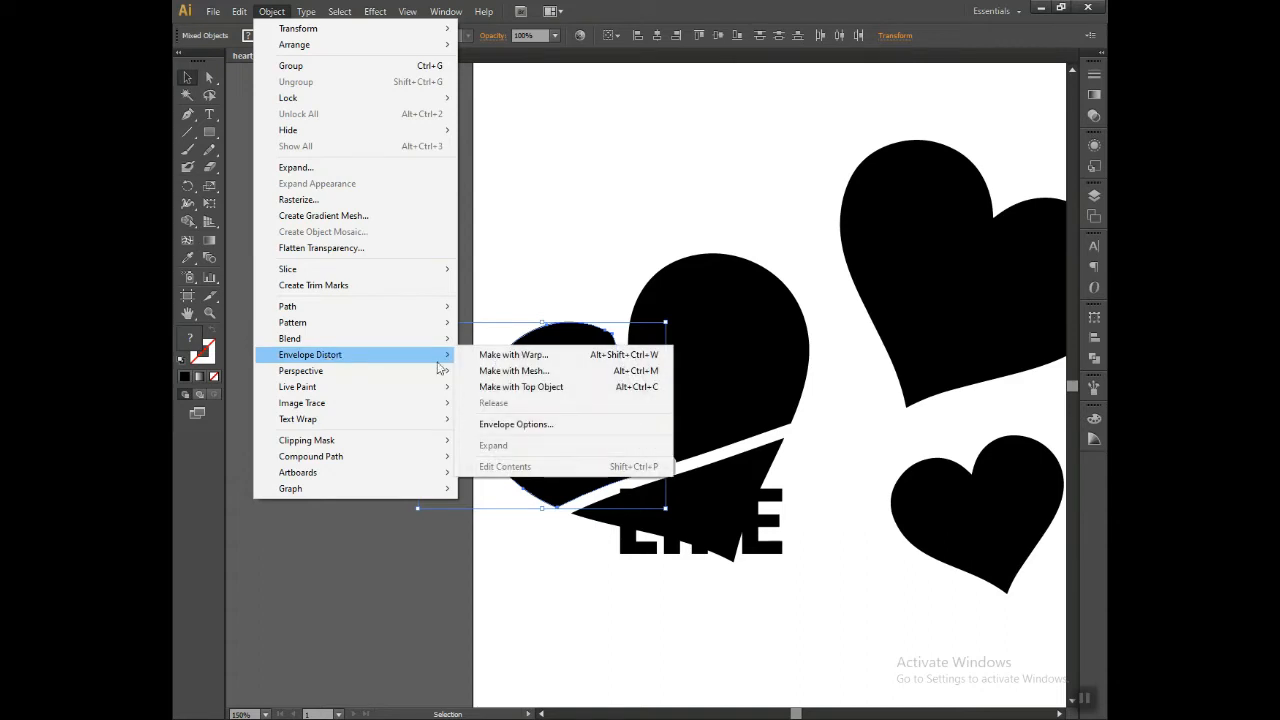
{"action": "mouse_move", "coordinate": [341, 357]}
{"action": "left_click", "coordinate": [520, 387]}
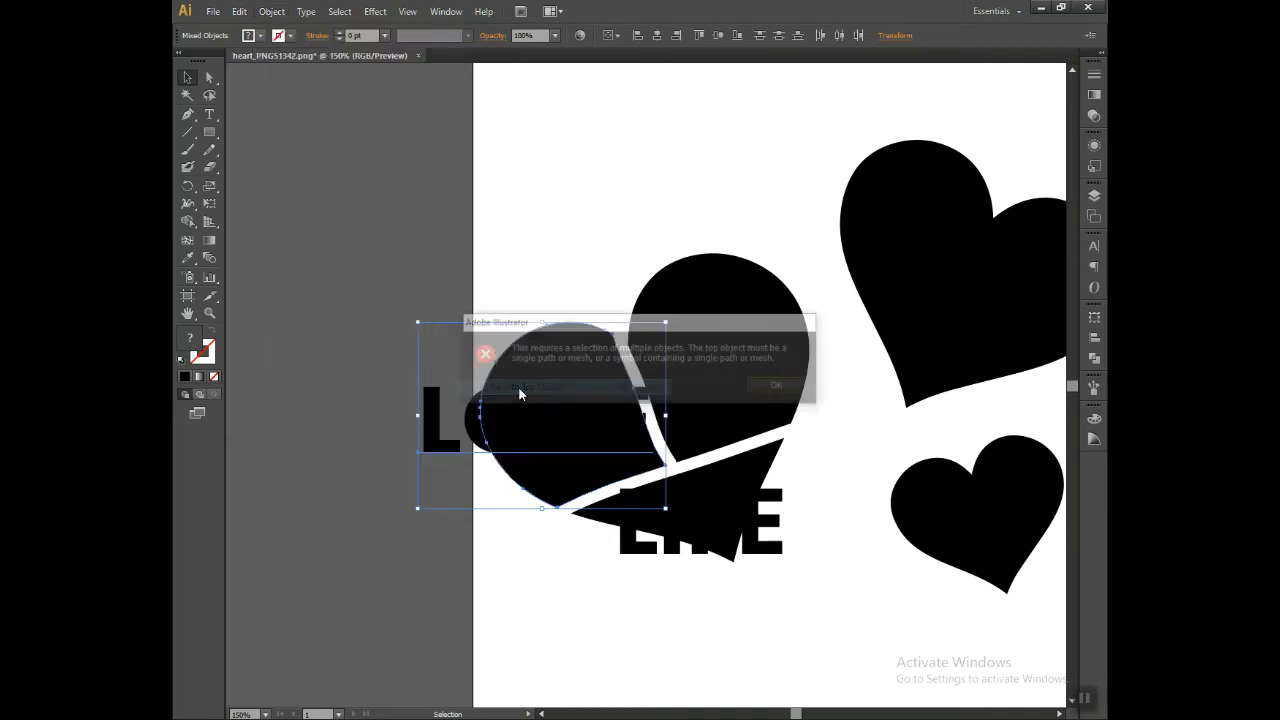
{"action": "left_click", "coordinate": [772, 388]}
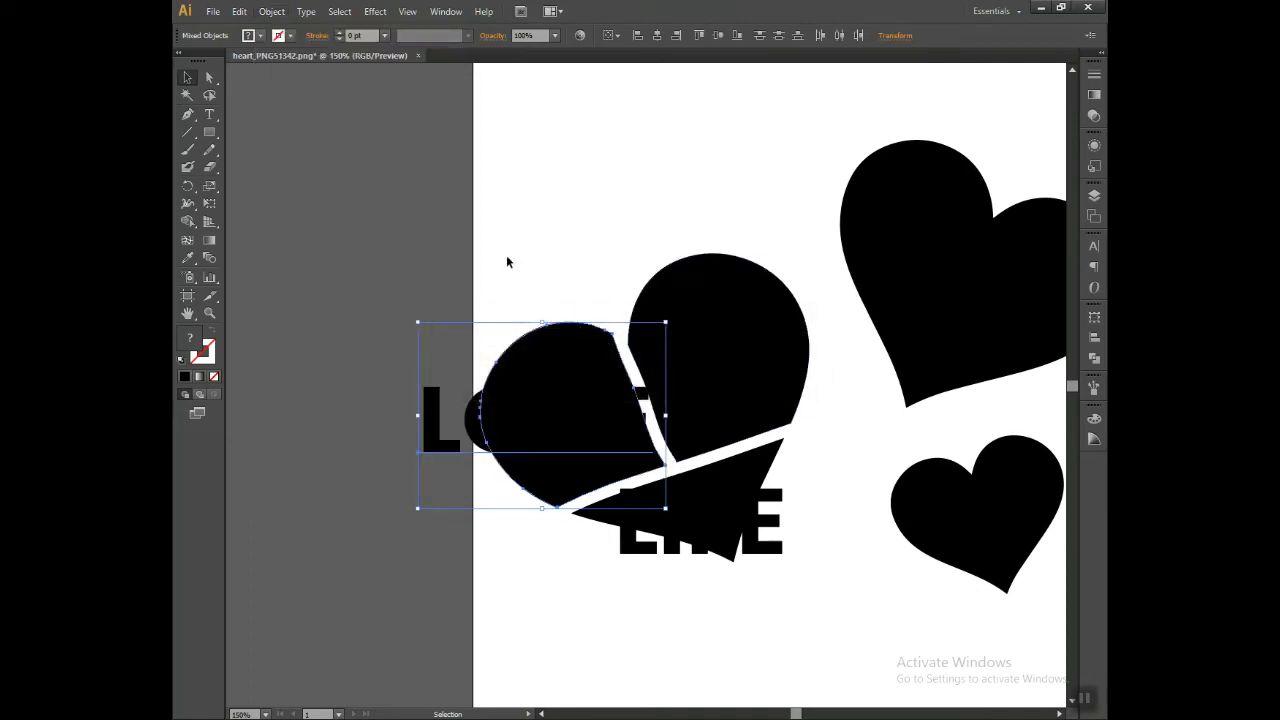
Step: Bring LOVE to the front and try the top-object envelope distortion with the left lobe again
{"action": "left_click", "coordinate": [560, 409]}
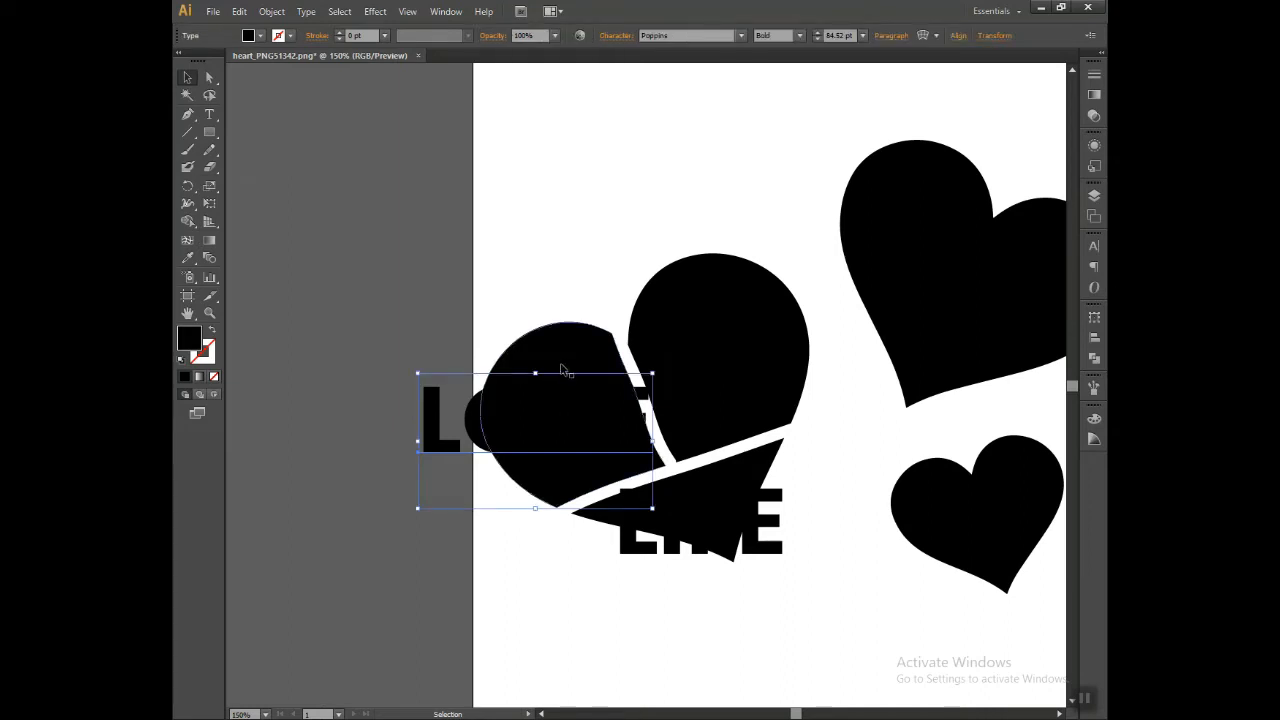
{"action": "left_click", "coordinate": [560, 362], "text": "shift"}
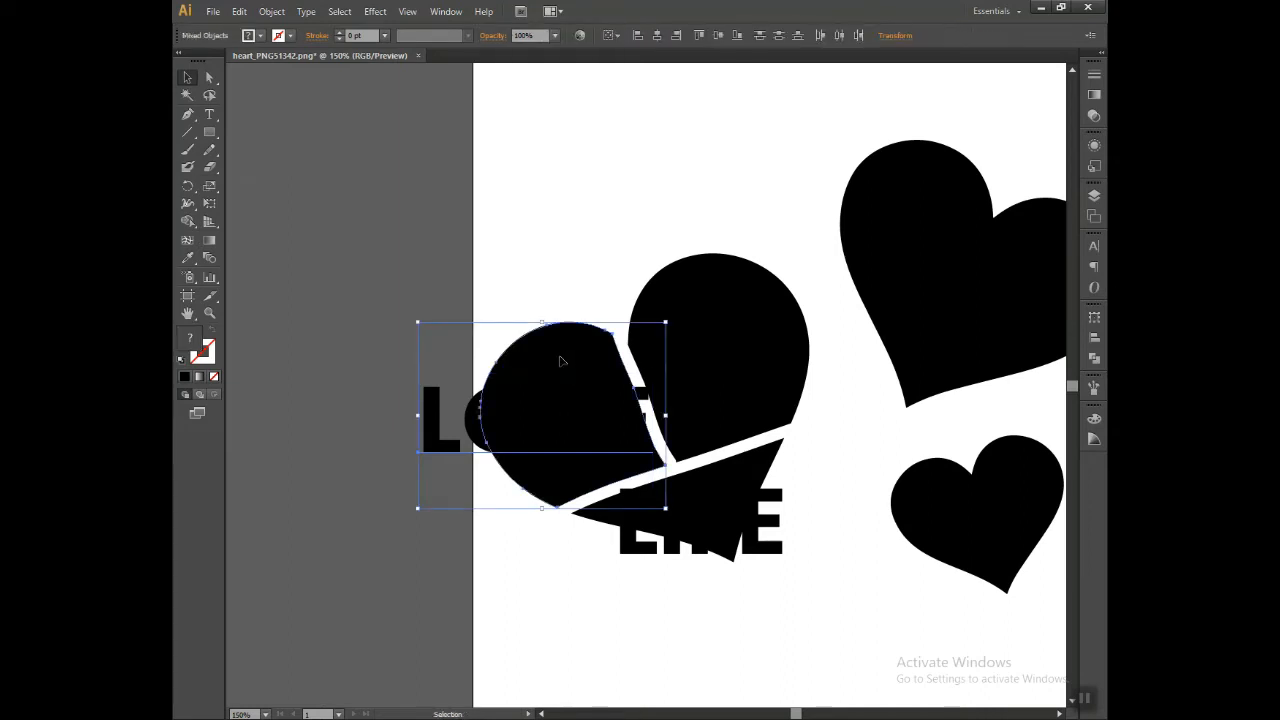
{"action": "left_click", "coordinate": [538, 280]}
{"action": "left_click", "coordinate": [583, 377]}
{"action": "right_click", "coordinate": [583, 377]}
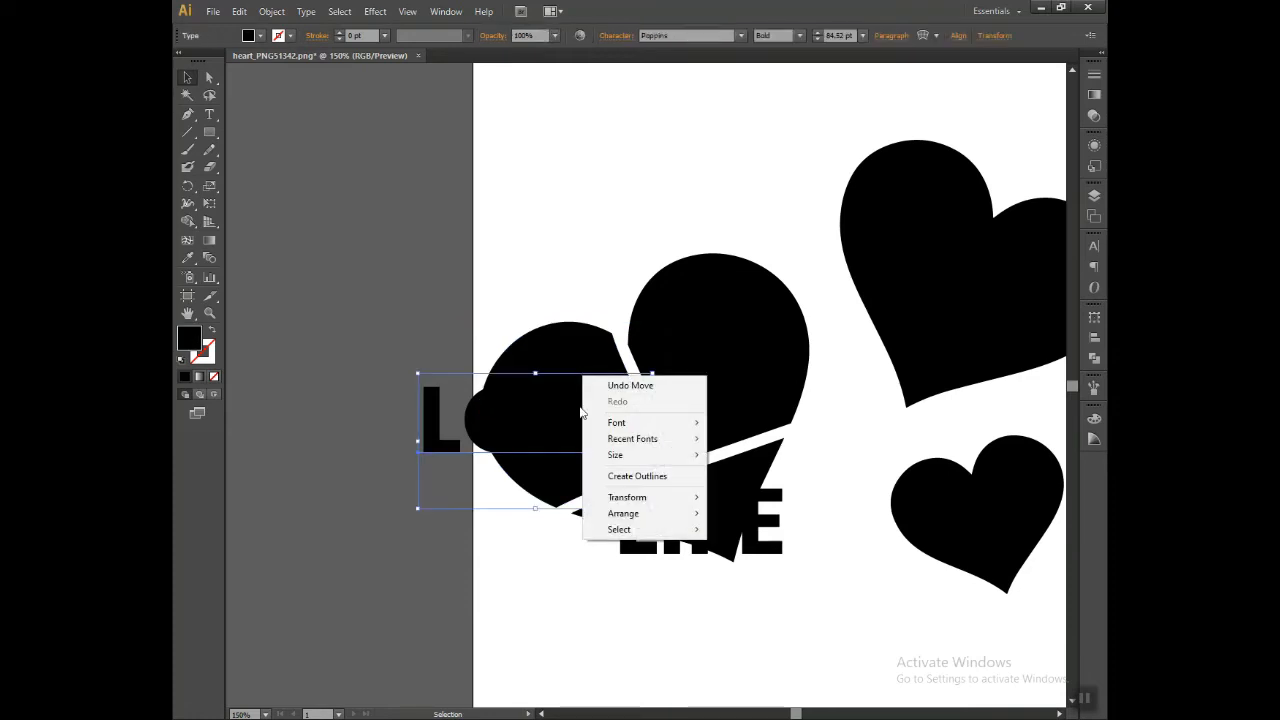
{"action": "mouse_move", "coordinate": [640, 518]}
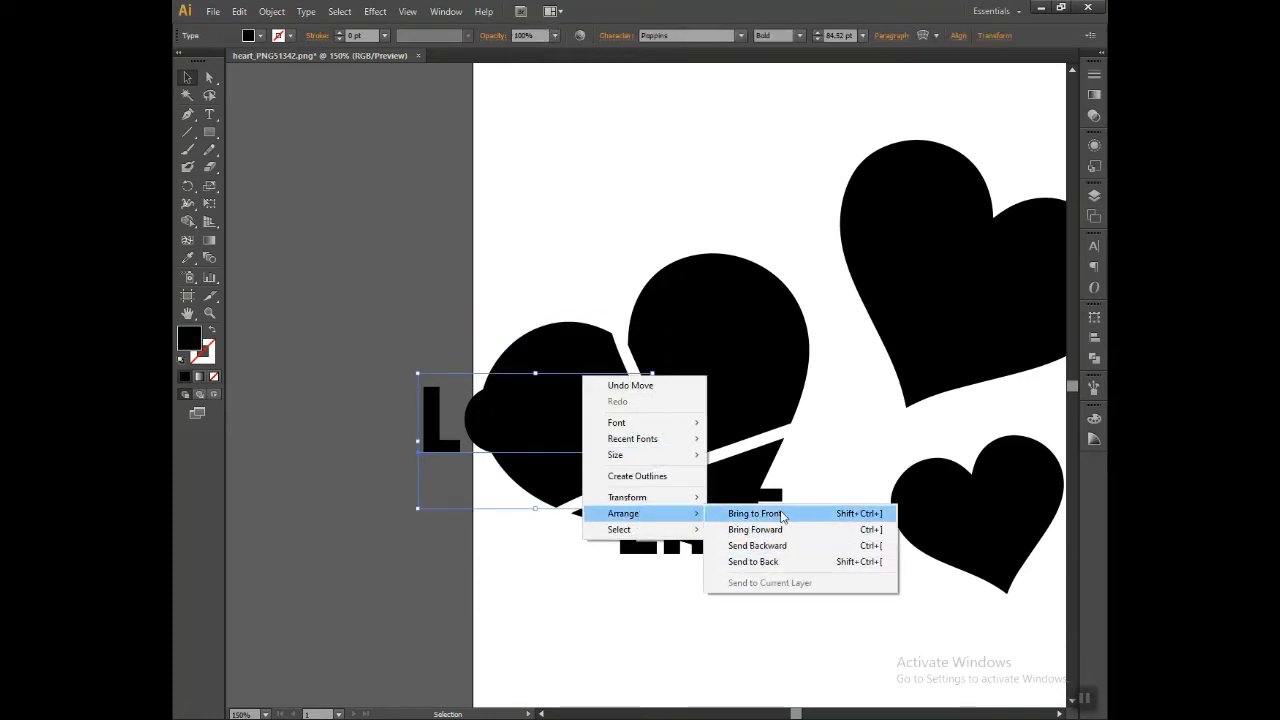
{"action": "left_click", "coordinate": [758, 513]}
{"action": "left_click", "coordinate": [542, 351], "text": "shift"}
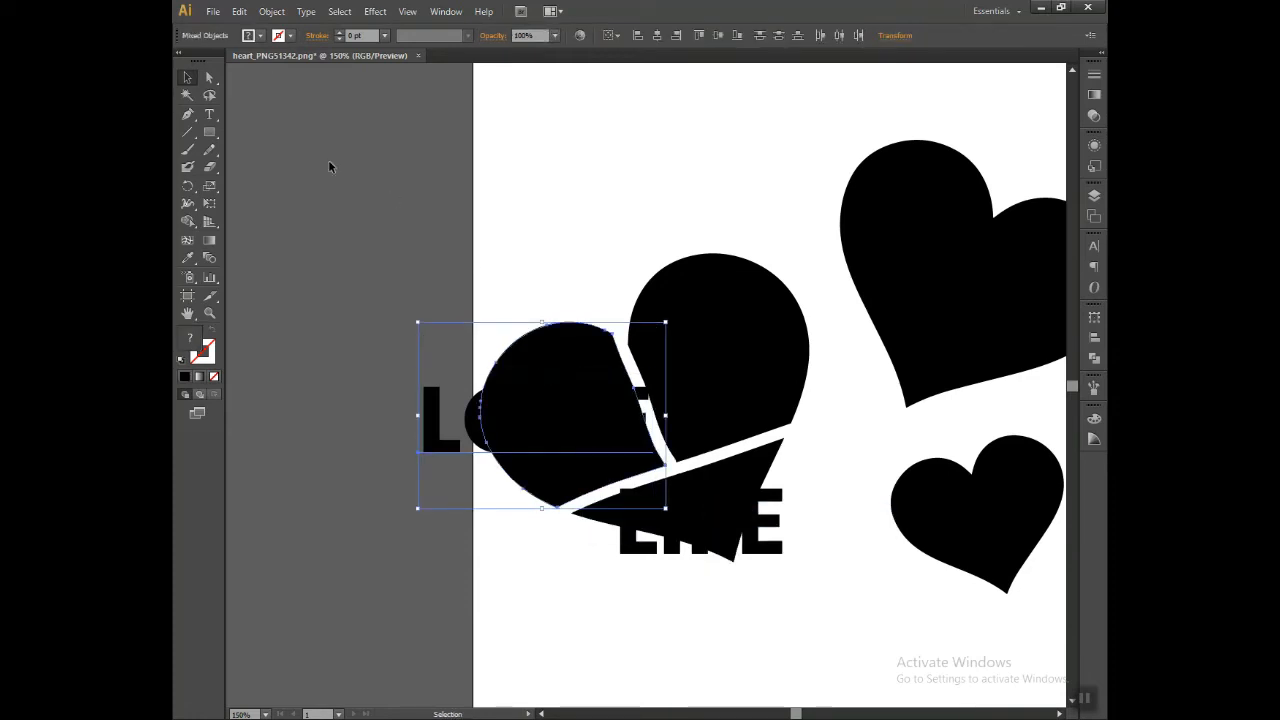
{"action": "left_click", "coordinate": [272, 11]}
{"action": "mouse_move", "coordinate": [350, 356]}
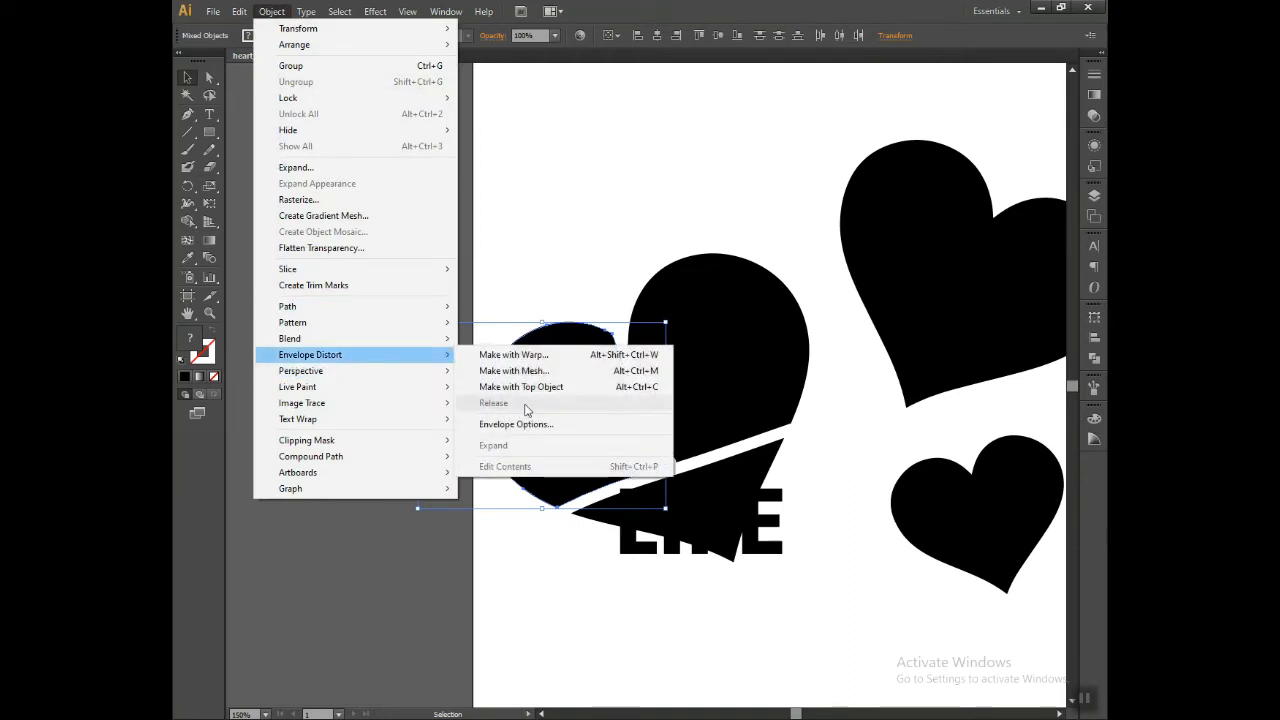
{"action": "left_click", "coordinate": [522, 391]}
{"action": "left_click", "coordinate": [781, 388]}
Step: Send LOVE to the back and envelope-distort it into the heart's left lobe as the top object
{"action": "left_click", "coordinate": [482, 400]}
{"action": "right_click", "coordinate": [476, 397]}
{"action": "mouse_move", "coordinate": [534, 536]}
{"action": "left_click", "coordinate": [706, 583]}
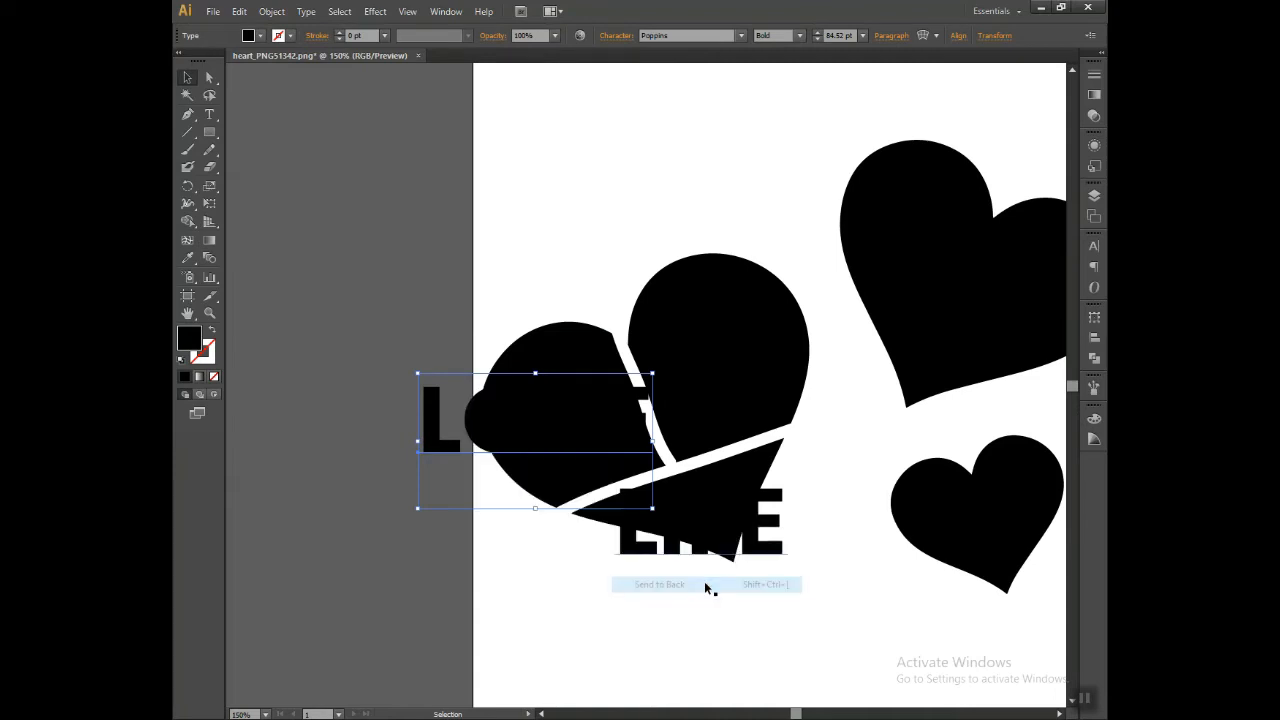
{"action": "left_click", "coordinate": [543, 349], "text": "shift"}
{"action": "left_click", "coordinate": [265, 12]}
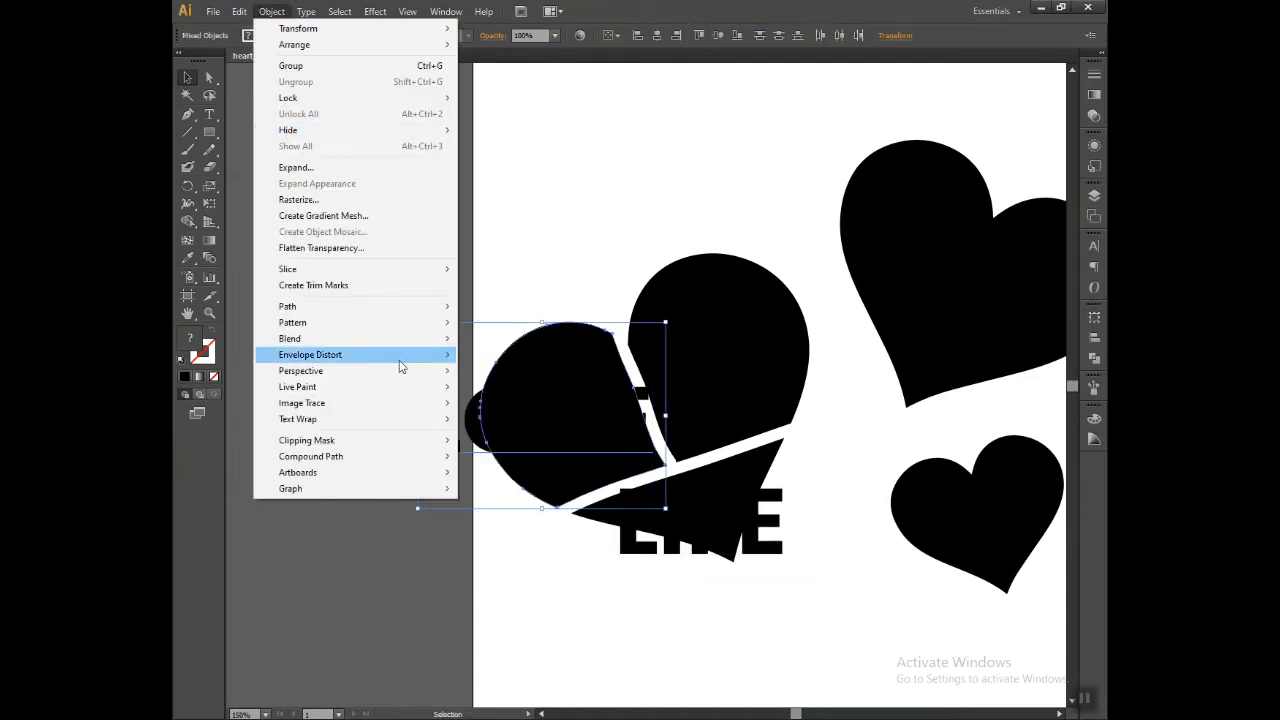
{"action": "mouse_move", "coordinate": [448, 362]}
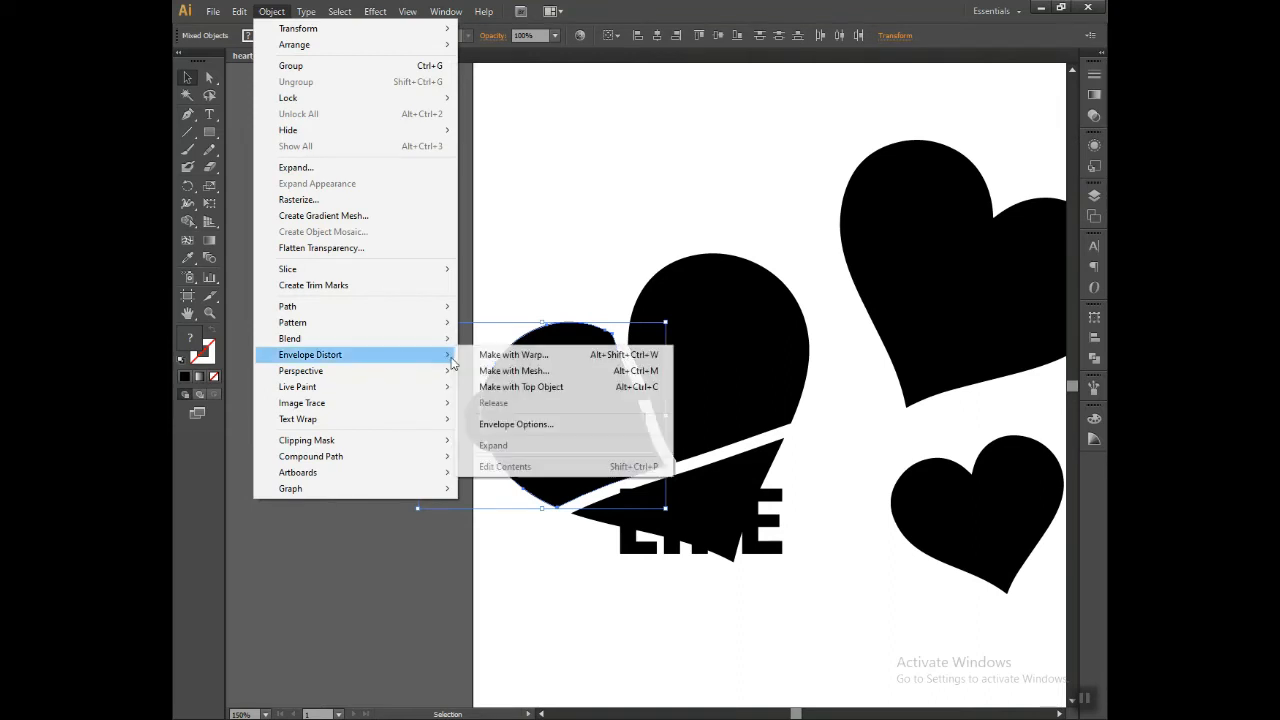
{"action": "left_click", "coordinate": [540, 376]}
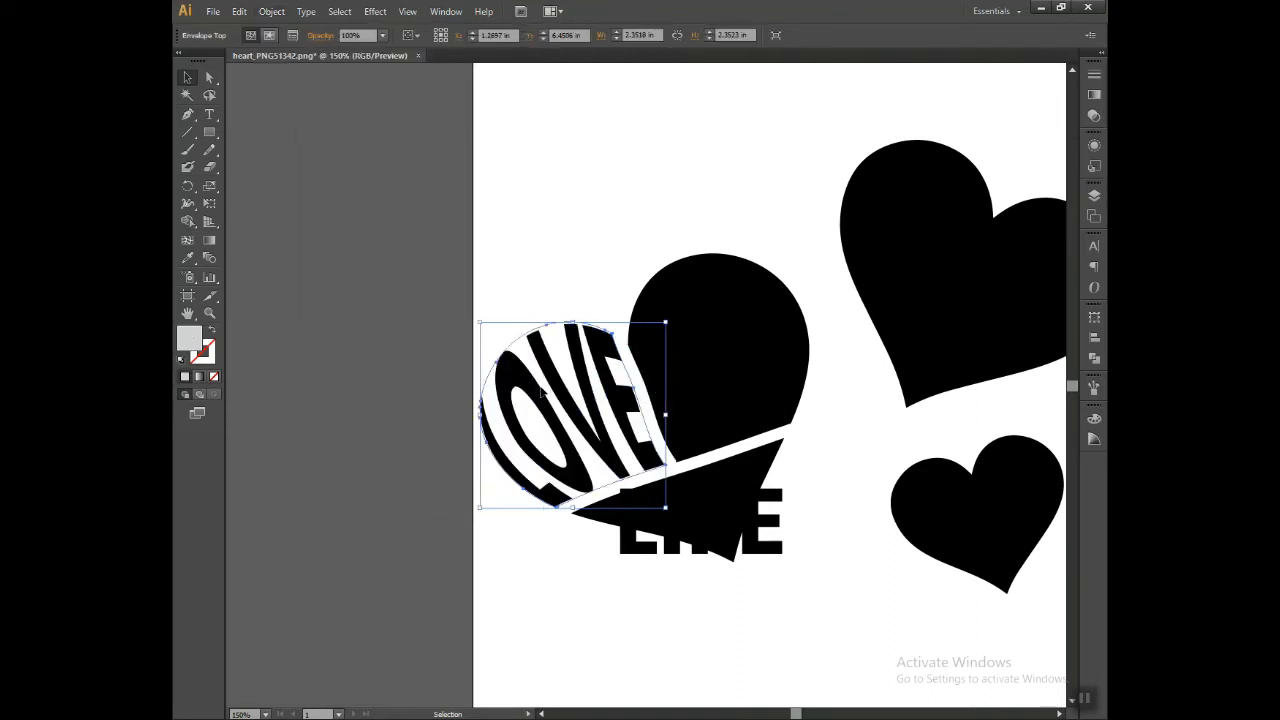
{"action": "left_click", "coordinate": [553, 245]}
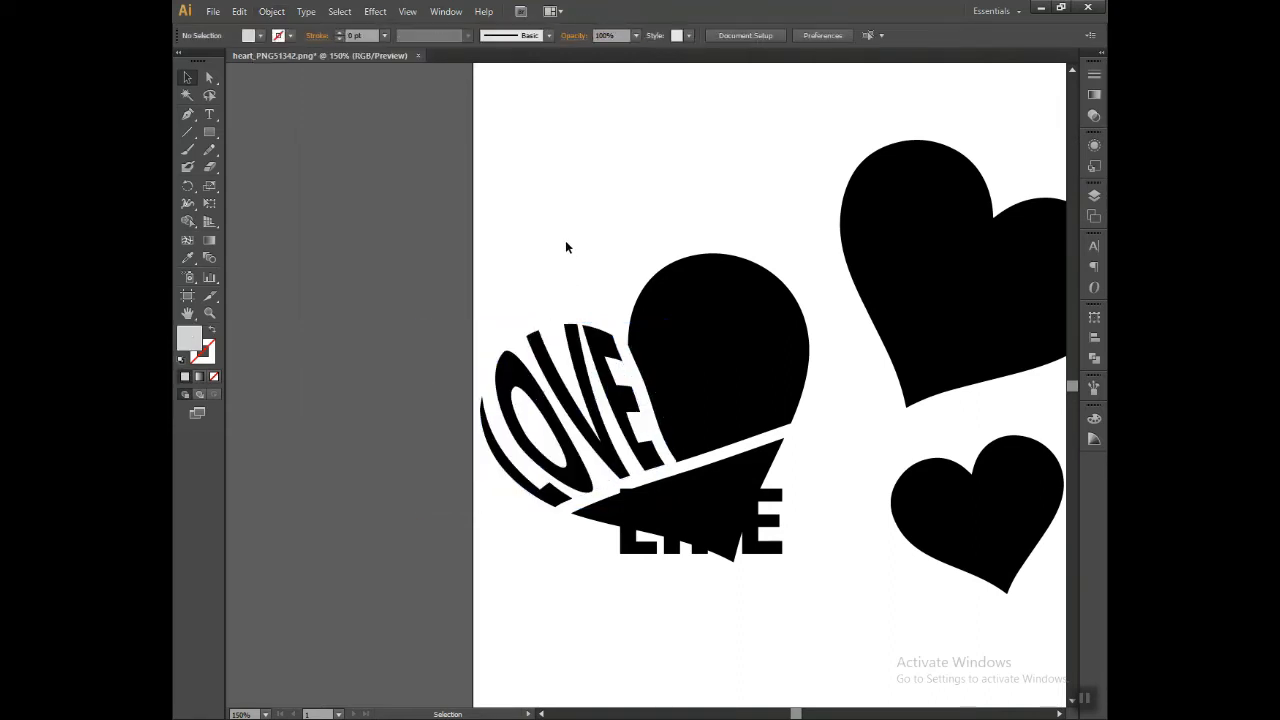
Step: Send IS to the back and envelope-distort it into the heart's right lobe with Make with Top Object
{"action": "left_click_drag", "start_coordinate": [715, 213], "coordinate": [763, 382]}
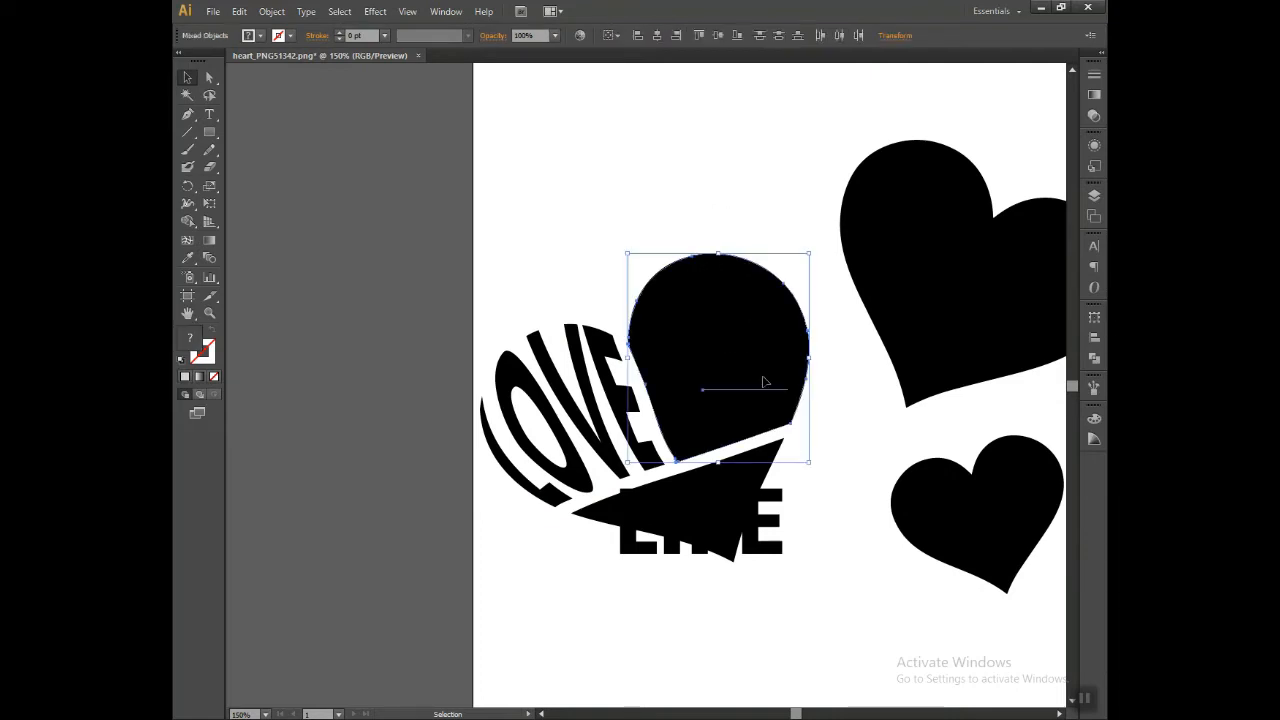
{"action": "left_click", "coordinate": [744, 320]}
{"action": "left_click", "coordinate": [766, 369]}
{"action": "left_click", "coordinate": [749, 371]}
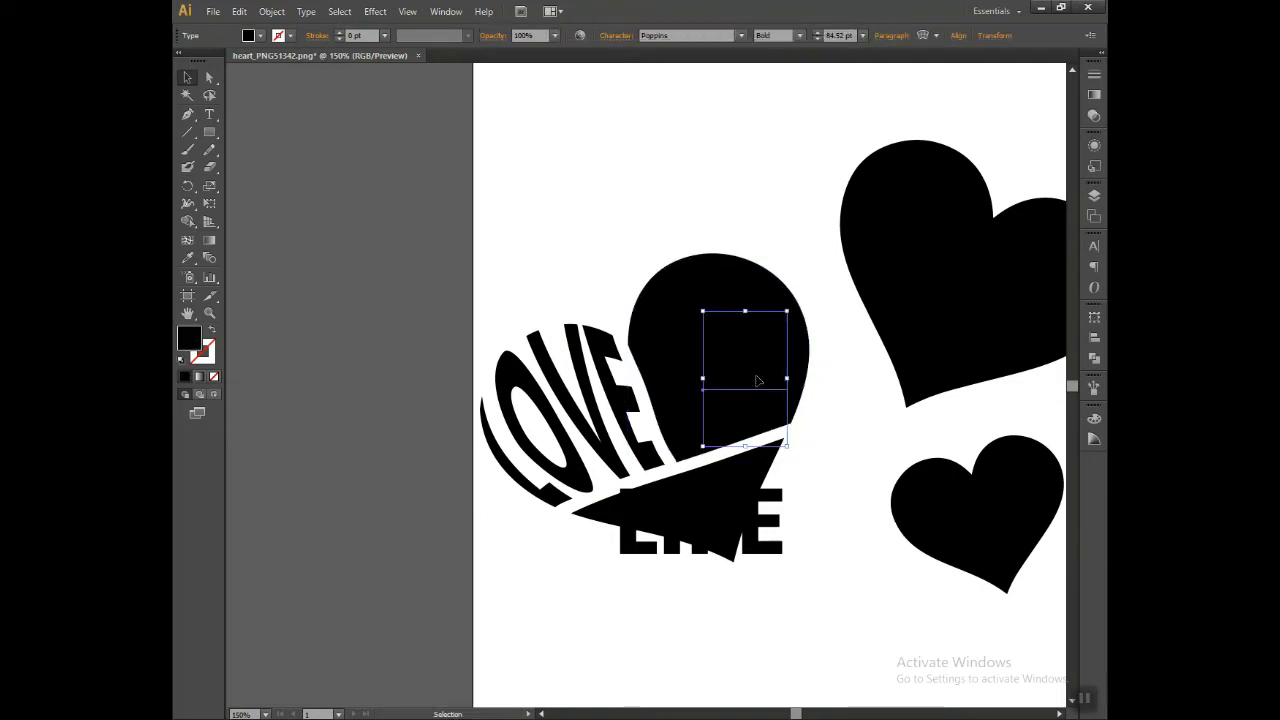
{"action": "right_click", "coordinate": [757, 378]}
{"action": "mouse_move", "coordinate": [827, 523]}
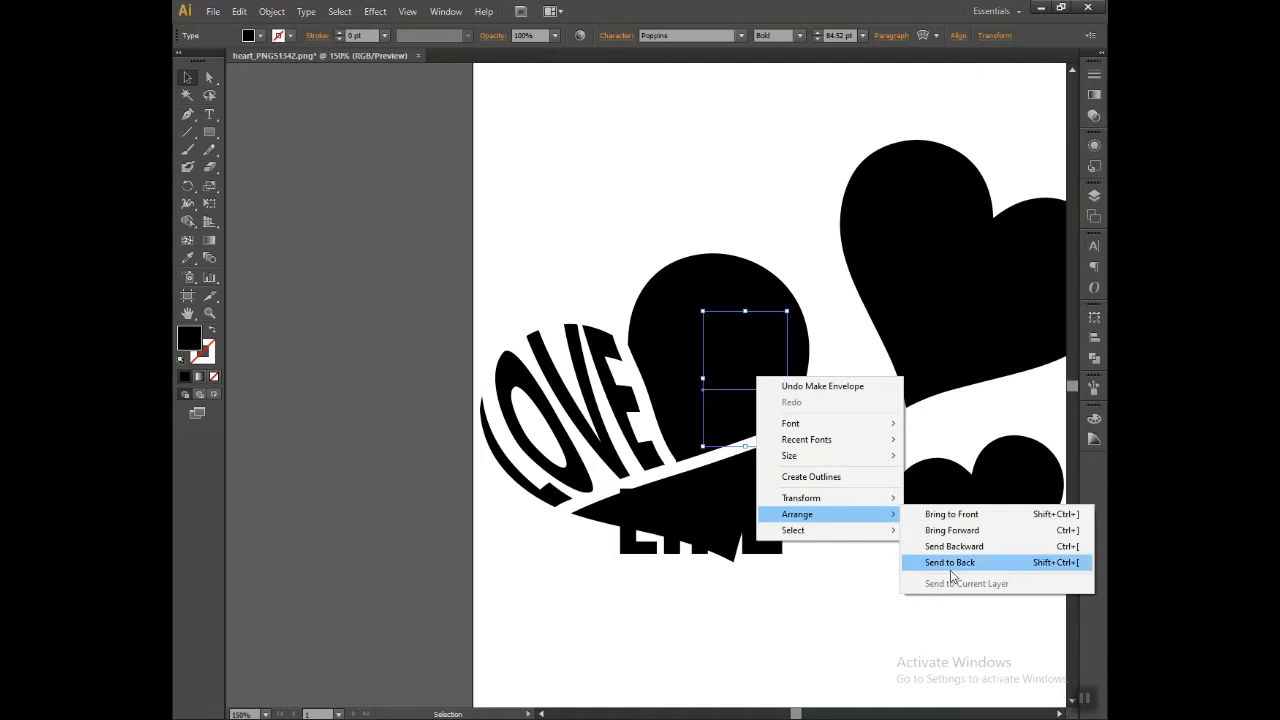
{"action": "left_click", "coordinate": [955, 563]}
{"action": "left_click_drag", "start_coordinate": [697, 190], "coordinate": [789, 398]}
{"action": "left_click", "coordinate": [268, 11]}
{"action": "mouse_move", "coordinate": [370, 358]}
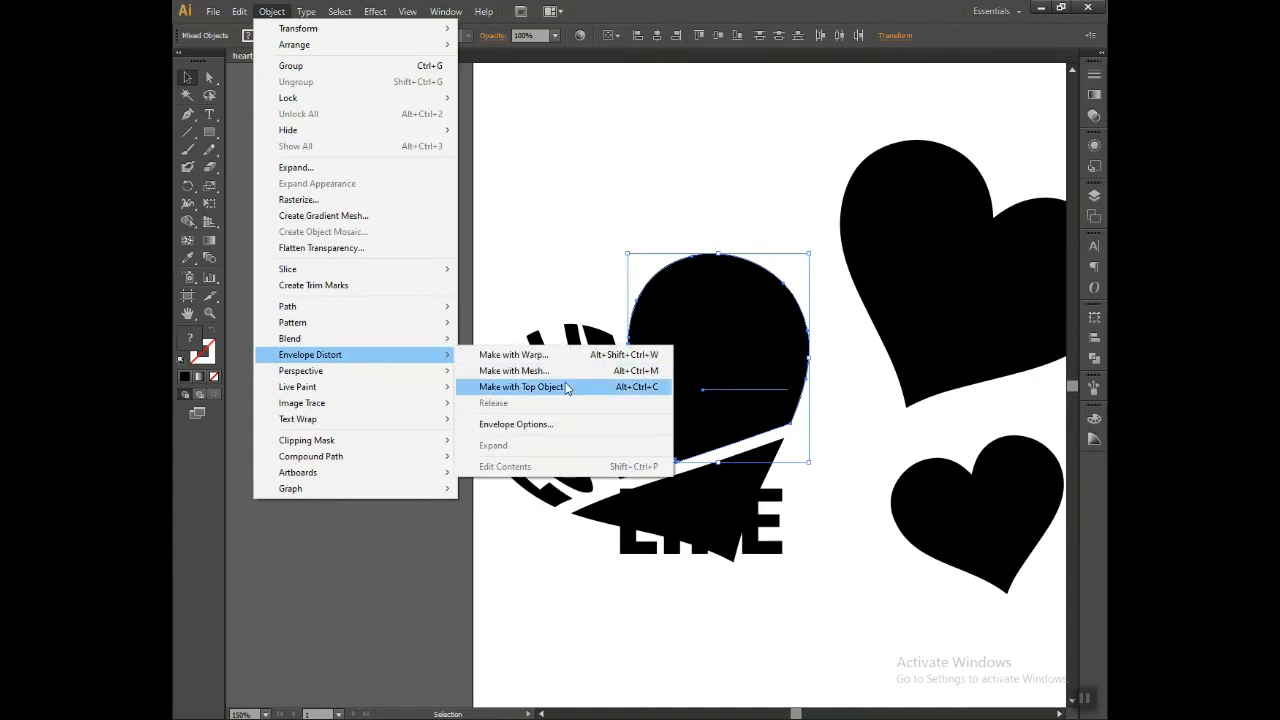
{"action": "left_click", "coordinate": [566, 388]}
{"action": "left_click", "coordinate": [839, 464]}
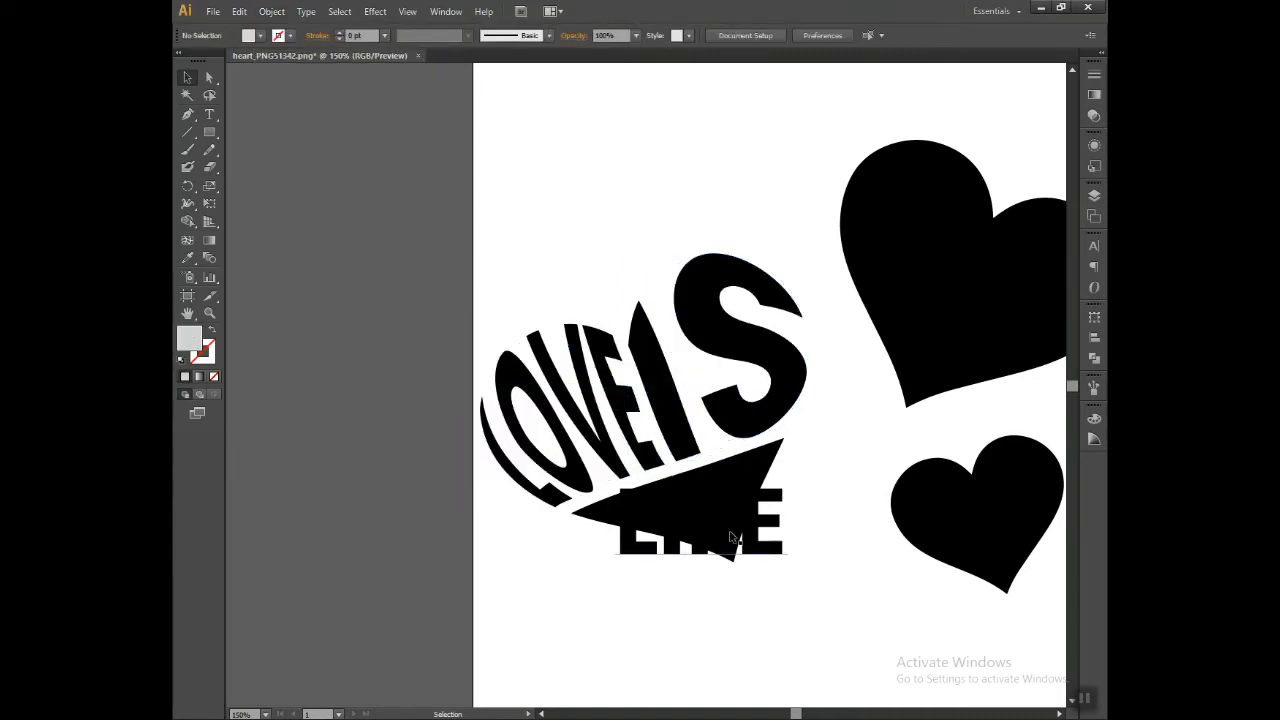
Step: Send LIFE to the back and envelope-distort it into the heart's lower tip with Make with Top Object
{"action": "left_click", "coordinate": [727, 481]}
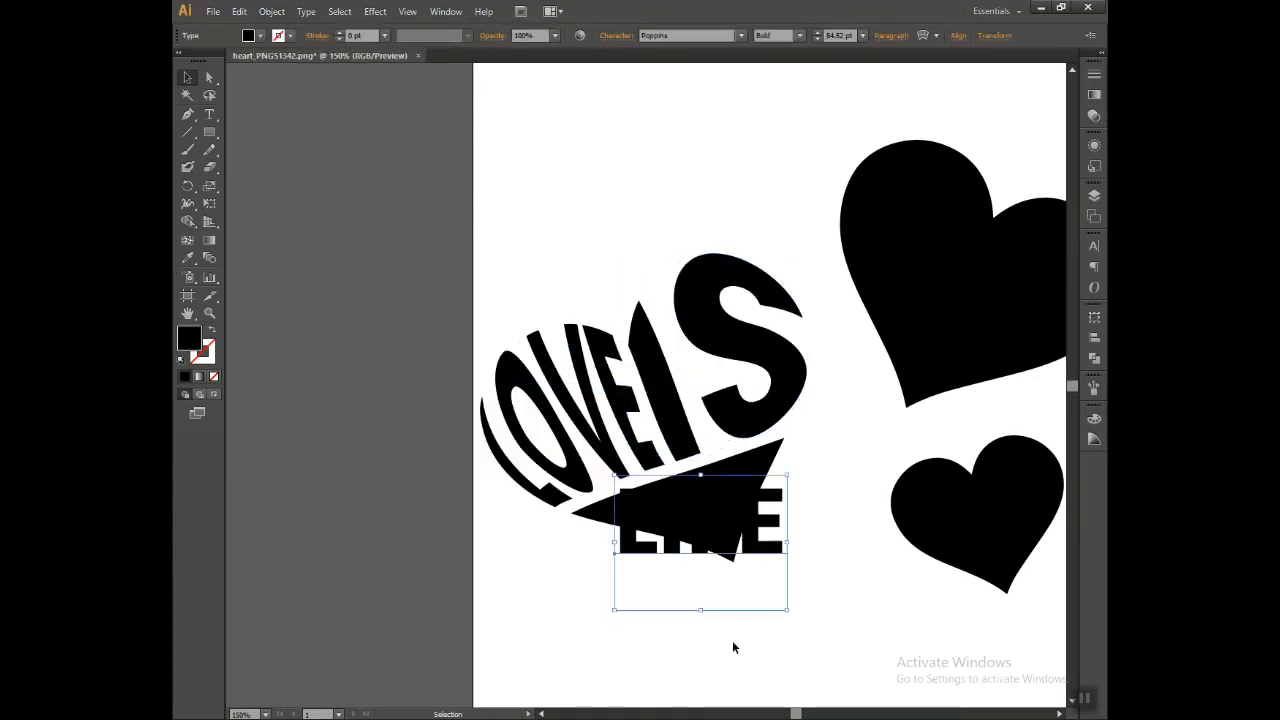
{"action": "right_click", "coordinate": [734, 552]}
{"action": "mouse_move", "coordinate": [815, 690]}
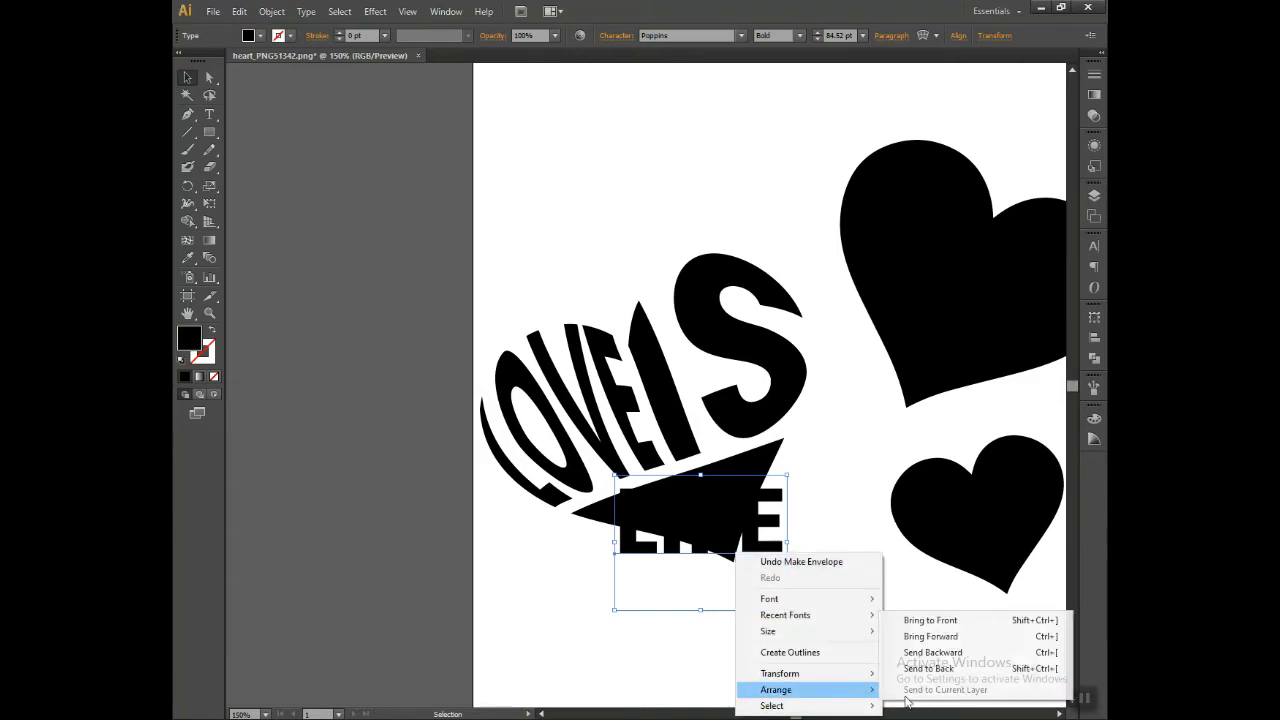
{"action": "left_click", "coordinate": [940, 665]}
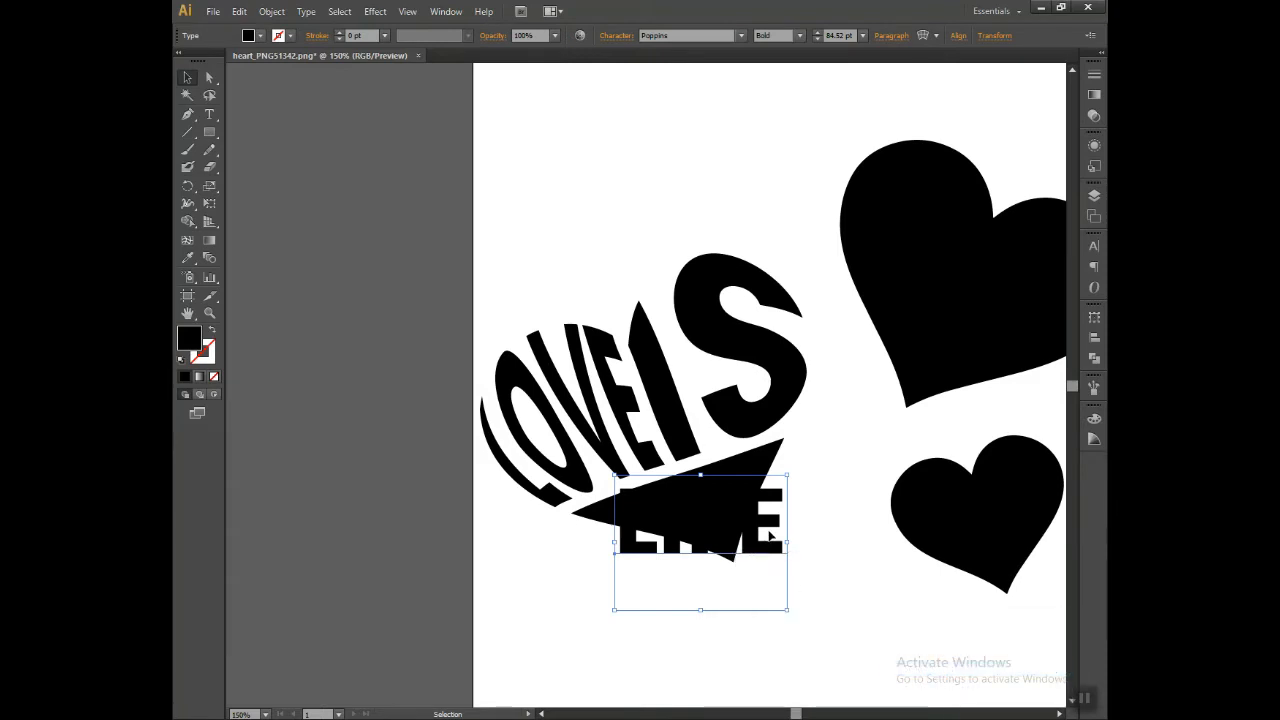
{"action": "left_click", "coordinate": [799, 569]}
{"action": "left_click_drag", "start_coordinate": [680, 511], "coordinate": [678, 505]}
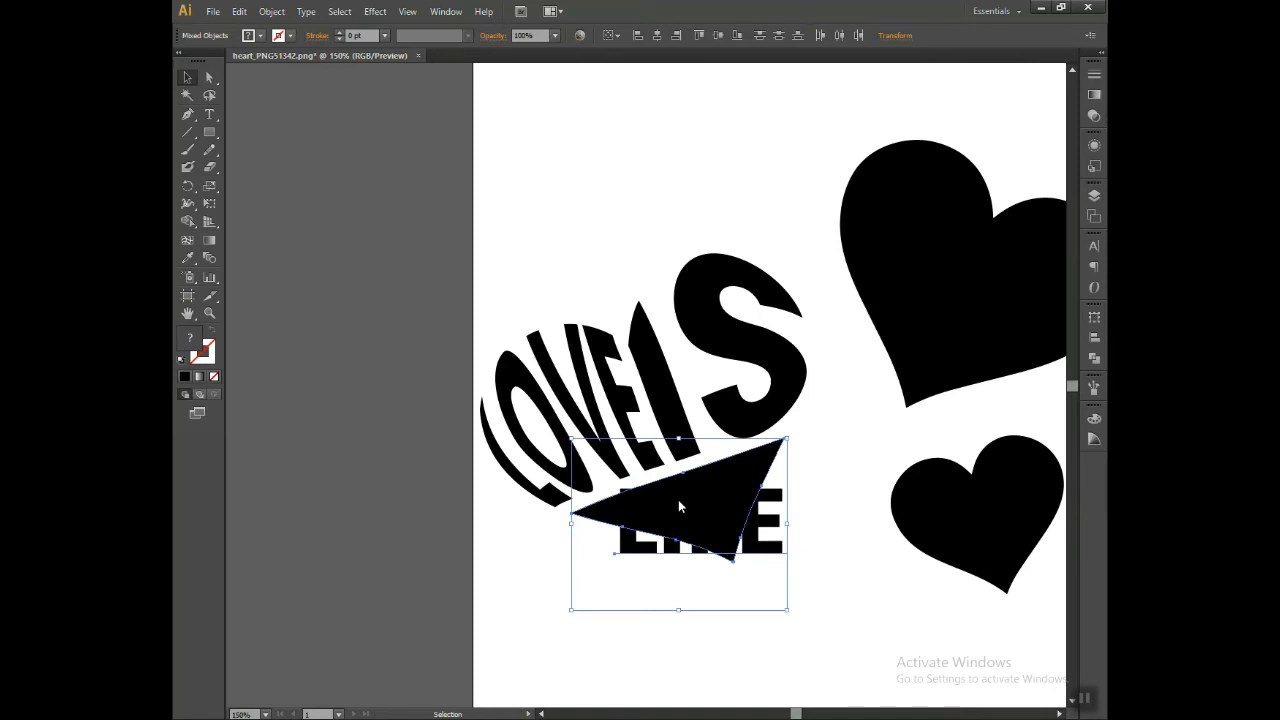
{"action": "right_click", "coordinate": [678, 506]}
{"action": "left_click", "coordinate": [272, 11]}
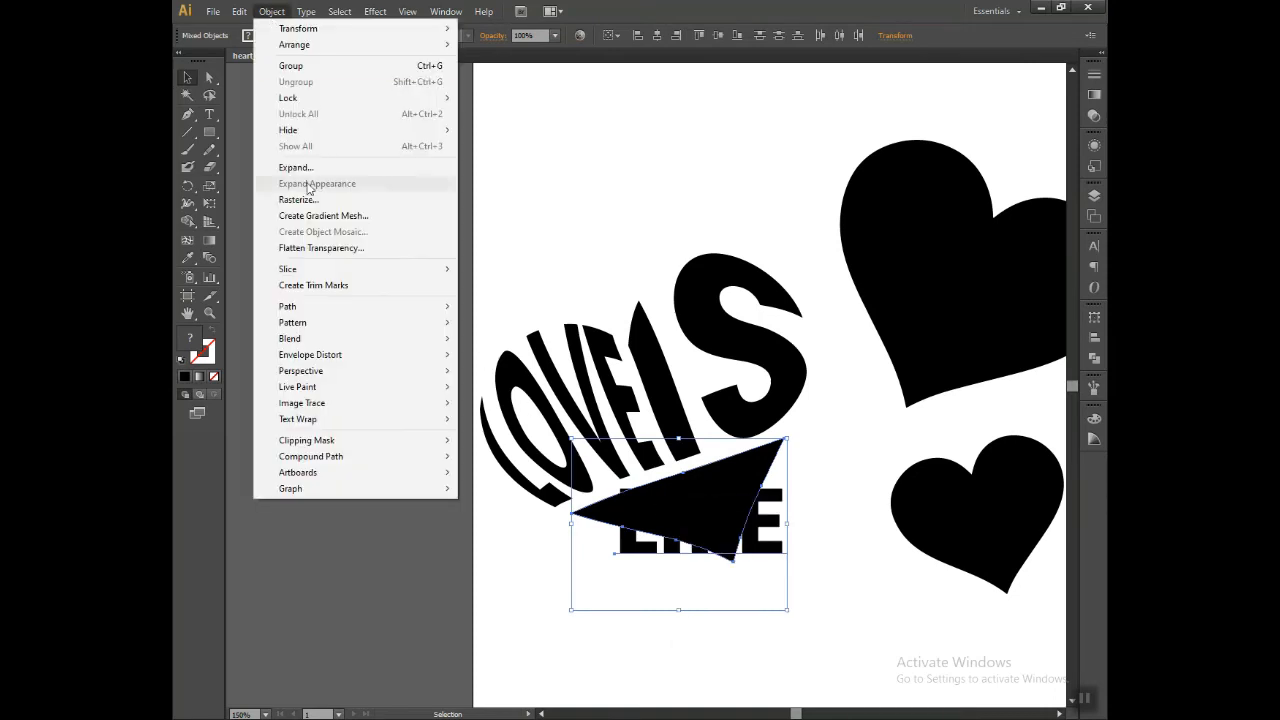
{"action": "mouse_move", "coordinate": [360, 356]}
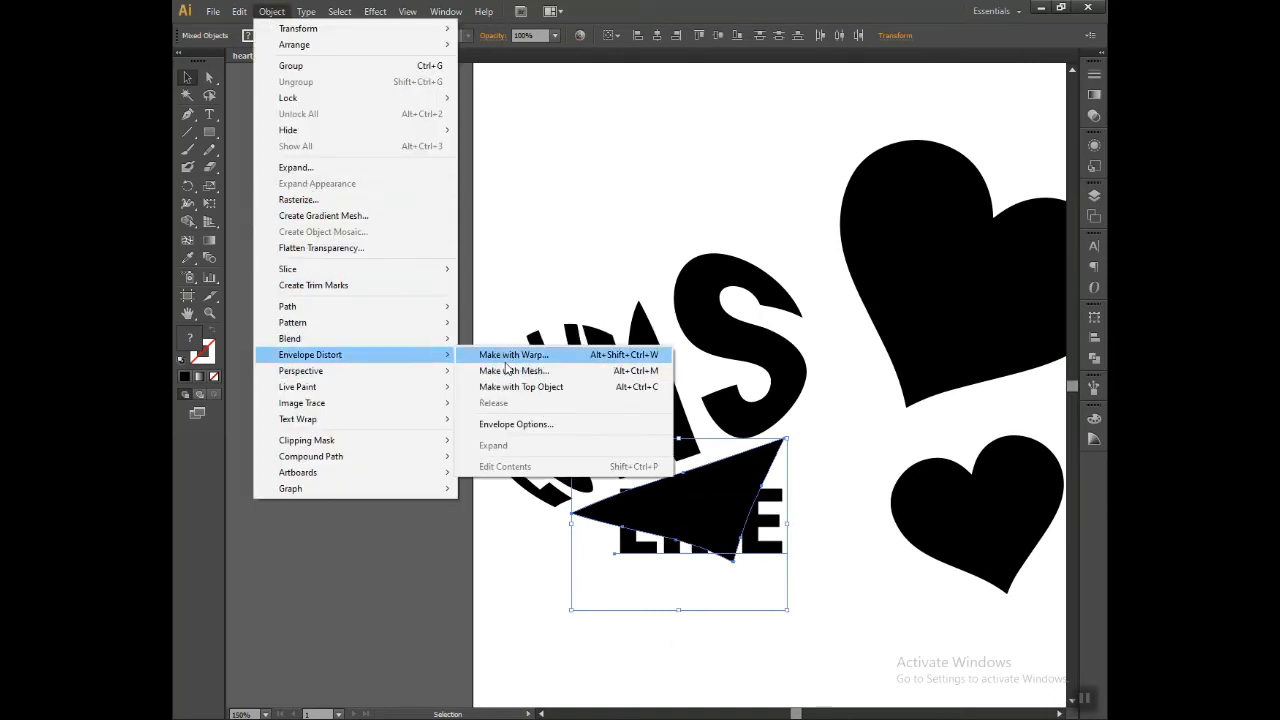
{"action": "left_click", "coordinate": [522, 390]}
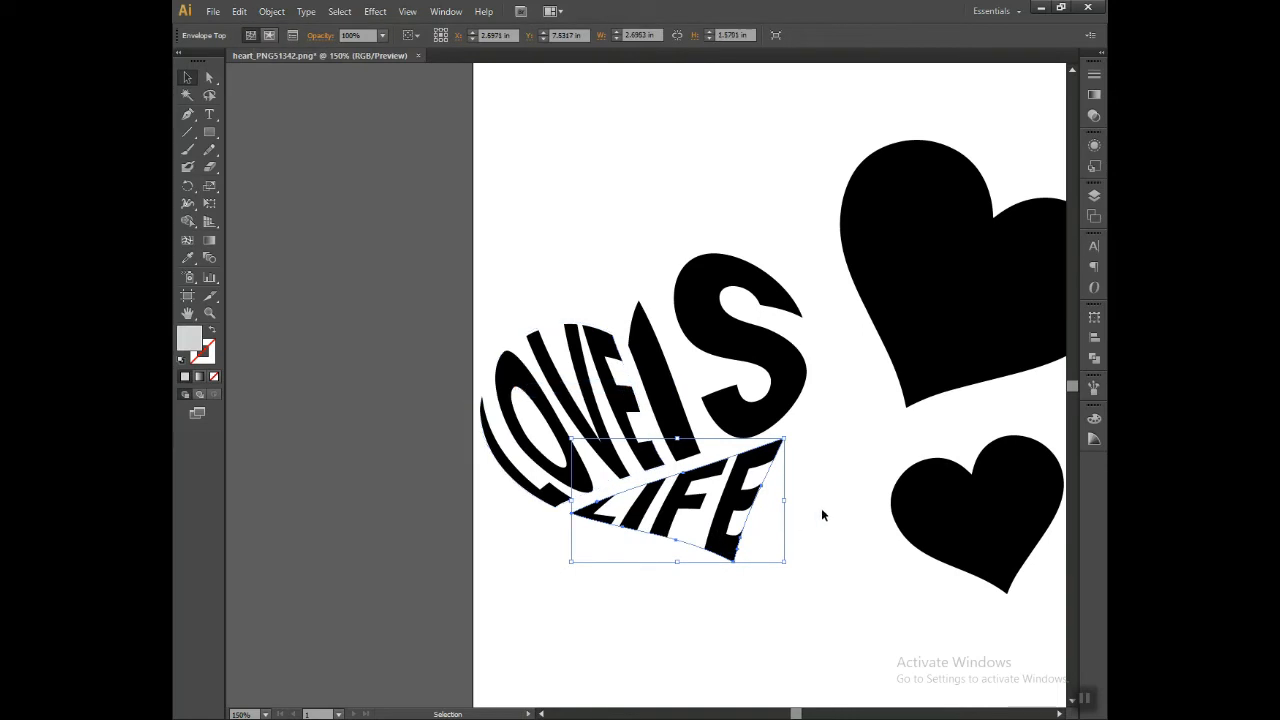
{"action": "left_click", "coordinate": [821, 508]}
{"action": "left_click_drag", "start_coordinate": [834, 460], "coordinate": [765, 492]}
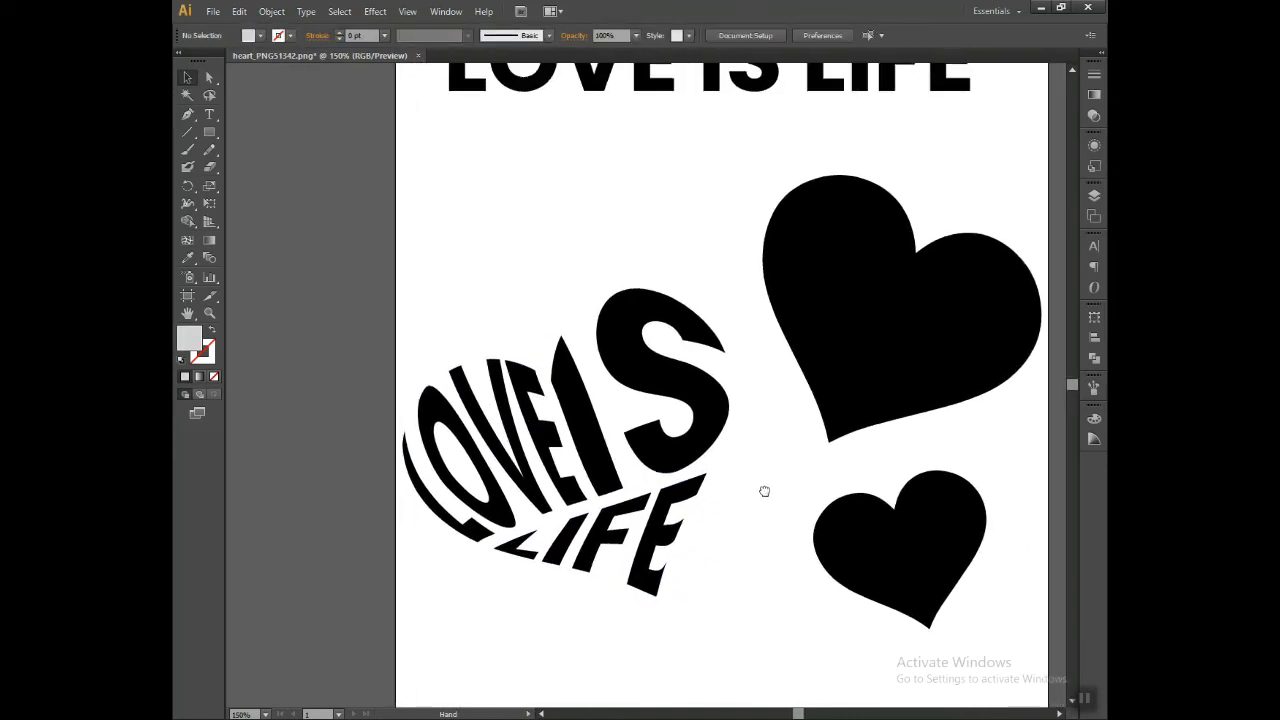
{"action": "key", "text": "ctrl+minus"}
{"action": "key", "text": "ctrl+plus"}
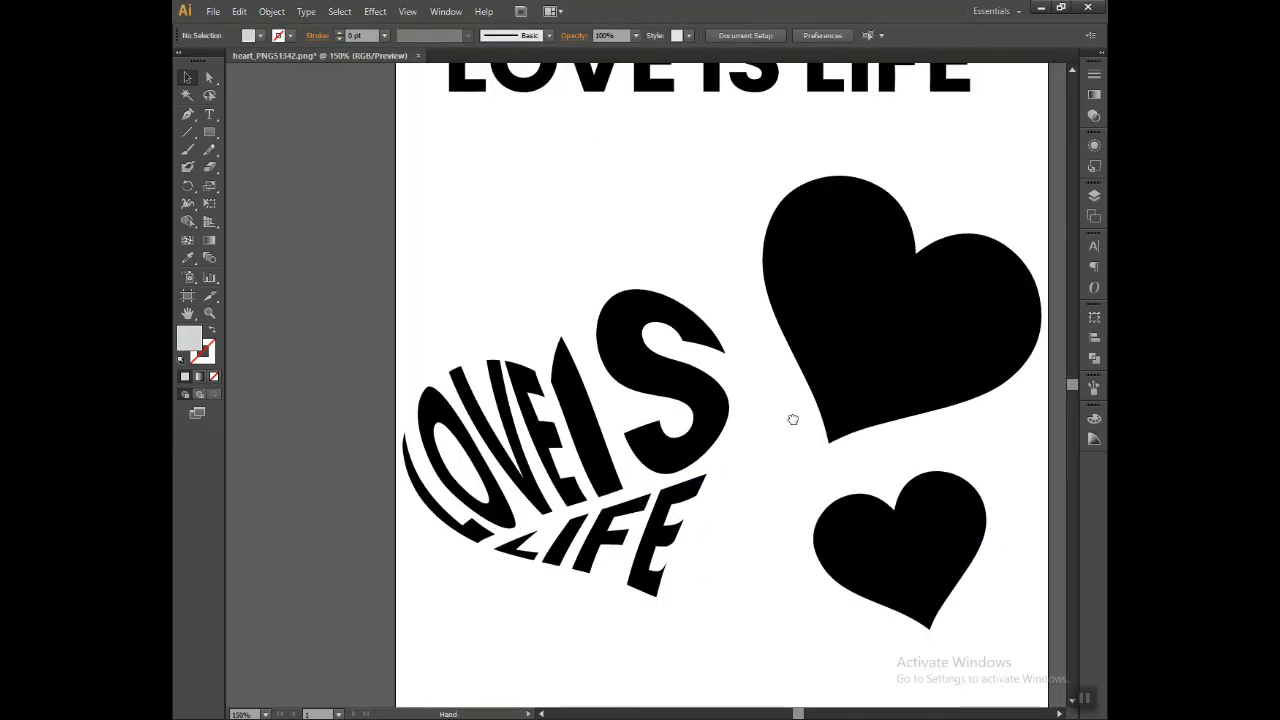
Step: Erase a diagonal strip across the upper heart with the Eraser tool, separating its lower tip from the two lobes
{"action": "left_click_drag", "start_coordinate": [791, 420], "coordinate": [631, 387]}
{"action": "left_click", "coordinate": [705, 287]}
{"action": "left_click_drag", "start_coordinate": [696, 277], "coordinate": [669, 384]}
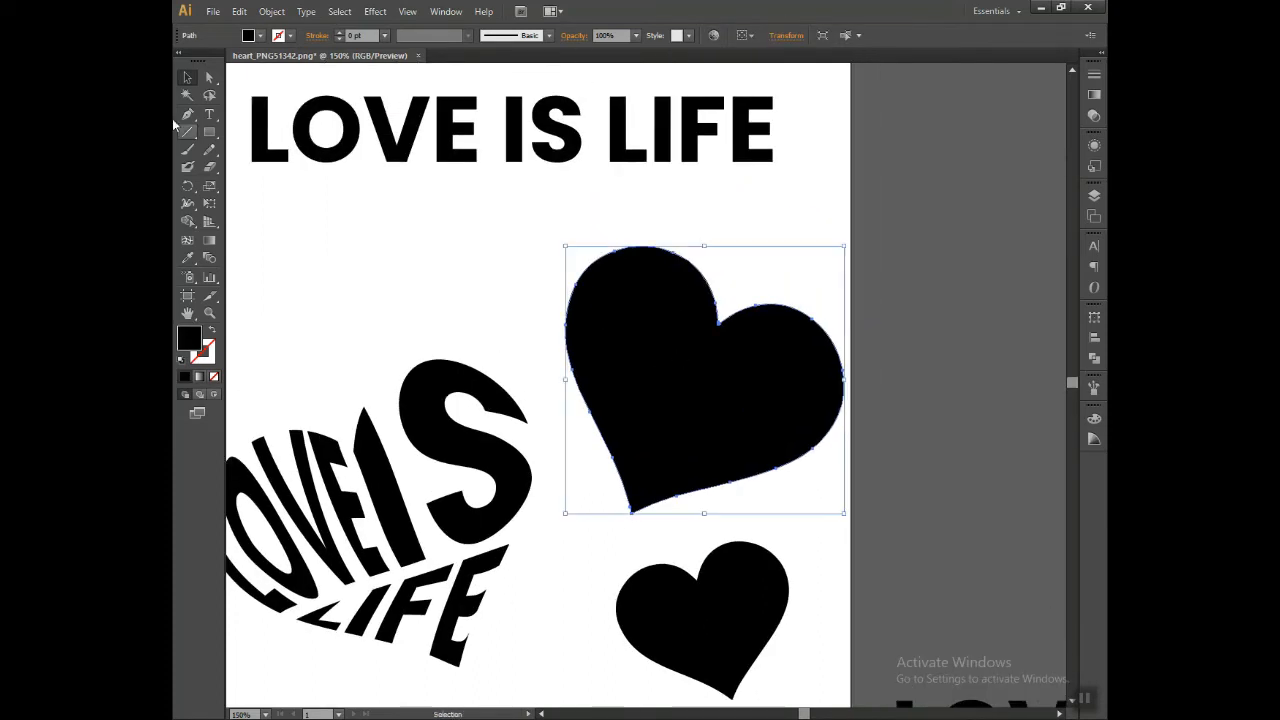
{"action": "left_click", "coordinate": [209, 167]}
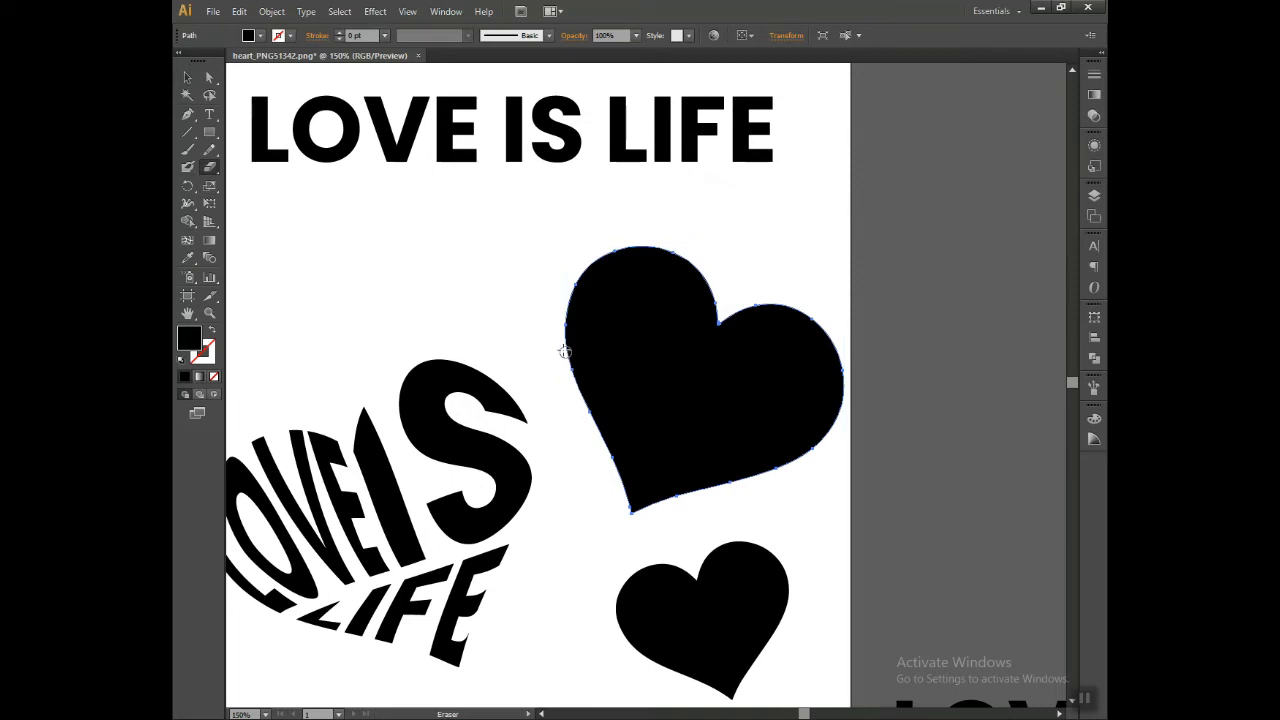
{"action": "left_click_drag", "start_coordinate": [560, 348], "coordinate": [724, 491]}
{"action": "key", "text": "ctrl+z"}
{"action": "left_click_drag", "start_coordinate": [559, 343], "coordinate": [749, 491]}
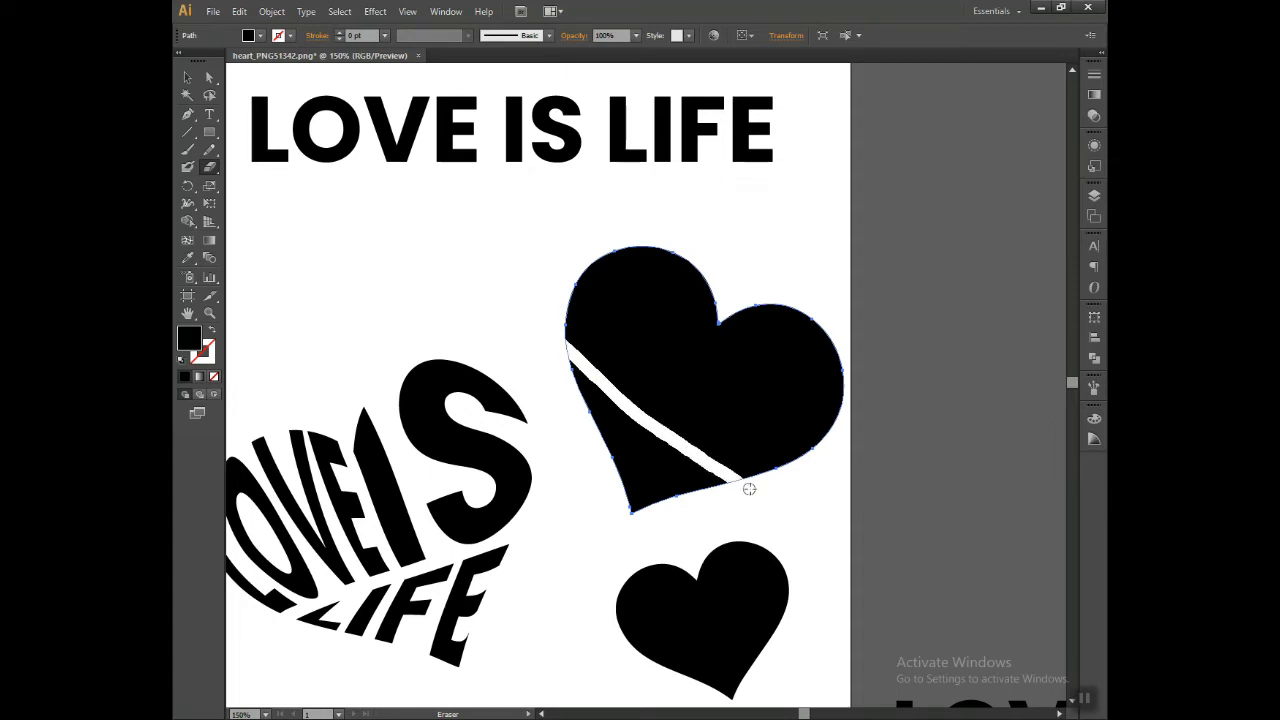
{"action": "key", "text": "ctrl+z"}
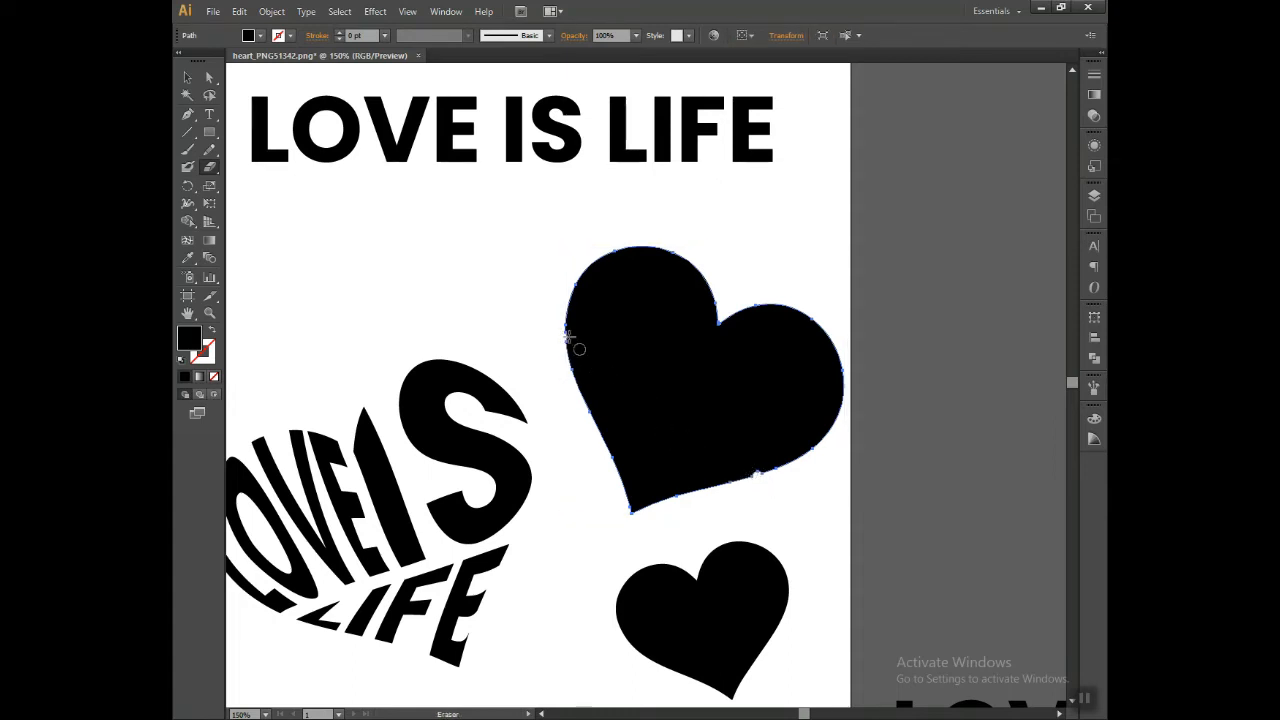
{"action": "left_click_drag", "start_coordinate": [565, 337], "coordinate": [772, 479]}
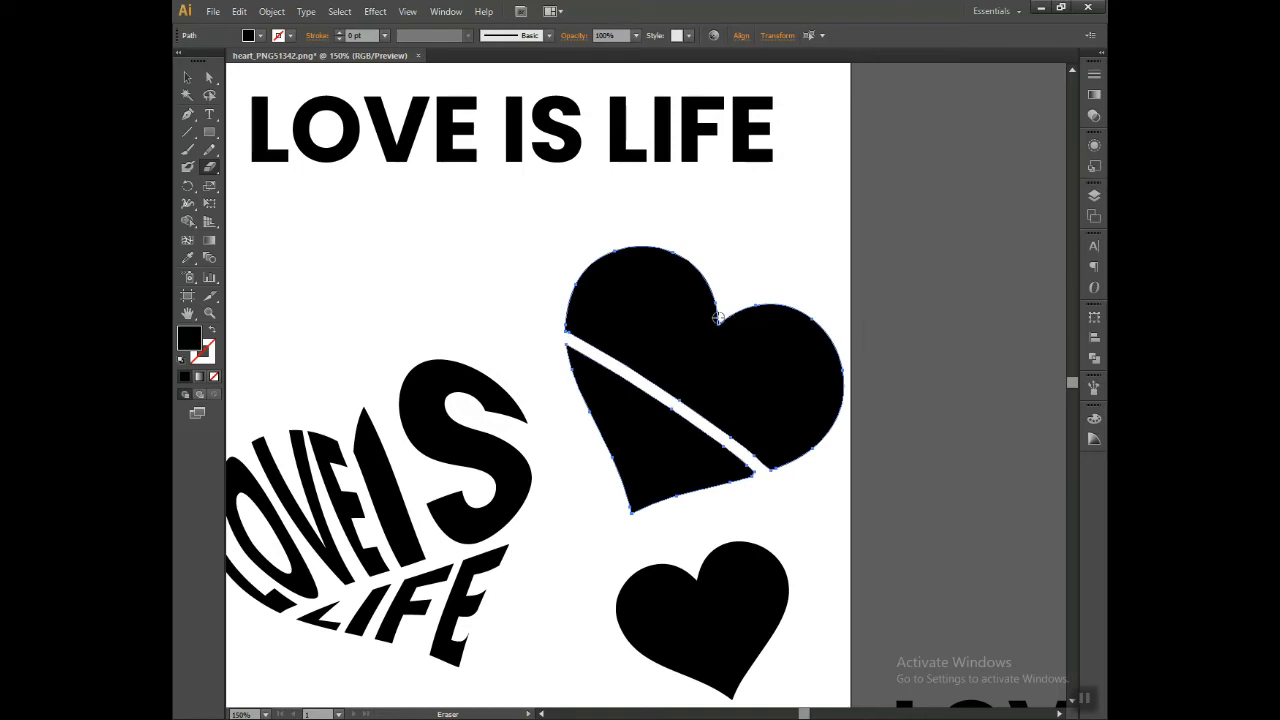
Step: Erase a gap from the upper heart's notch down to the diagonal cut to separate the two lobes, and deselect the pieces
{"action": "left_click_drag", "start_coordinate": [727, 303], "coordinate": [681, 400]}
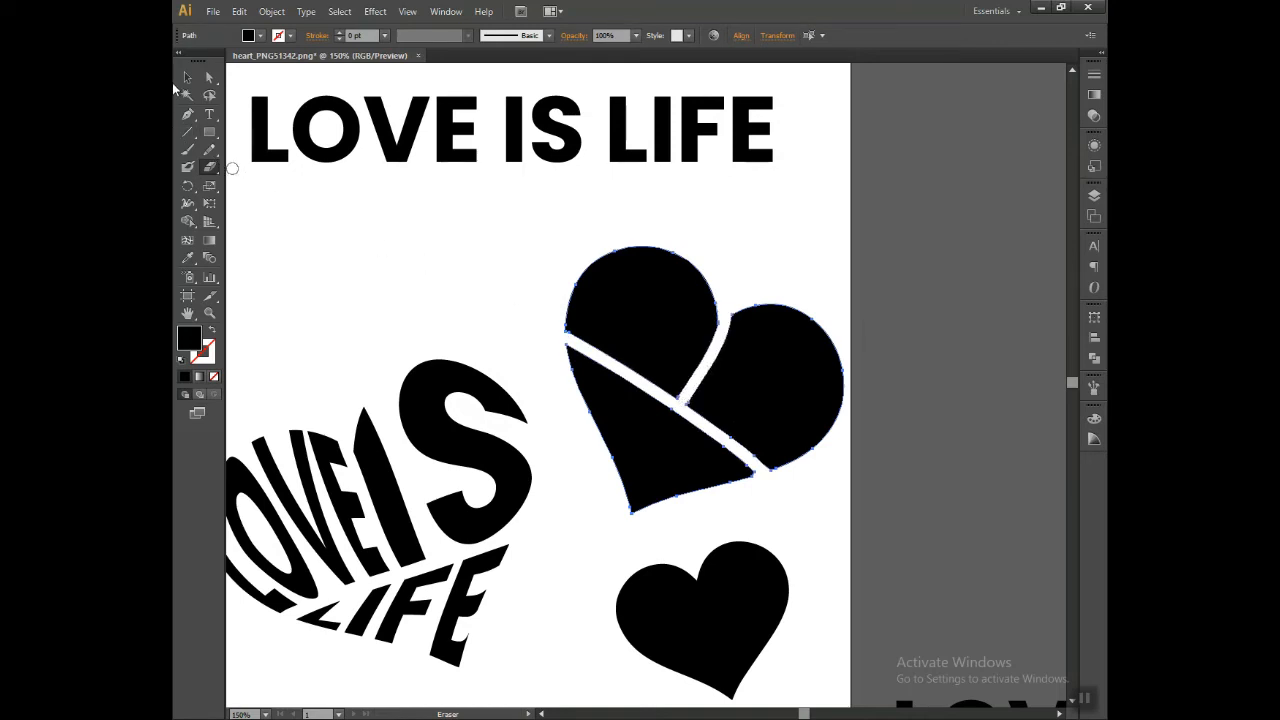
{"action": "left_click", "coordinate": [185, 72]}
{"action": "left_click", "coordinate": [744, 386]}
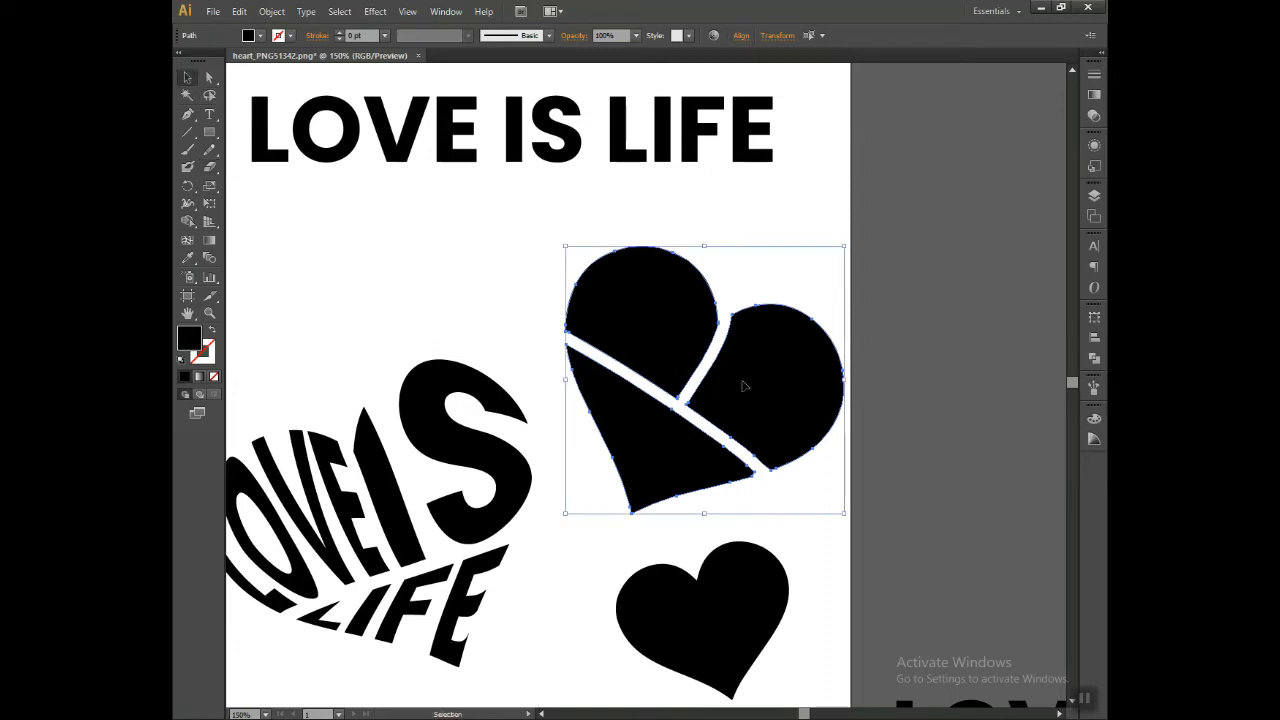
{"action": "right_click", "coordinate": [806, 350]}
{"action": "left_click", "coordinate": [878, 452]}
{"action": "left_click", "coordinate": [818, 352]}
{"action": "left_click", "coordinate": [960, 493]}
Step: Duplicate the separate words LOVE, IS and LIFE from beside the artboard and place the copies next to the cut upper heart
{"action": "left_click_drag", "start_coordinate": [914, 536], "coordinate": [791, 297]}
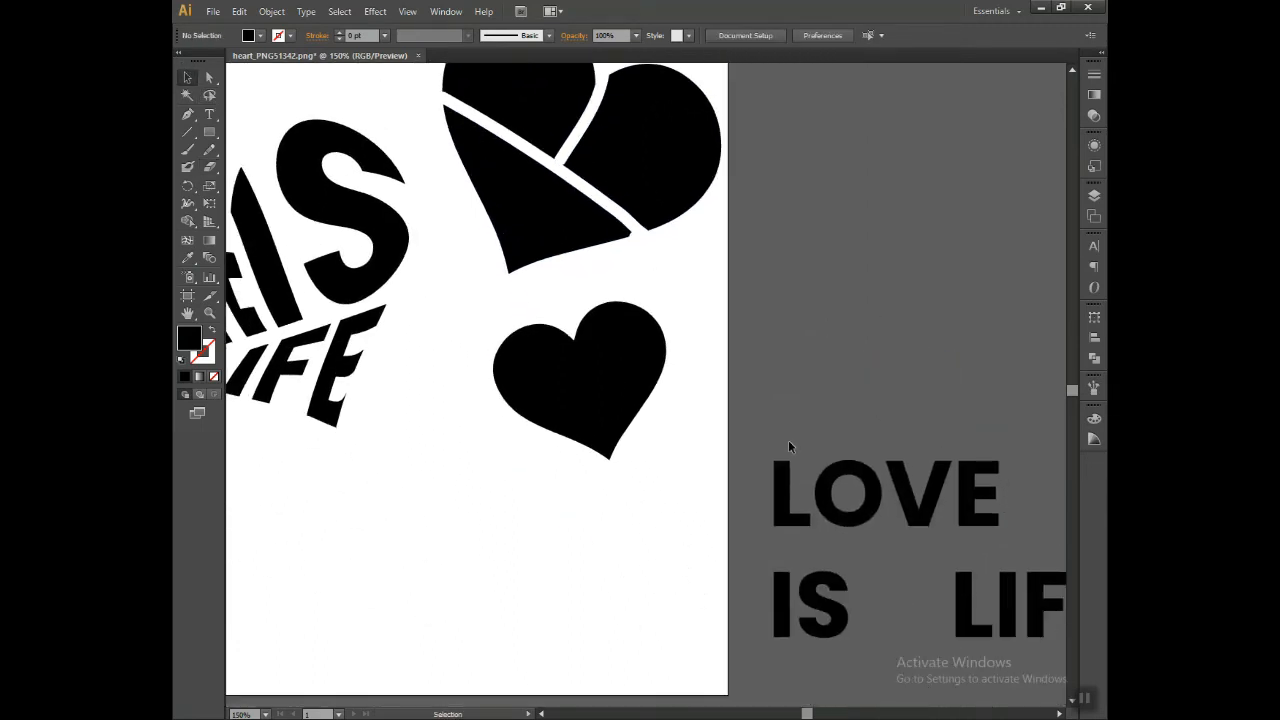
{"action": "left_click", "coordinate": [1001, 630]}
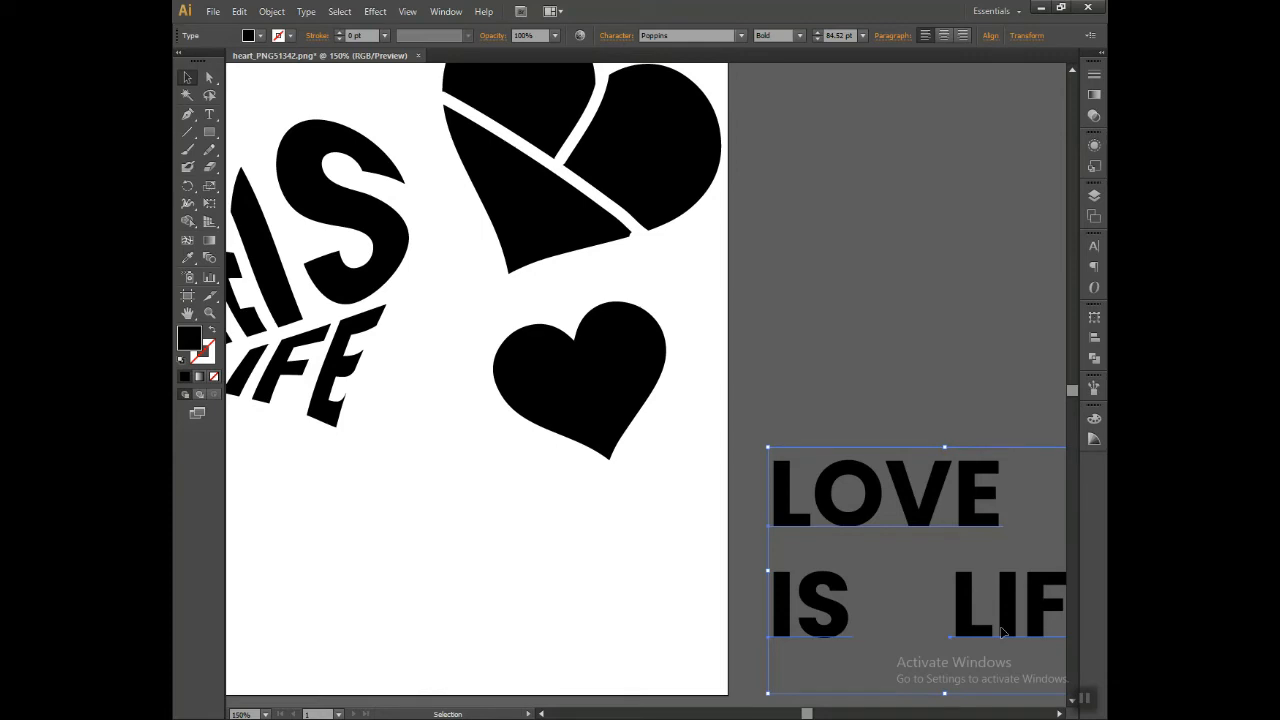
{"action": "left_click_drag", "start_coordinate": [847, 484], "coordinate": [860, 158]}
{"action": "left_click_drag", "start_coordinate": [796, 186], "coordinate": [805, 490]}
{"action": "left_click", "coordinate": [850, 410]}
Step: Position LOVE over the upper heart's left lobe, IS over its right lobe and LIFE over its lower tip
{"action": "left_click_drag", "start_coordinate": [860, 458], "coordinate": [470, 348]}
{"action": "left_click_drag", "start_coordinate": [837, 607], "coordinate": [673, 482]}
{"action": "left_click_drag", "start_coordinate": [1041, 604], "coordinate": [521, 544]}
Step: Send the three words LOVE, IS and LIFE to the back, behind the upper heart's sections
{"action": "left_click", "coordinate": [608, 355], "text": "shift"}
{"action": "left_click", "coordinate": [676, 465], "text": "shift"}
{"action": "right_click", "coordinate": [676, 465]}
{"action": "mouse_move", "coordinate": [735, 594]}
{"action": "left_click", "coordinate": [906, 648]}
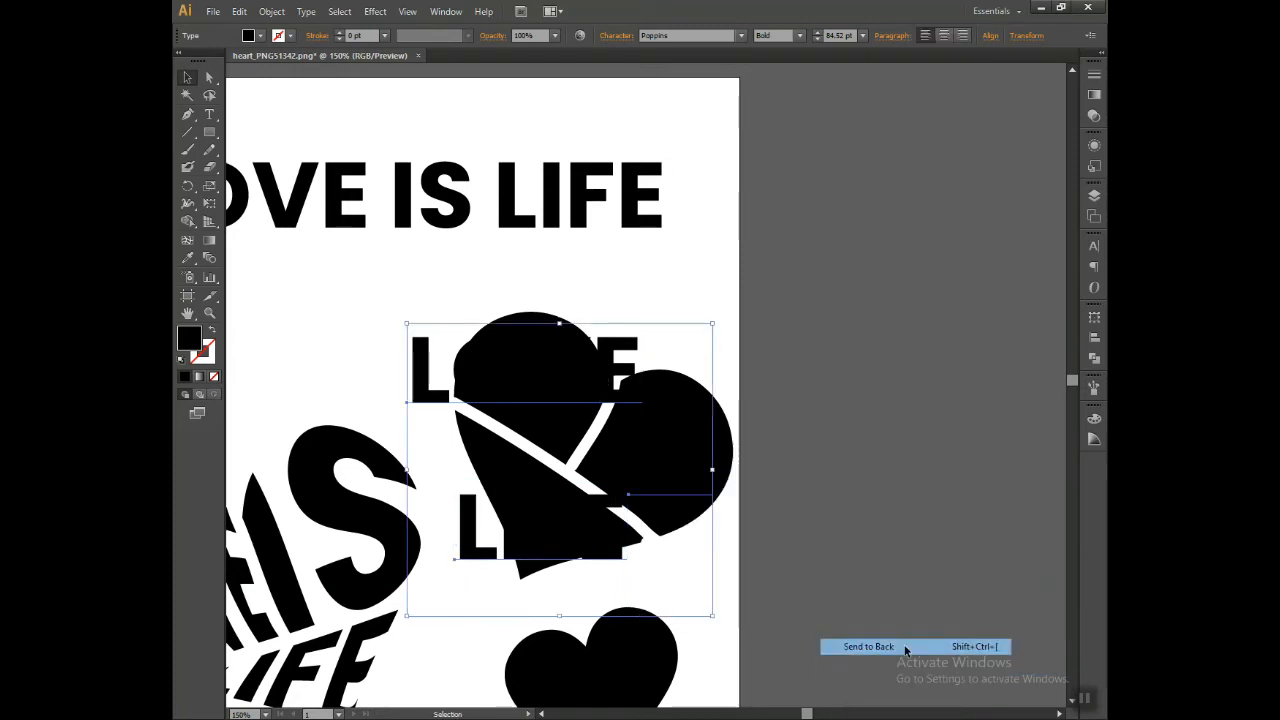
{"action": "left_click", "coordinate": [920, 549]}
Step: Envelope-distort LOVE into the upper heart's left lobe with Make with Top Object
{"action": "left_click", "coordinate": [560, 352]}
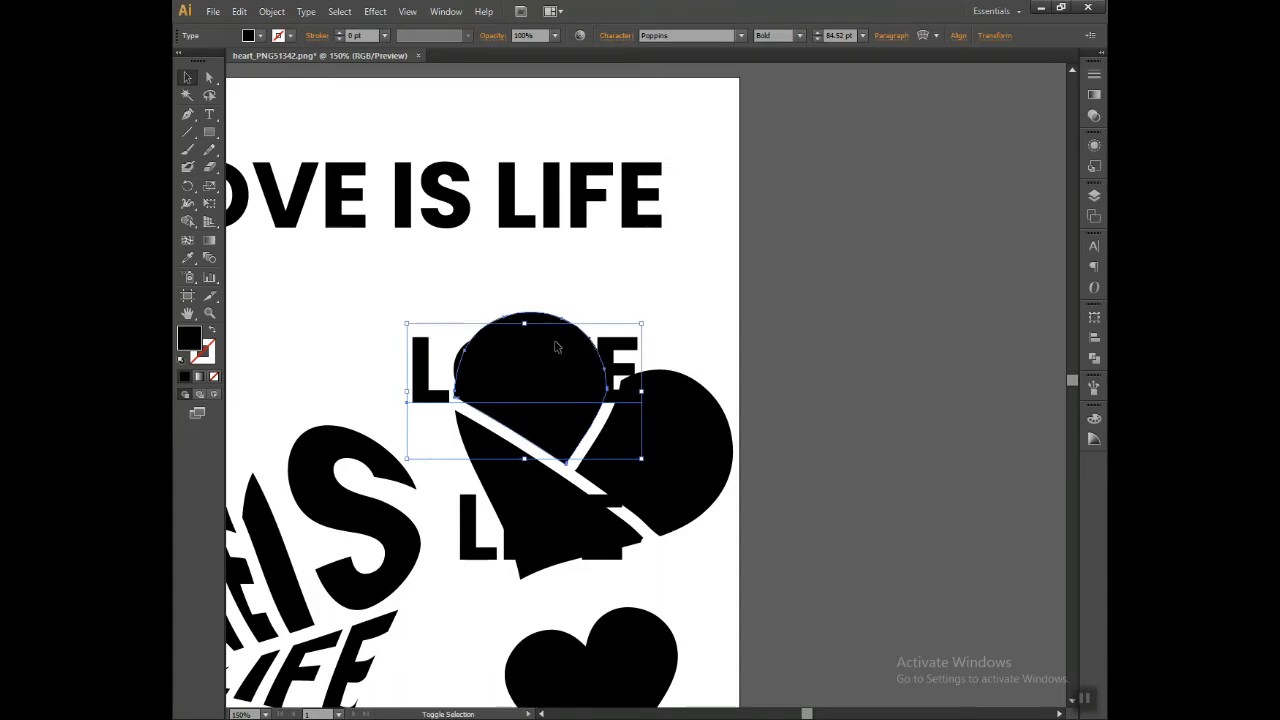
{"action": "left_click", "coordinate": [558, 350], "text": "shift"}
{"action": "left_click", "coordinate": [240, 13]}
{"action": "mouse_move", "coordinate": [272, 11]}
{"action": "mouse_move", "coordinate": [329, 356]}
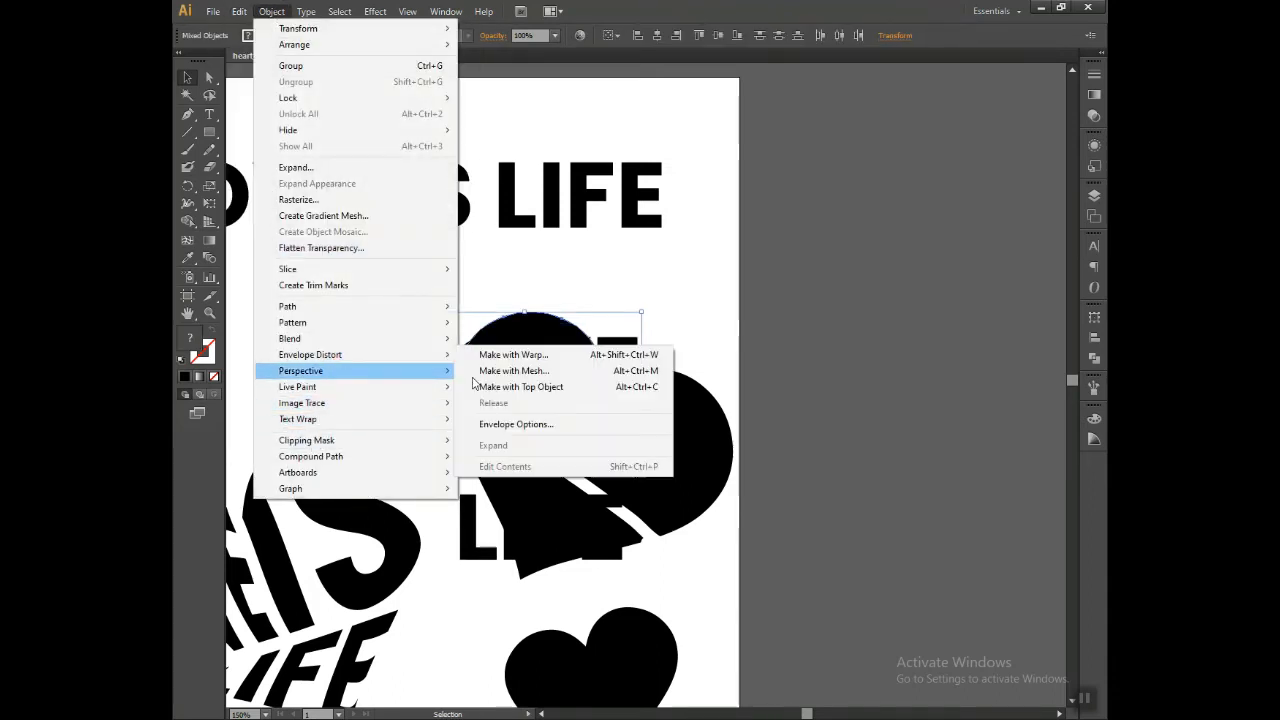
{"action": "left_click", "coordinate": [512, 387]}
Step: Envelope-distort IS into the upper heart's right lobe with Make with Top Object
{"action": "left_click_drag", "start_coordinate": [738, 368], "coordinate": [633, 483]}
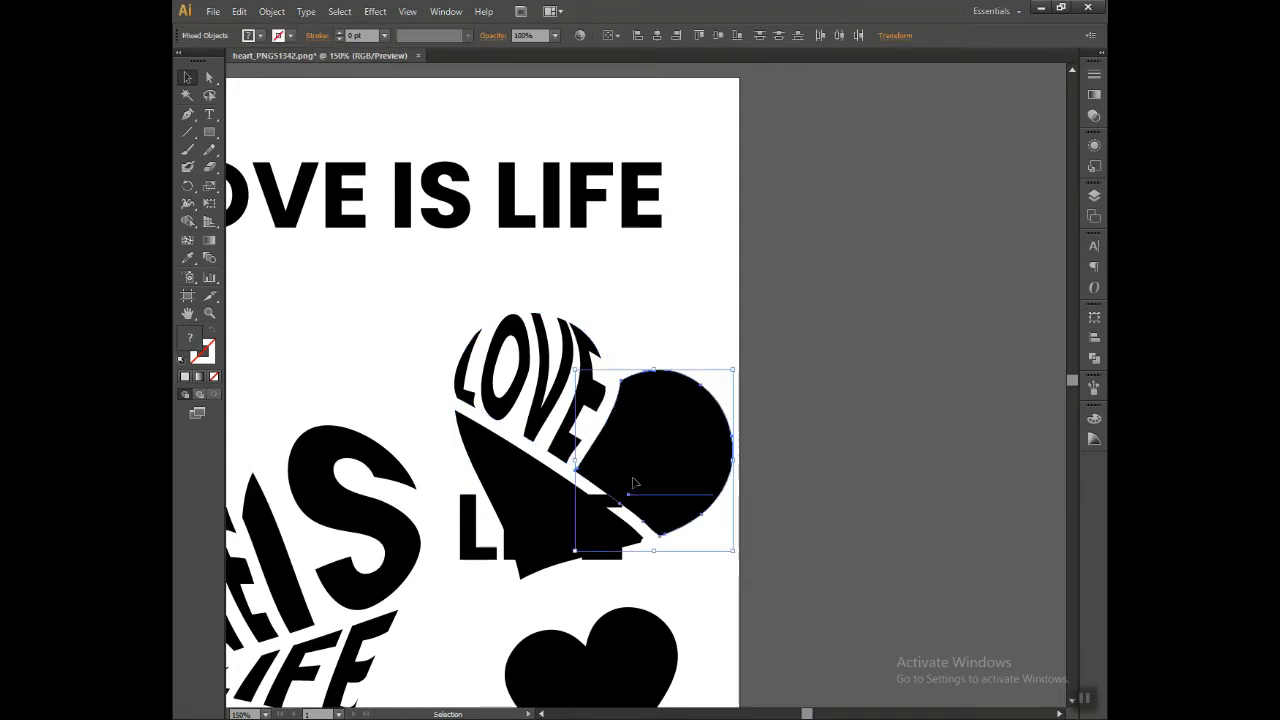
{"action": "left_click", "coordinate": [214, 12]}
{"action": "mouse_move", "coordinate": [272, 11]}
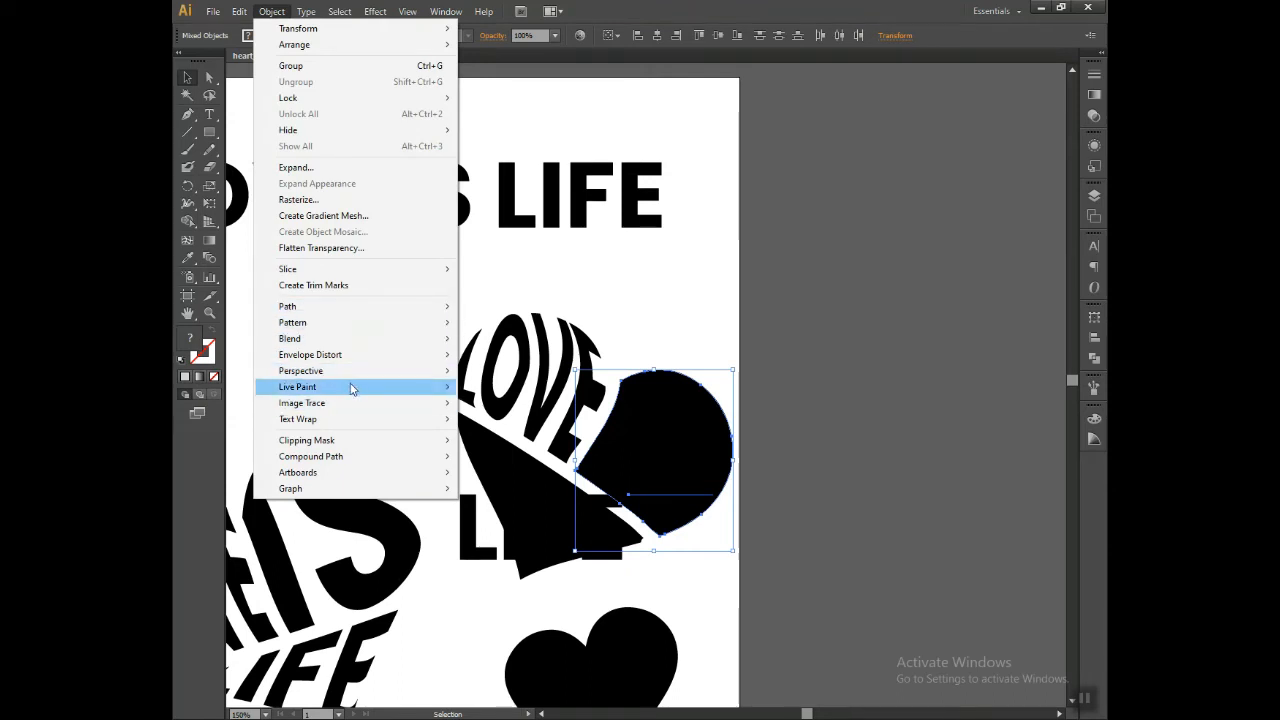
{"action": "mouse_move", "coordinate": [350, 355]}
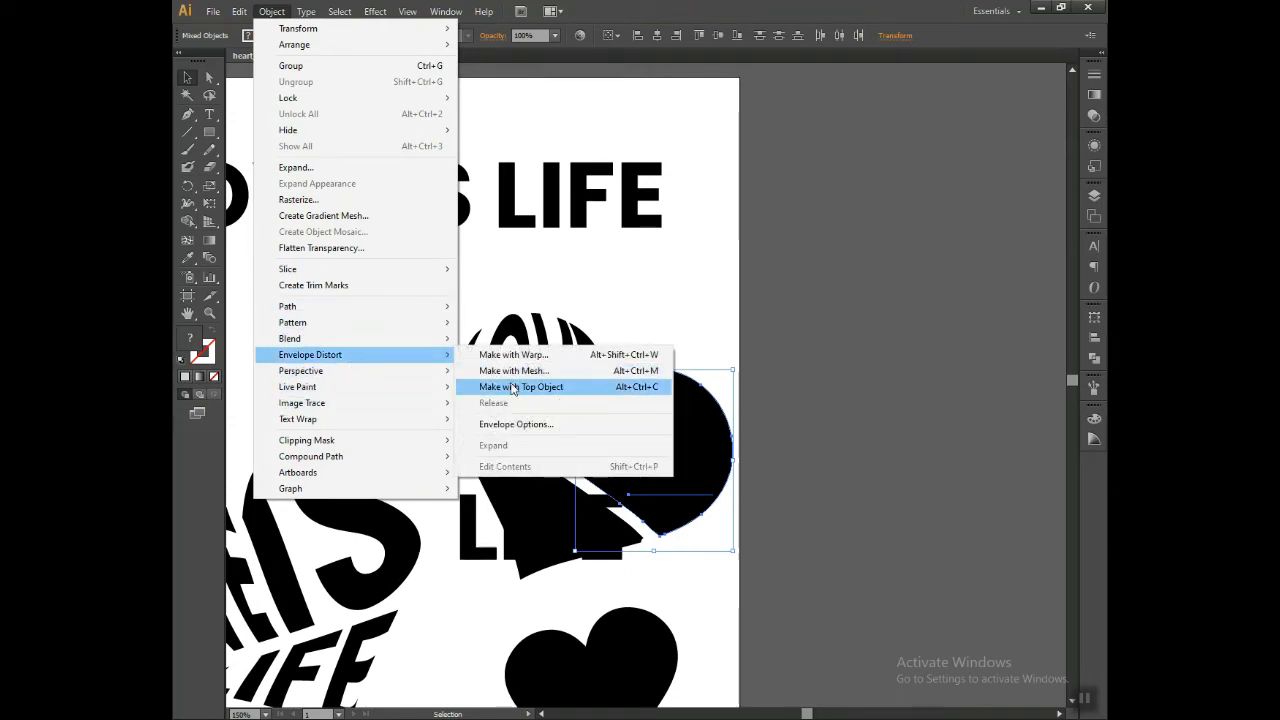
{"action": "left_click", "coordinate": [540, 386]}
Step: Envelope-distort LIFE into the upper heart's lower tip with Make with Top Object and deselect it
{"action": "left_click_drag", "start_coordinate": [549, 592], "coordinate": [508, 546]}
{"action": "key", "text": "ctrl+z"}
{"action": "left_click", "coordinate": [500, 463], "text": "shift"}
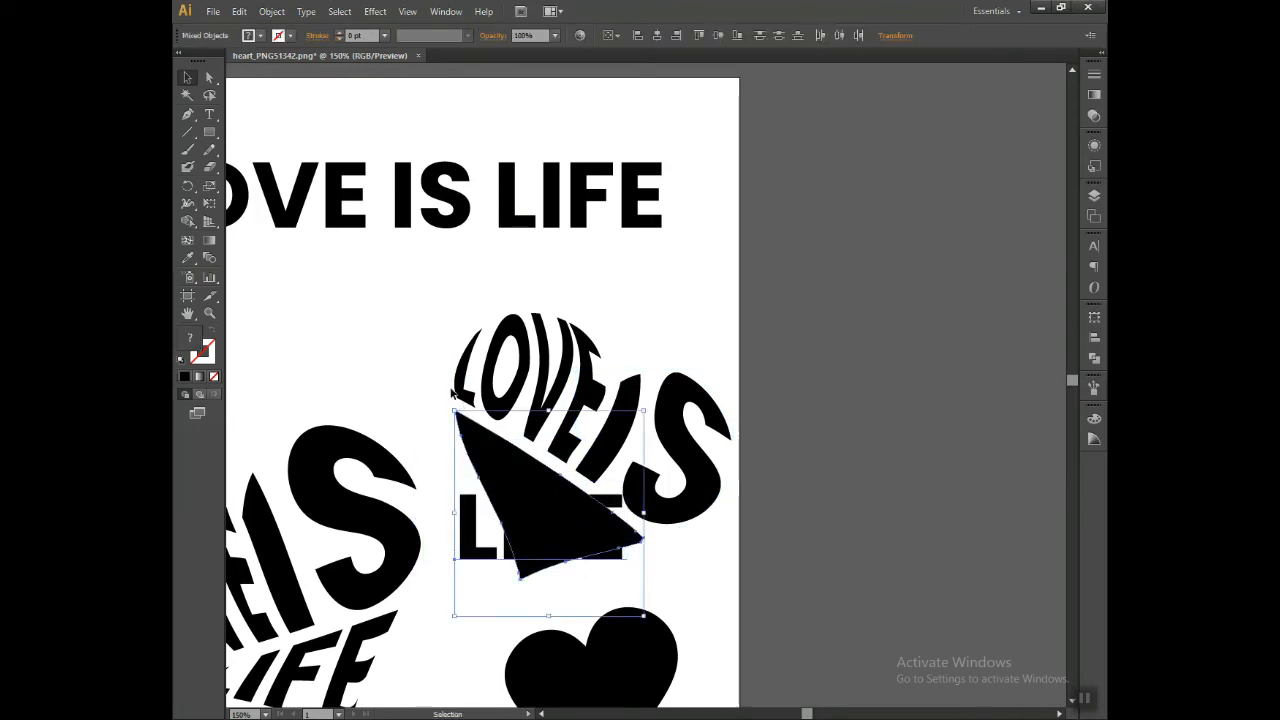
{"action": "left_click", "coordinate": [281, 14]}
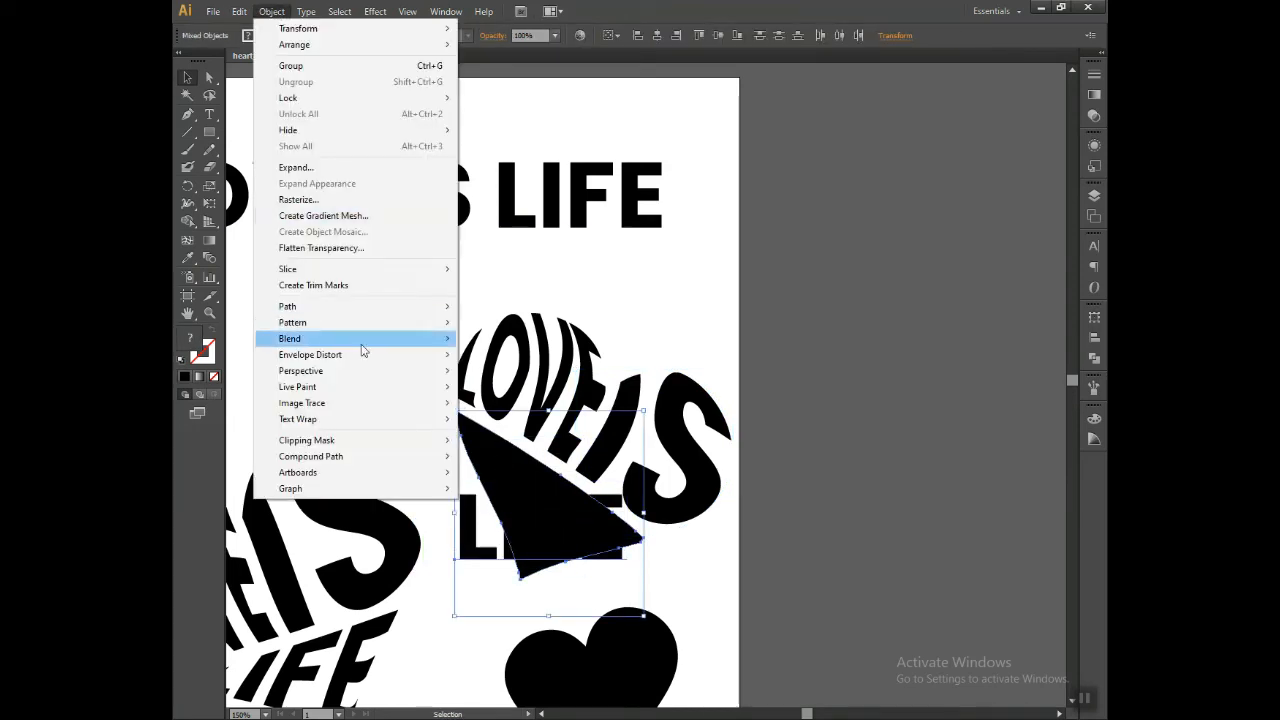
{"action": "mouse_move", "coordinate": [349, 360]}
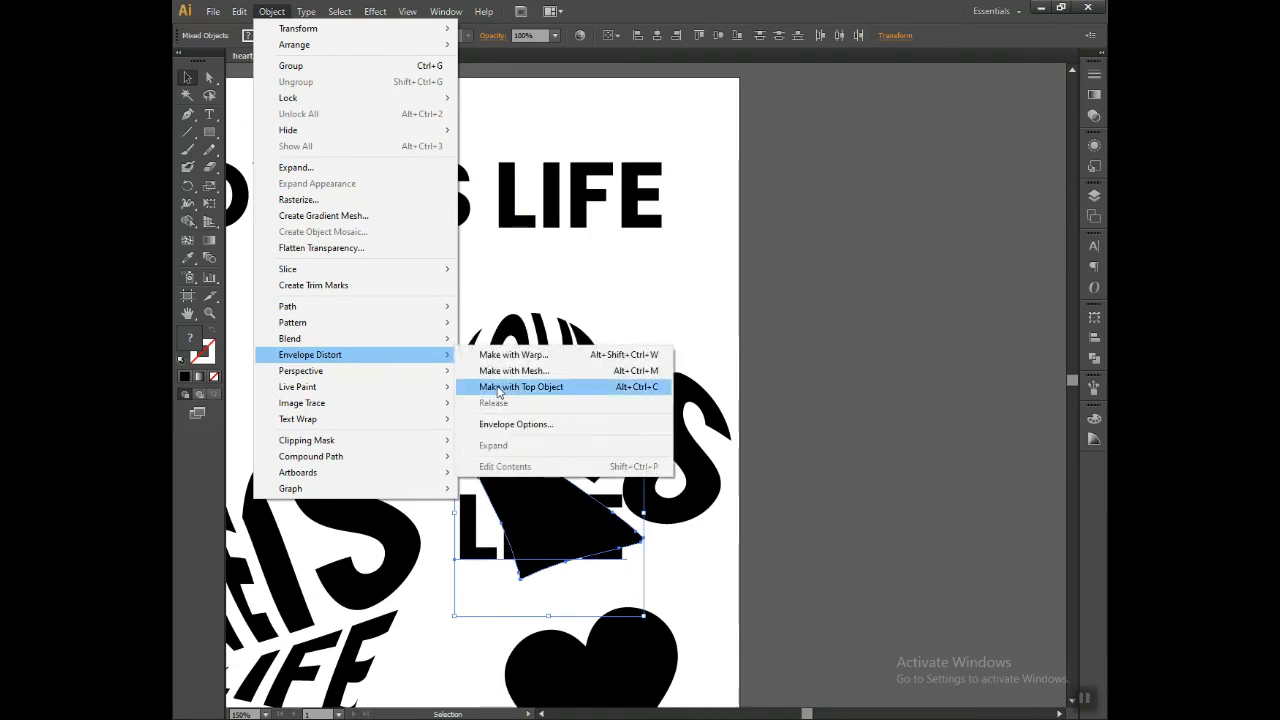
{"action": "left_click", "coordinate": [520, 387]}
{"action": "left_click_drag", "start_coordinate": [736, 582], "coordinate": [937, 446]}
{"action": "left_click", "coordinate": [943, 481]}
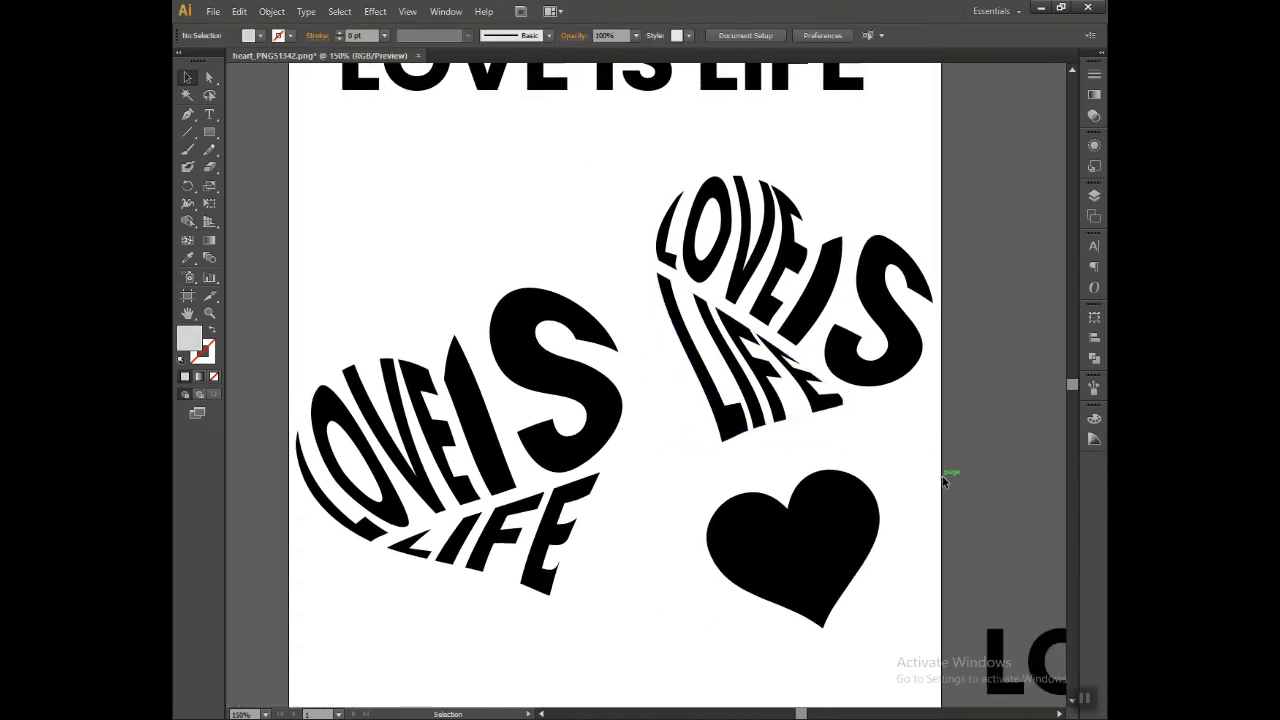
{"action": "key", "text": "ctrl+minus"}
{"action": "key", "text": "ctrl+plus"}
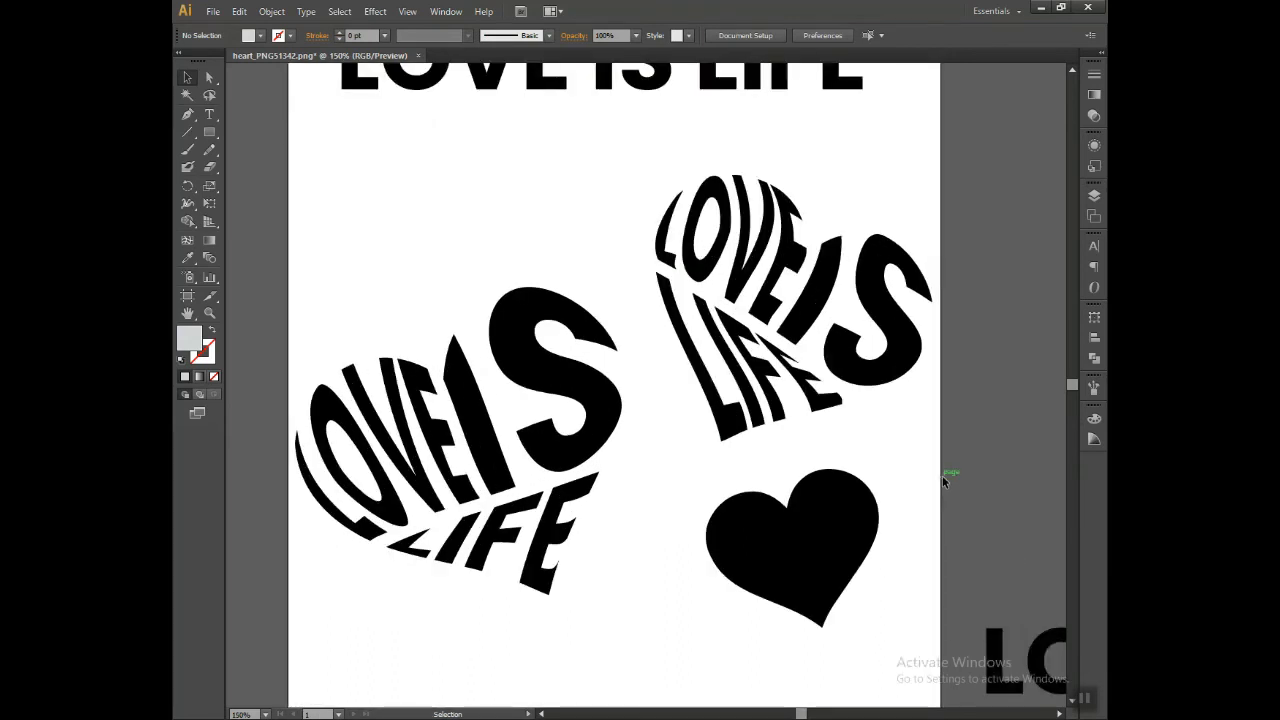
Step: Scale the remaining LOVE, IS and LIFE words down to about 48 pt and move them just below the small heart
{"action": "left_click_drag", "start_coordinate": [881, 453], "coordinate": [782, 375]}
{"action": "left_click_drag", "start_coordinate": [838, 505], "coordinate": [727, 387]}
{"action": "left_click_drag", "start_coordinate": [815, 430], "coordinate": [734, 395]}
{"action": "left_click", "coordinate": [506, 323]}
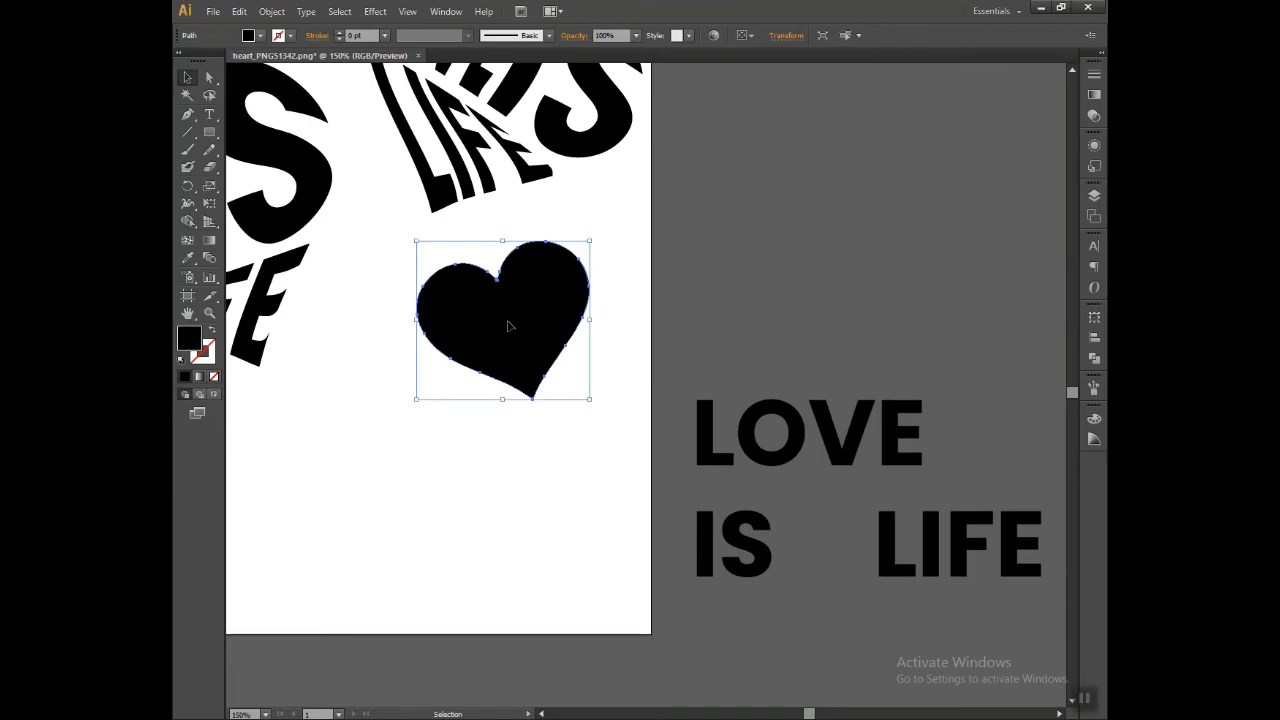
{"action": "left_click_drag", "start_coordinate": [920, 603], "coordinate": [965, 578]}
{"action": "left_click_drag", "start_coordinate": [858, 472], "coordinate": [652, 462]}
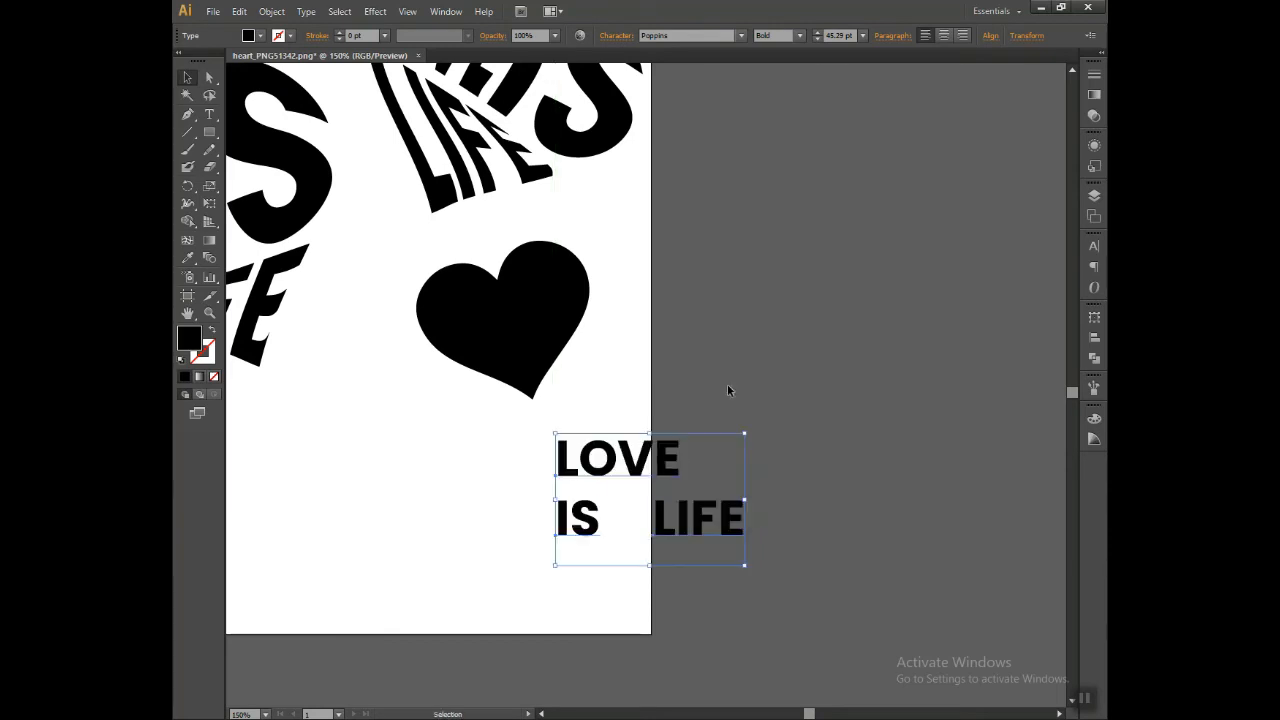
{"action": "left_click", "coordinate": [729, 391]}
Step: Erase a slanted strip across the small heart with the Eraser tool, separating its lower tip from the two lobes
{"action": "left_click_drag", "start_coordinate": [714, 369], "coordinate": [937, 471]}
{"action": "left_click", "coordinate": [764, 421]}
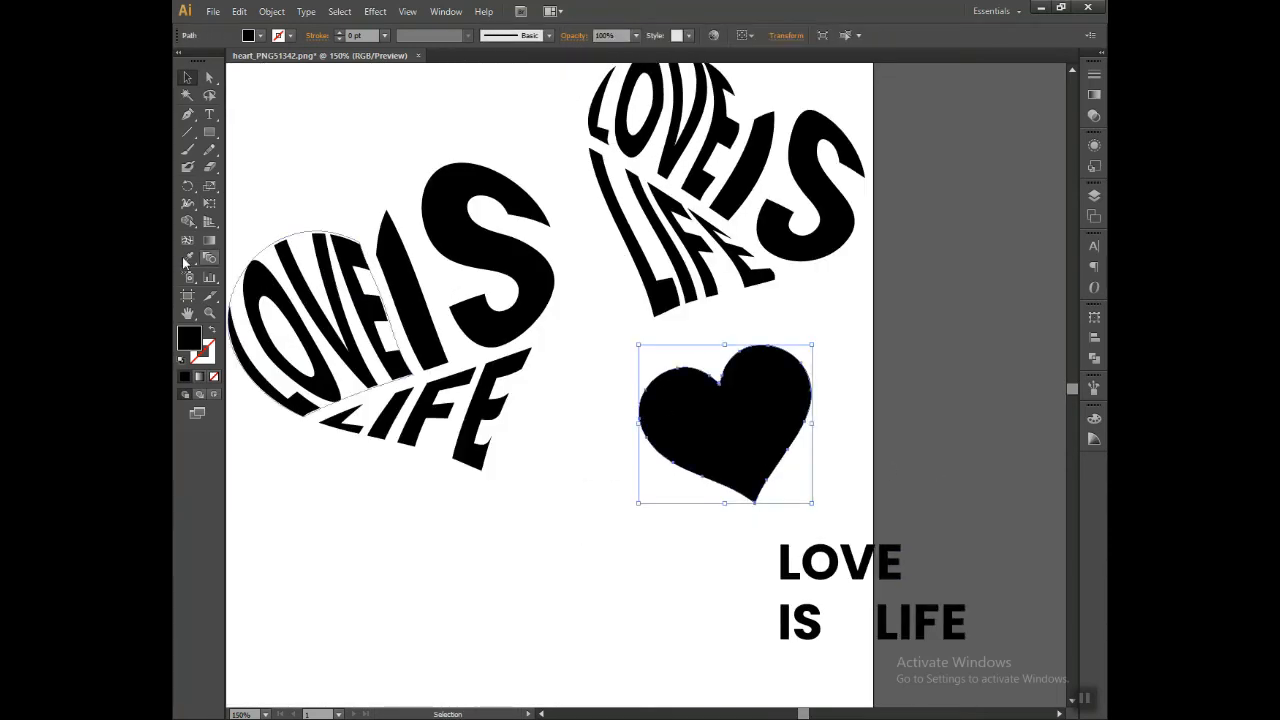
{"action": "left_click", "coordinate": [209, 167]}
{"action": "left_click_drag", "start_coordinate": [649, 457], "coordinate": [843, 414]}
{"action": "key", "text": "ctrl+z"}
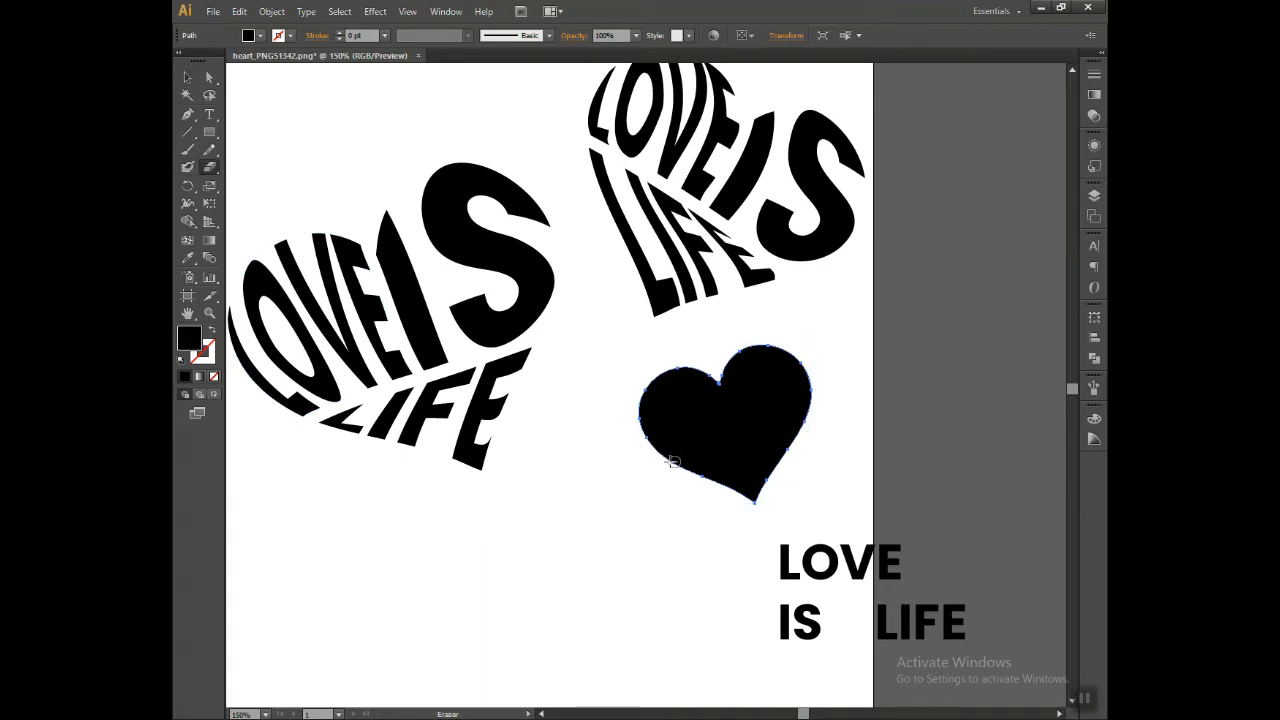
{"action": "left_click_drag", "start_coordinate": [651, 457], "coordinate": [826, 414]}
{"action": "key", "text": "ctrl+z"}
{"action": "left_click_drag", "start_coordinate": [654, 453], "coordinate": [709, 440]}
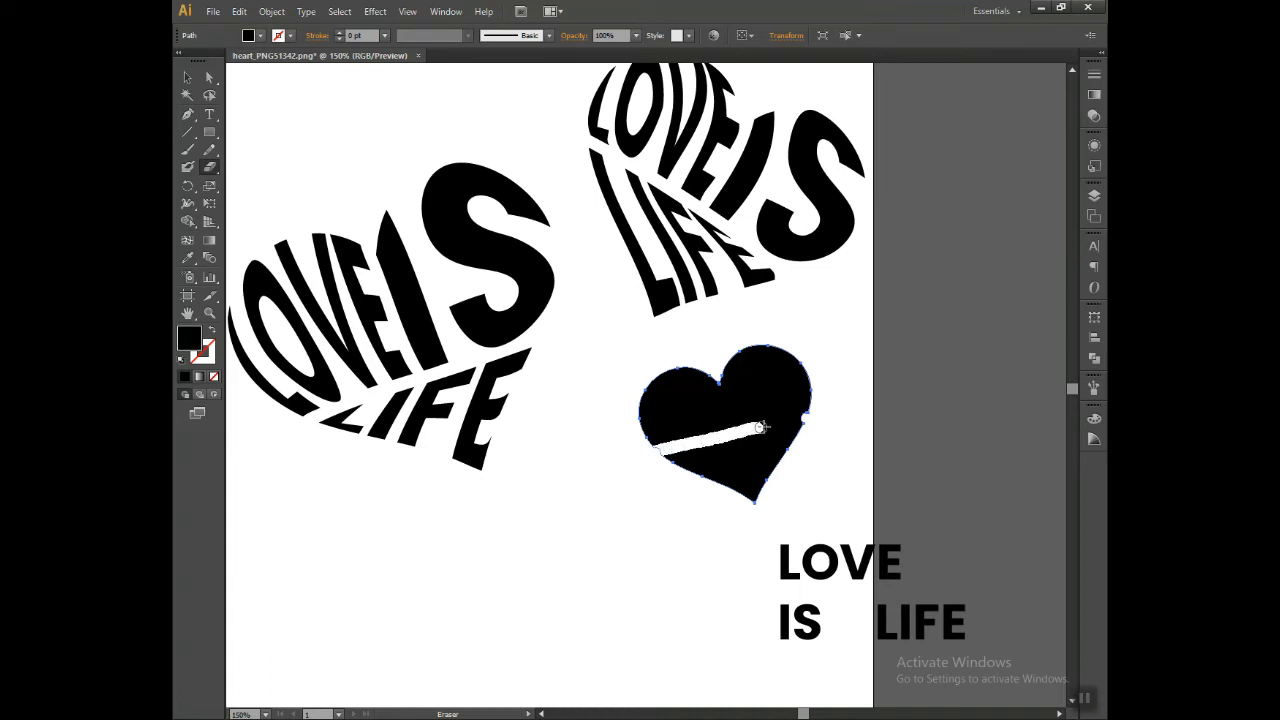
{"action": "left_click_drag", "start_coordinate": [816, 415], "coordinate": [816, 416]}
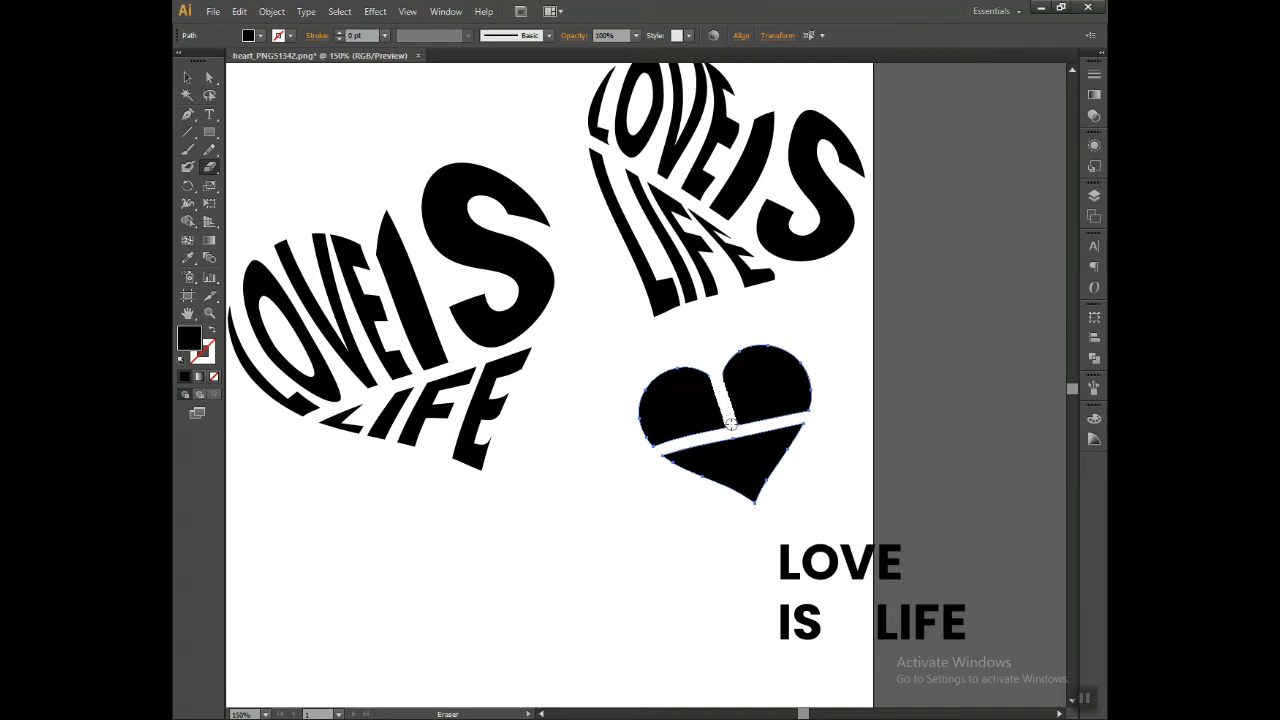
Step: Erase a gap from the small heart's notch down to the slanted cut to separate the left and right lobes
{"action": "left_click_drag", "start_coordinate": [731, 424], "coordinate": [728, 425]}
{"action": "left_click", "coordinate": [187, 77]}
{"action": "left_click", "coordinate": [913, 447]}
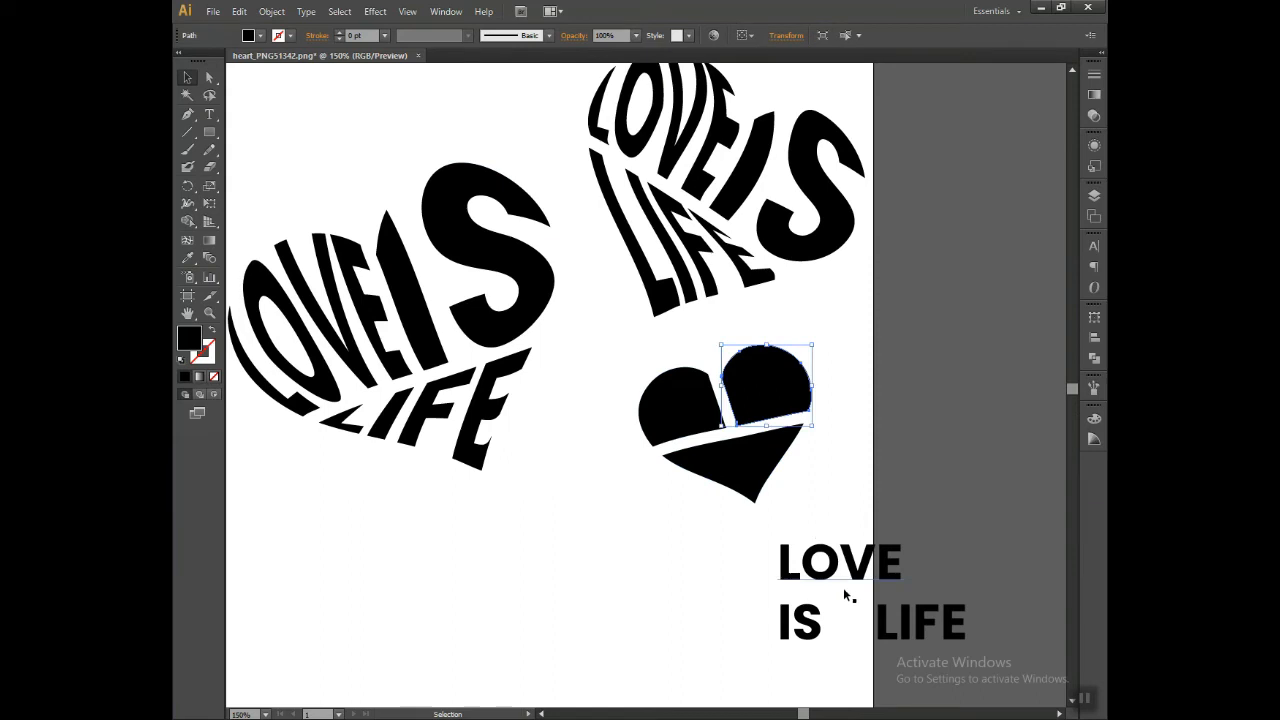
Step: Scale the words LOVE, IS and LIFE down together to about 31 pt to suit the small heart's sections
{"action": "left_click_drag", "start_coordinate": [829, 576], "coordinate": [663, 397]}
{"action": "key", "text": "ctrl+z"}
{"action": "left_click", "coordinate": [846, 625], "text": "shift"}
{"action": "left_click_drag", "start_coordinate": [964, 540], "coordinate": [937, 553]}
{"action": "left_click", "coordinate": [937, 525]}
Step: Position LOVE over the small heart's left lobe, LIFE over its lower tip and IS over its right lobe
{"action": "left_click_drag", "start_coordinate": [857, 578], "coordinate": [684, 418]}
{"action": "left_click_drag", "start_coordinate": [883, 618], "coordinate": [745, 470]}
{"action": "left_click_drag", "start_coordinate": [822, 618], "coordinate": [770, 386]}
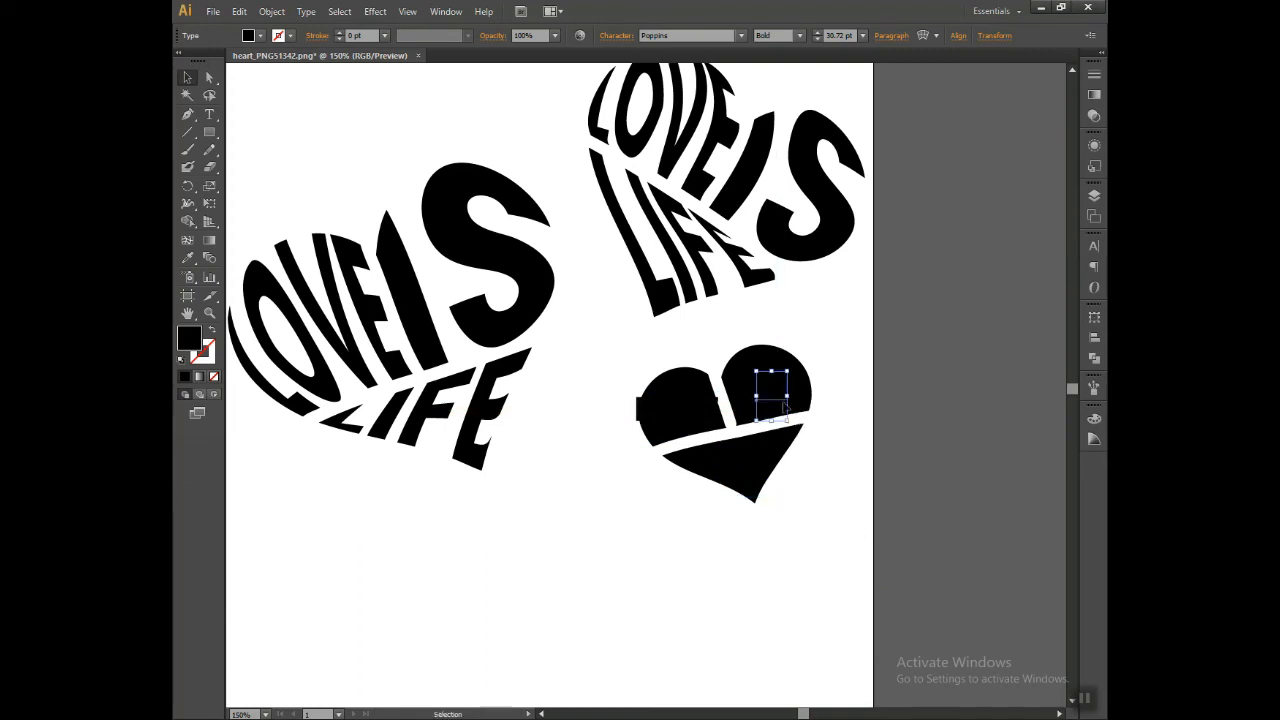
Step: Send the three words LOVE, IS and LIFE to the back, behind the small heart's sections
{"action": "left_click", "coordinate": [742, 480], "text": "shift"}
{"action": "left_click", "coordinate": [670, 410], "text": "shift"}
{"action": "right_click", "coordinate": [668, 405]}
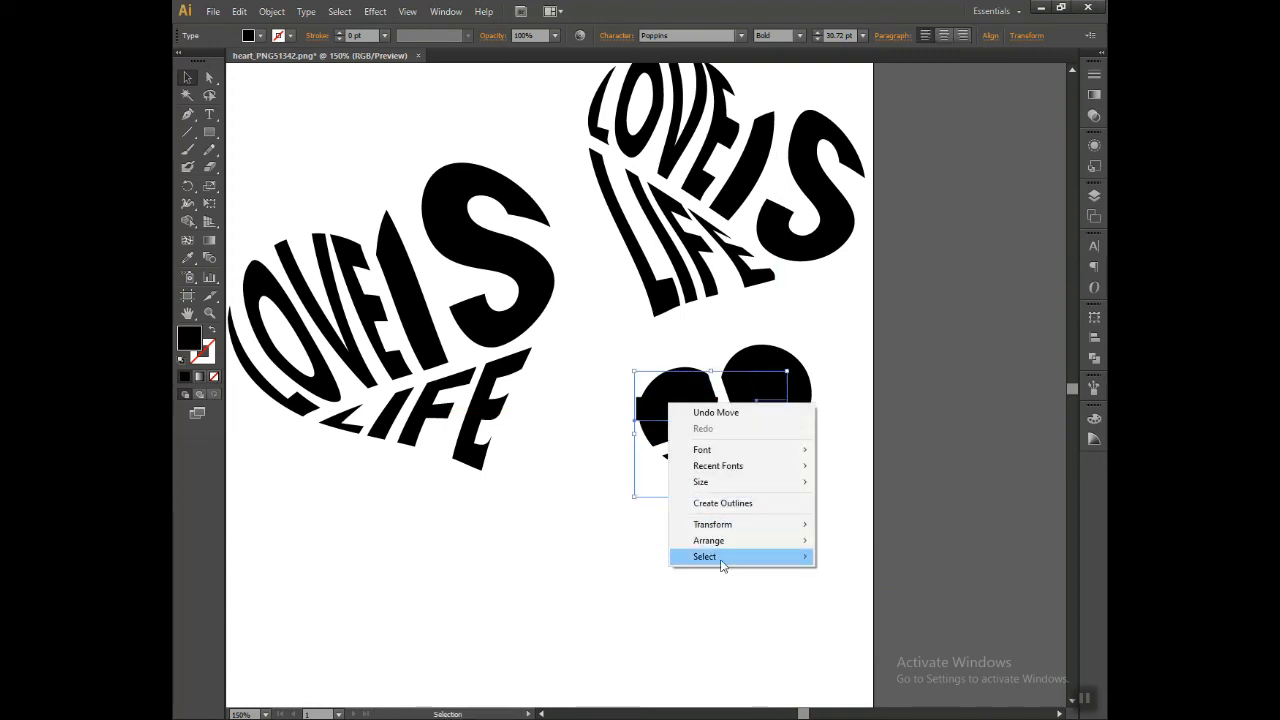
{"action": "mouse_move", "coordinate": [750, 540]}
{"action": "left_click", "coordinate": [886, 552]}
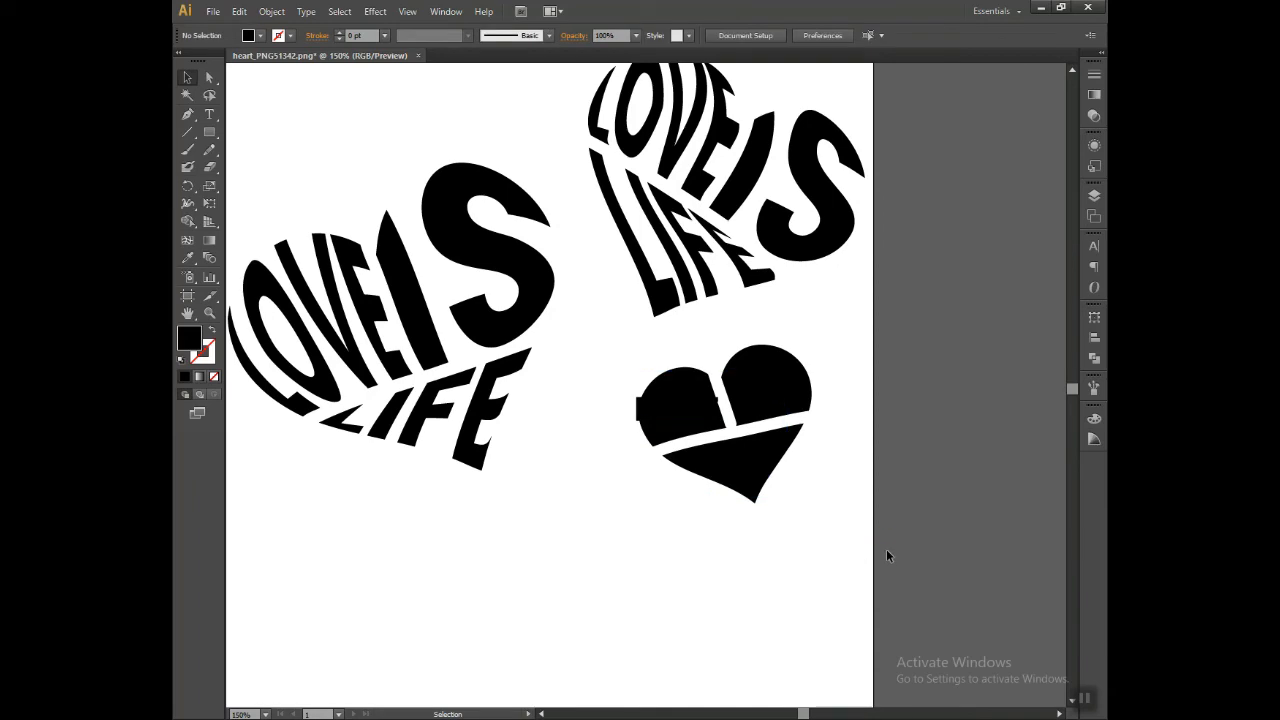
Step: Envelope-distort LOVE into the small heart's left lobe with Make with Top Object
{"action": "left_click_drag", "start_coordinate": [676, 421], "coordinate": [678, 423]}
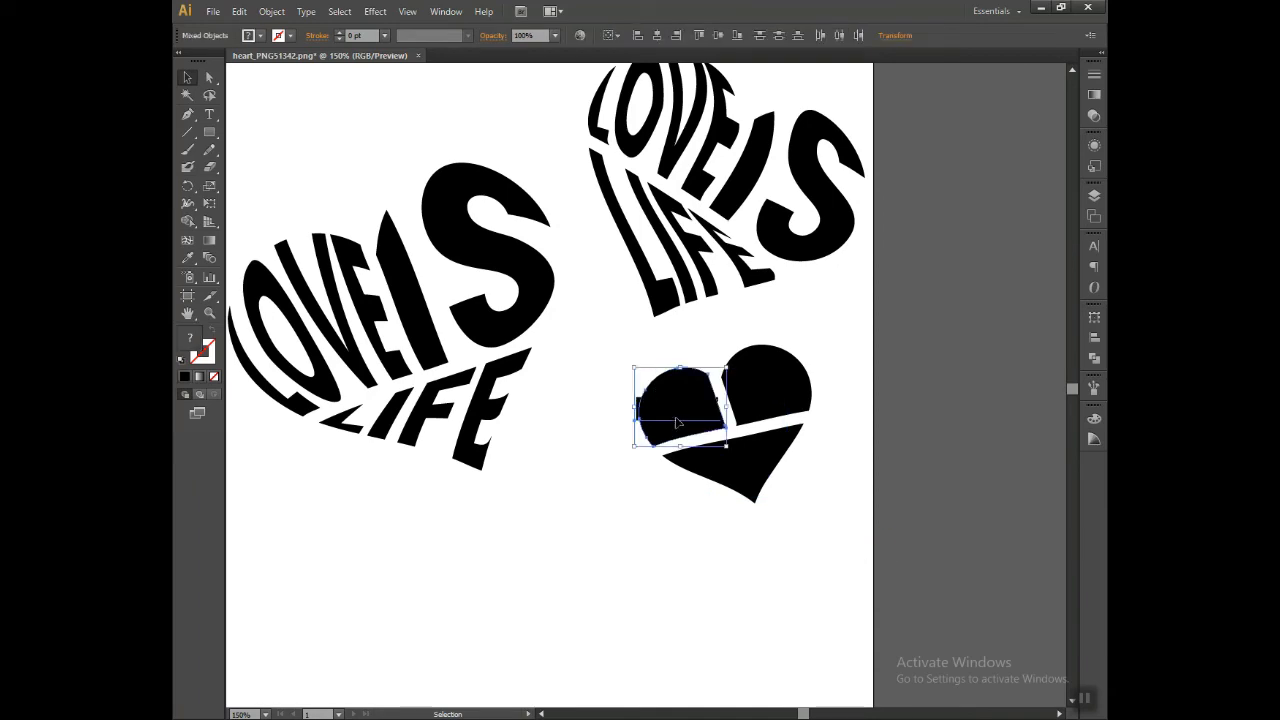
{"action": "left_click", "coordinate": [240, 12]}
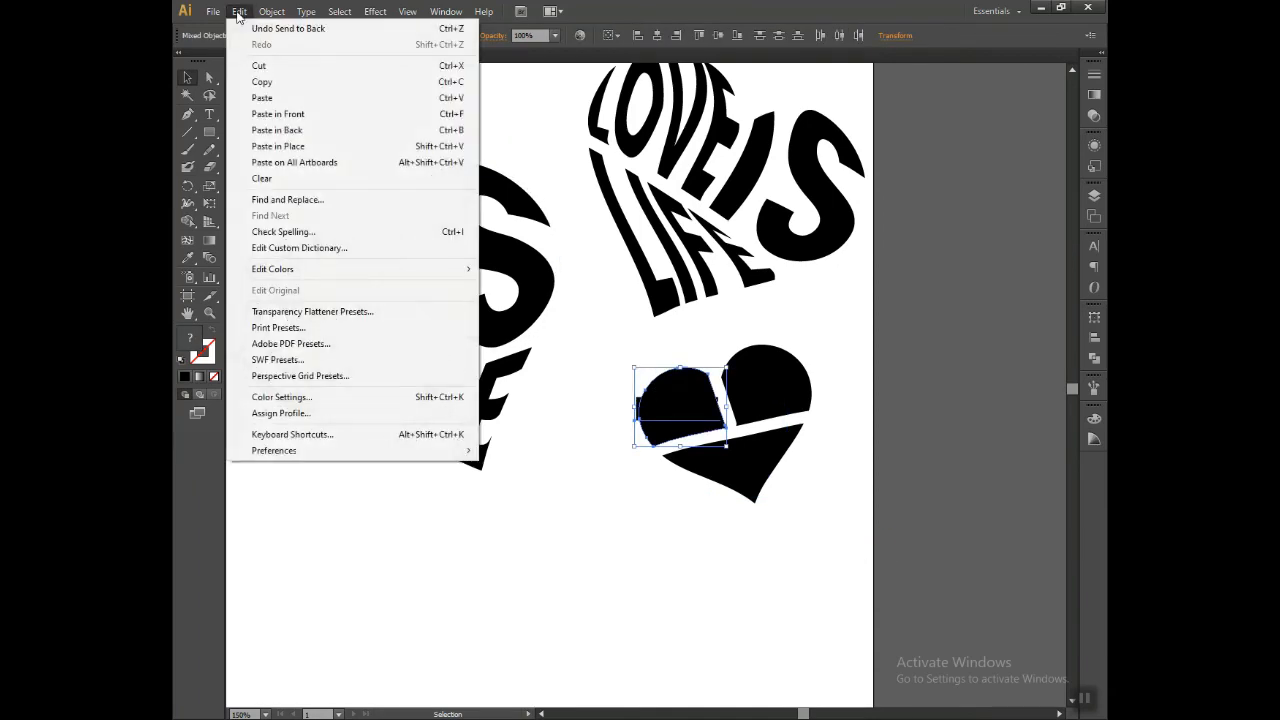
{"action": "mouse_move", "coordinate": [268, 14]}
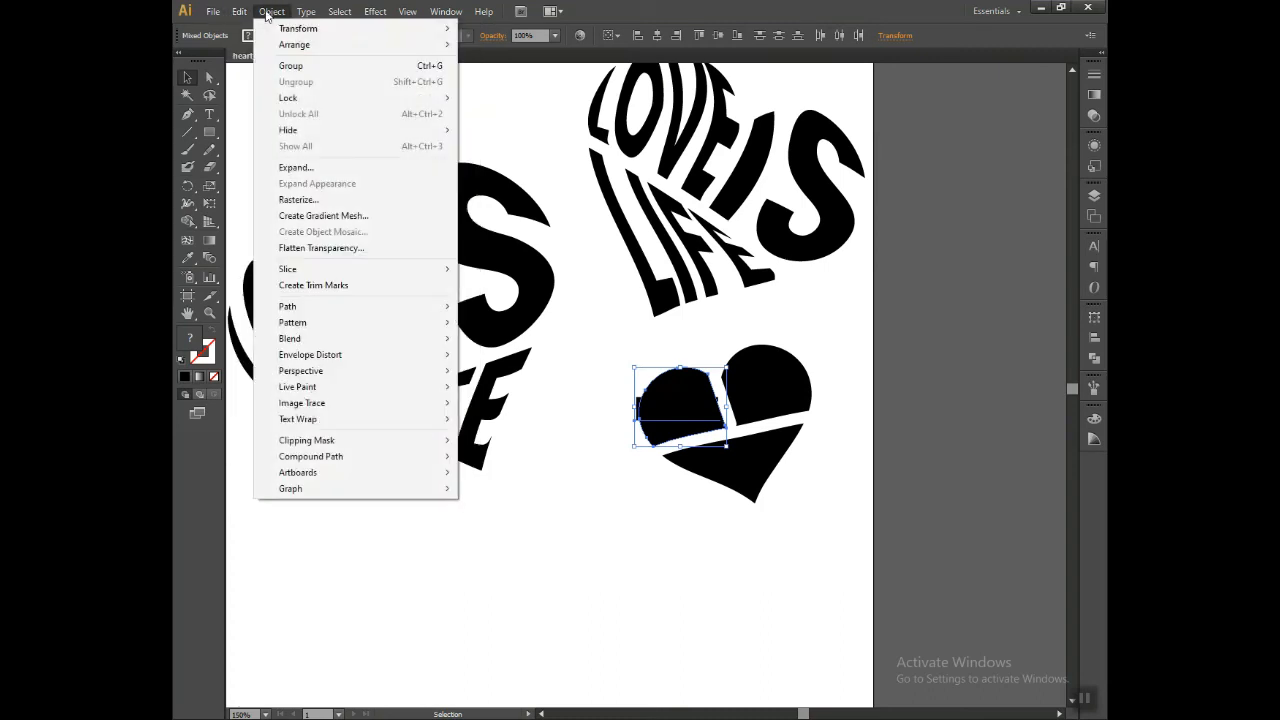
{"action": "mouse_move", "coordinate": [410, 356]}
{"action": "left_click", "coordinate": [512, 386]}
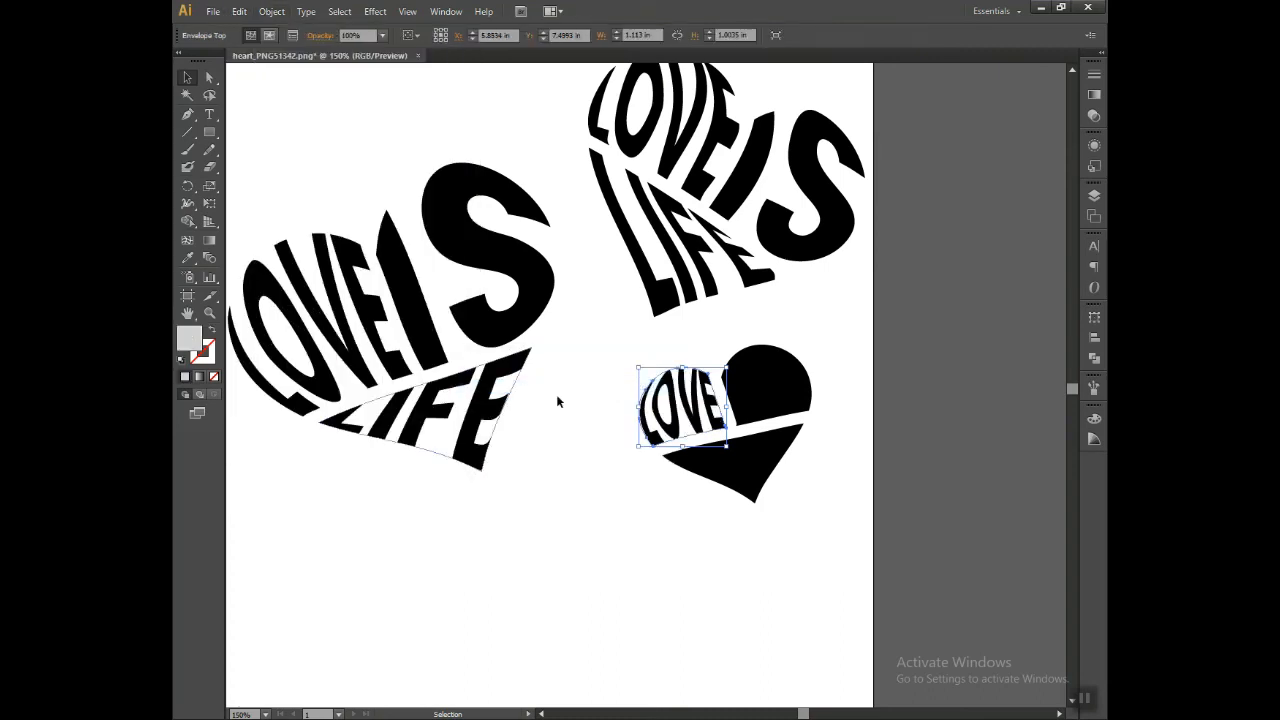
Step: Envelope-distort IS into the small heart's right lobe with Make with Top Object
{"action": "left_click", "coordinate": [743, 401]}
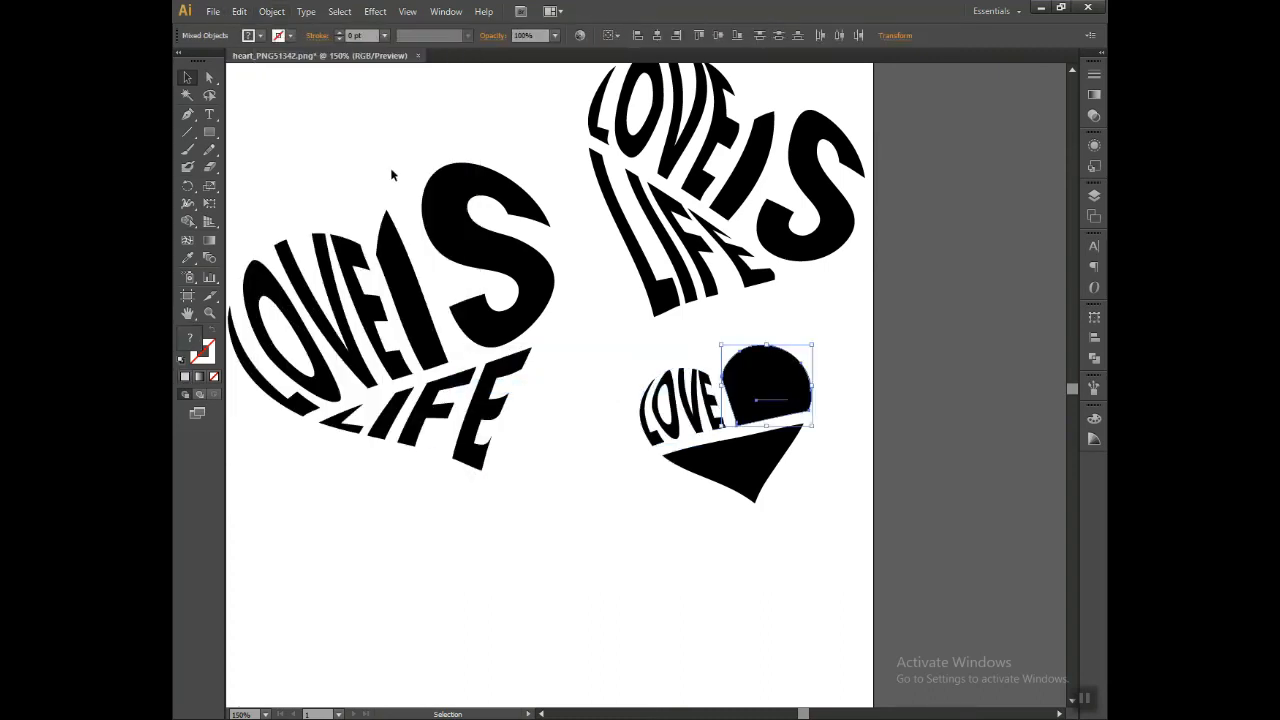
{"action": "left_click", "coordinate": [272, 14]}
{"action": "mouse_move", "coordinate": [380, 354]}
{"action": "left_click", "coordinate": [576, 389]}
Step: Envelope-distort LIFE into the small heart's lower tip with Make with Top Object
{"action": "left_click_drag", "start_coordinate": [787, 513], "coordinate": [731, 463]}
{"action": "left_click", "coordinate": [272, 11]}
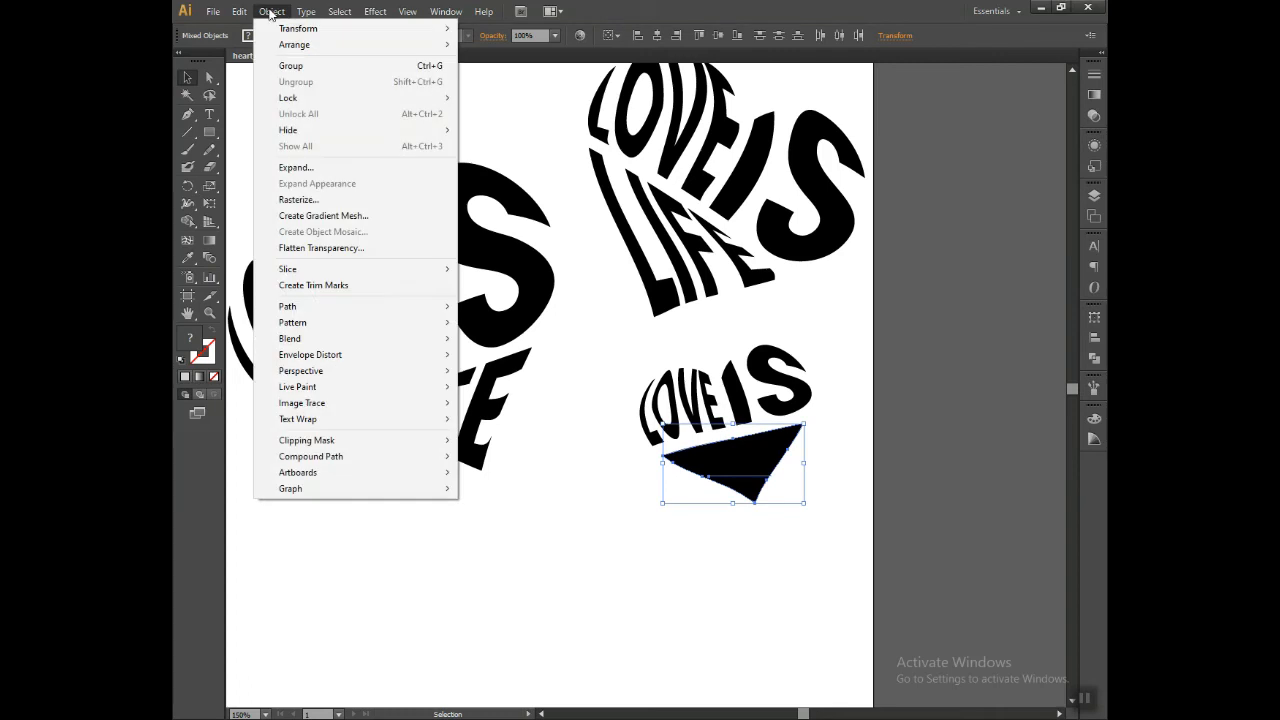
{"action": "mouse_move", "coordinate": [380, 355]}
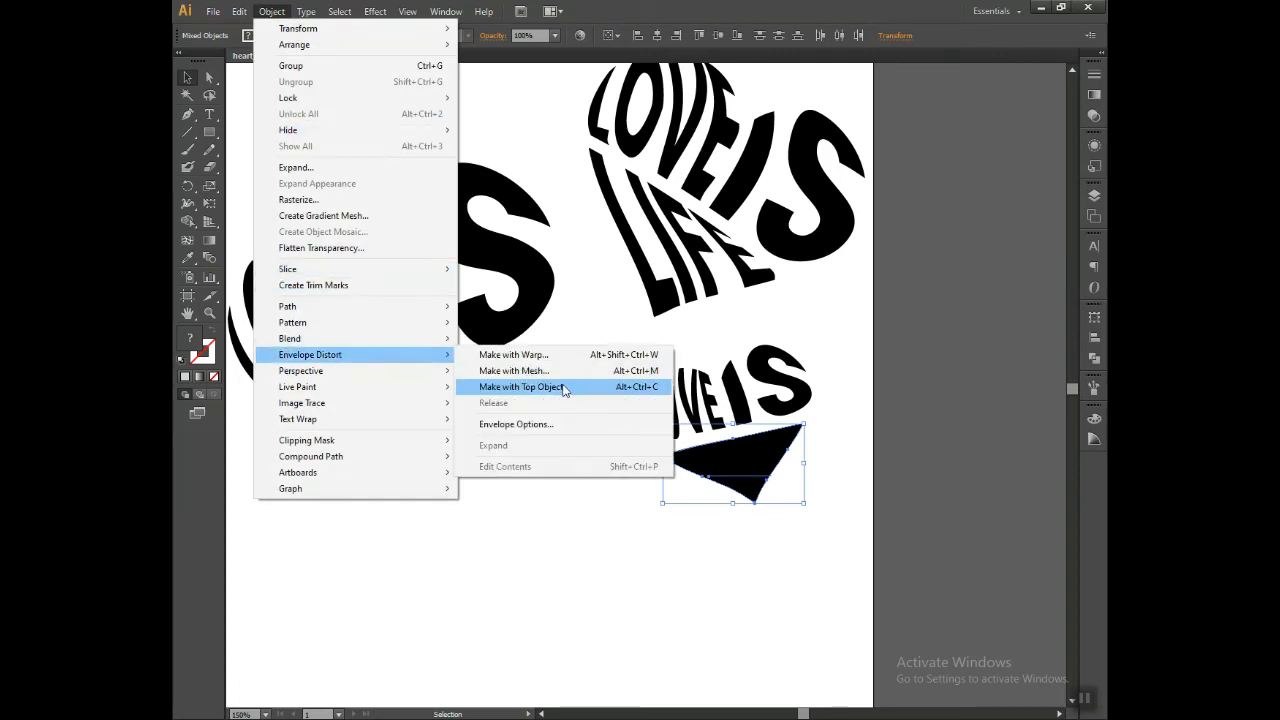
{"action": "left_click", "coordinate": [563, 389]}
{"action": "left_click", "coordinate": [696, 583]}
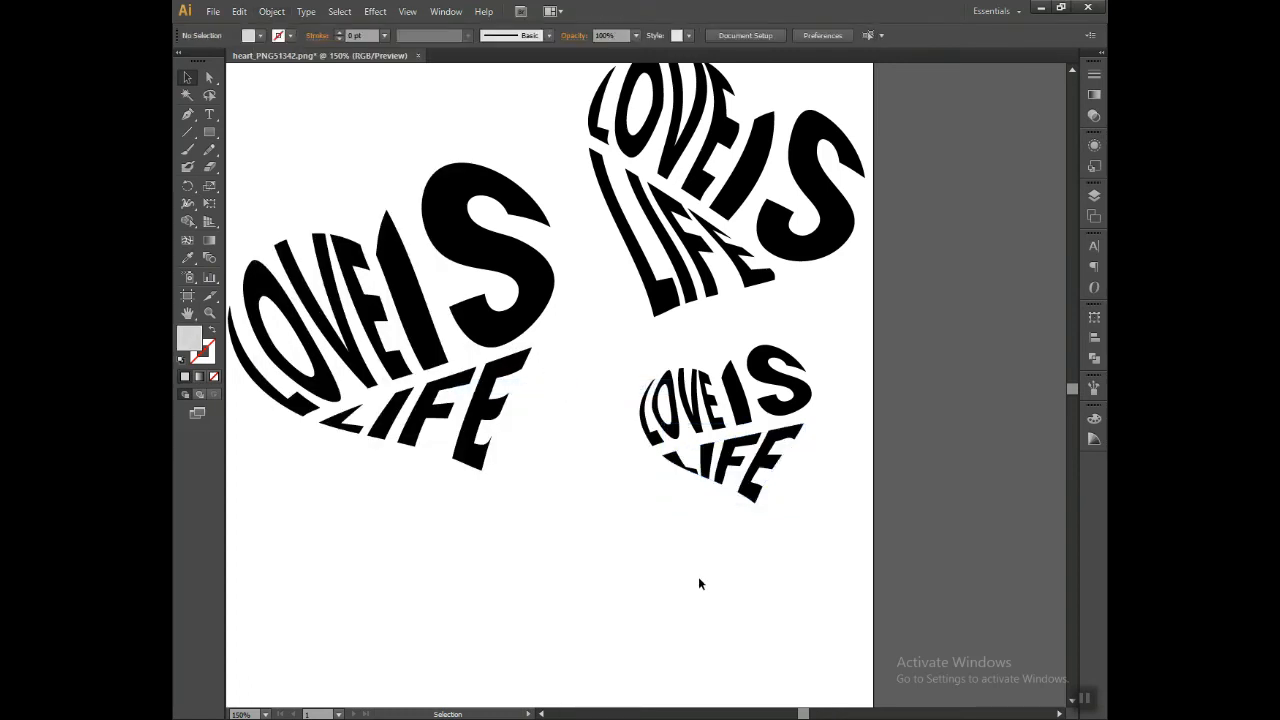
Step: Move the original unwarped text line off the artboard, beside its right edge near the top
{"action": "key", "text": "ctrl+minus"}
{"action": "scroll", "coordinate": [582, 290], "scroll_direction": "up", "scroll_amount": 2}
{"action": "left_click_drag", "start_coordinate": [500, 178], "coordinate": [920, 157]}
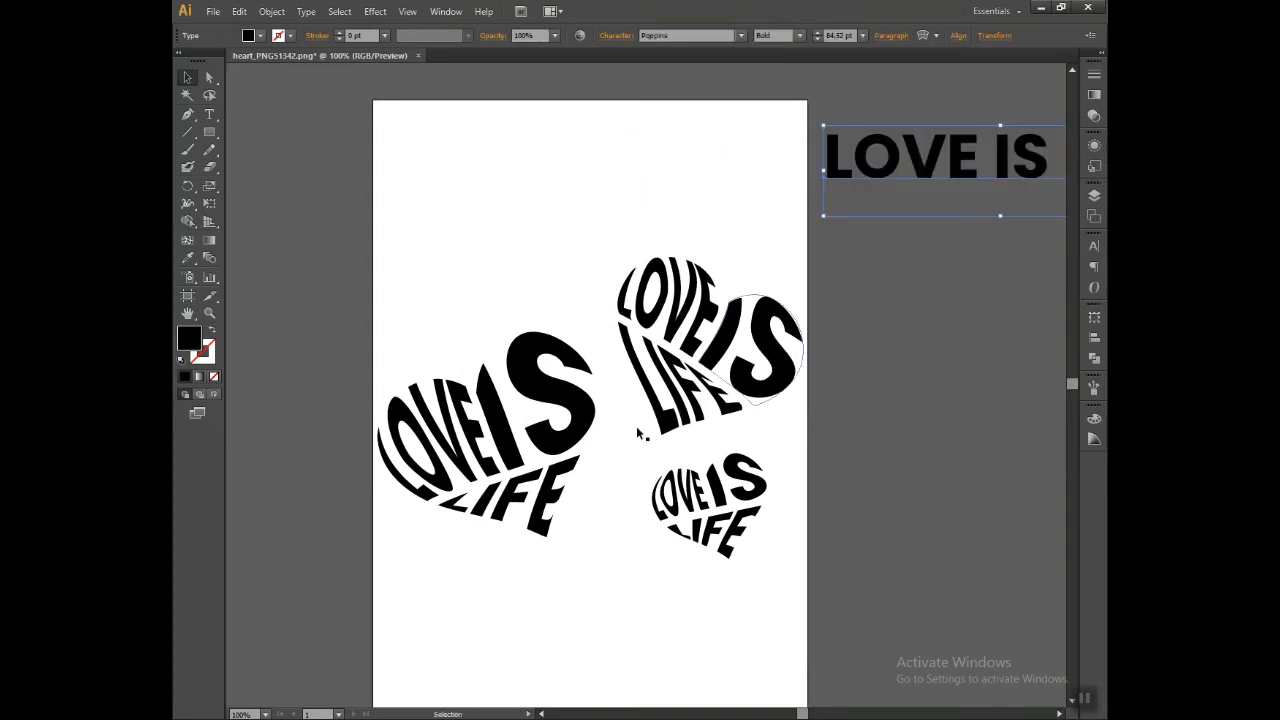
{"action": "left_click", "coordinate": [441, 428]}
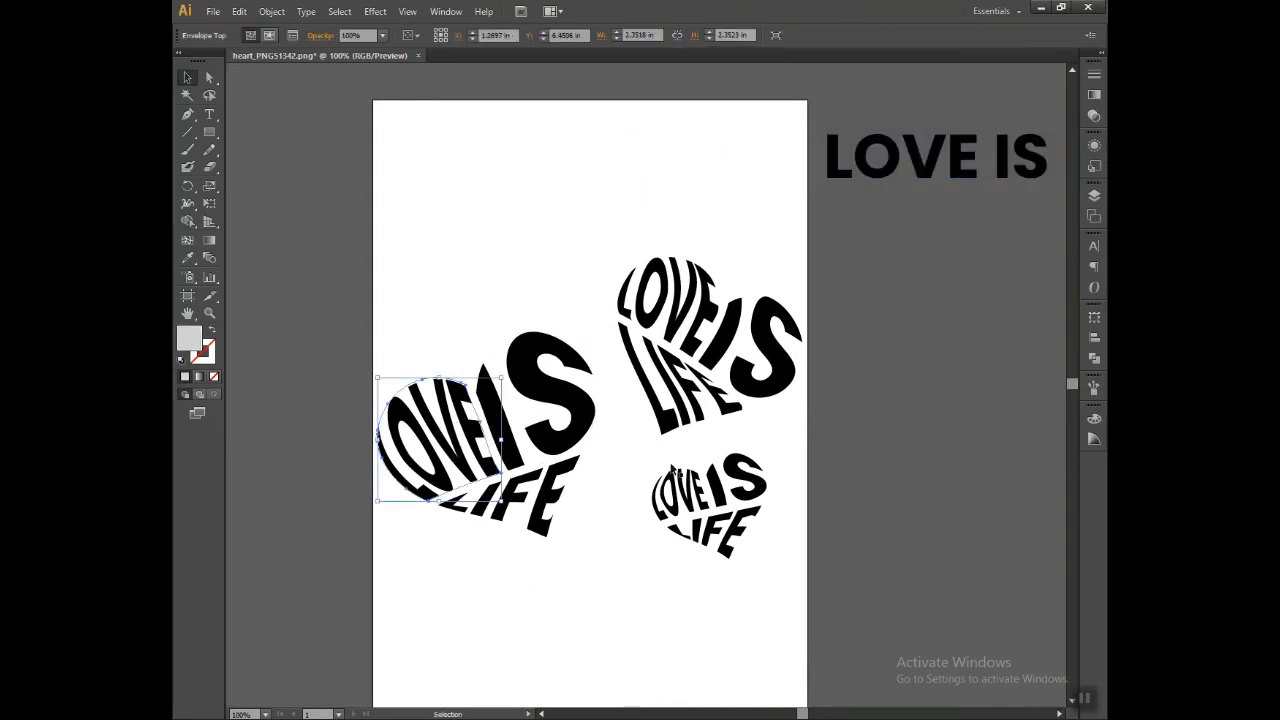
{"action": "left_click", "coordinate": [853, 398]}
{"action": "left_click_drag", "start_coordinate": [853, 398], "coordinate": [911, 377]}
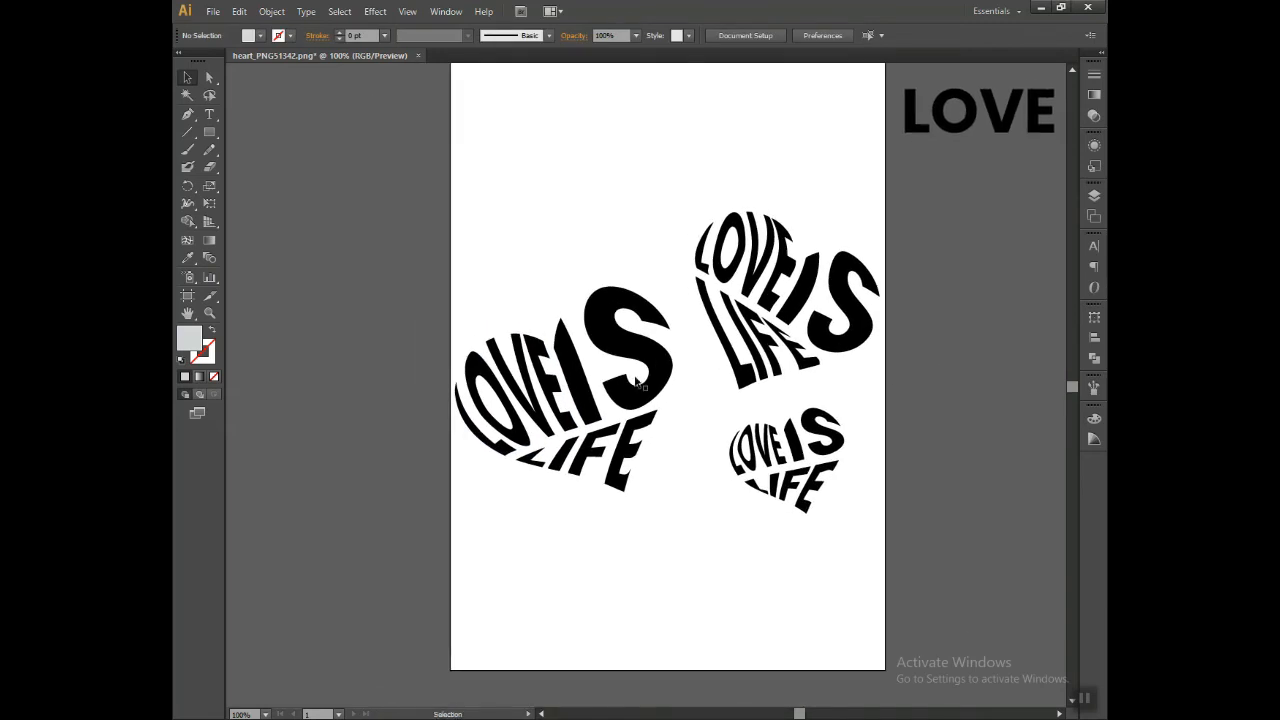
Step: Fill the word LOVE inside the large heart's envelope with bright red f91616
{"action": "double_click", "coordinate": [540, 390]}
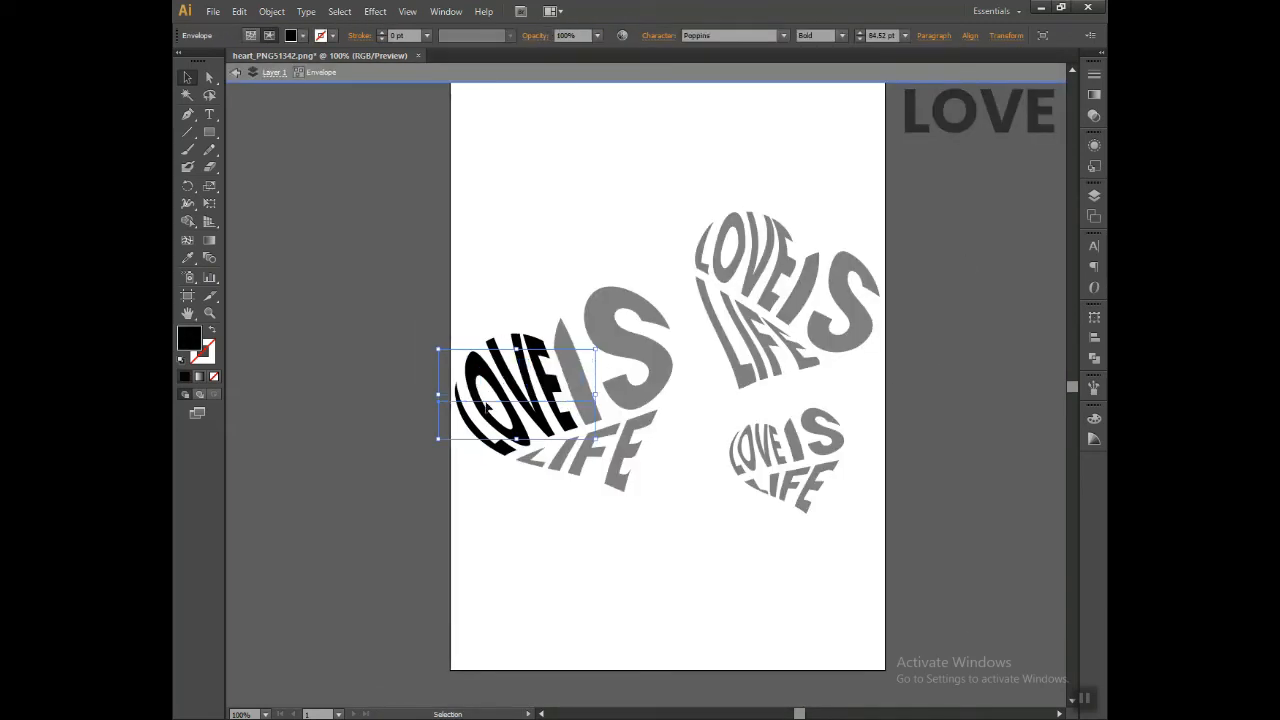
{"action": "double_click", "coordinate": [189, 340]}
{"action": "left_click", "coordinate": [484, 116]}
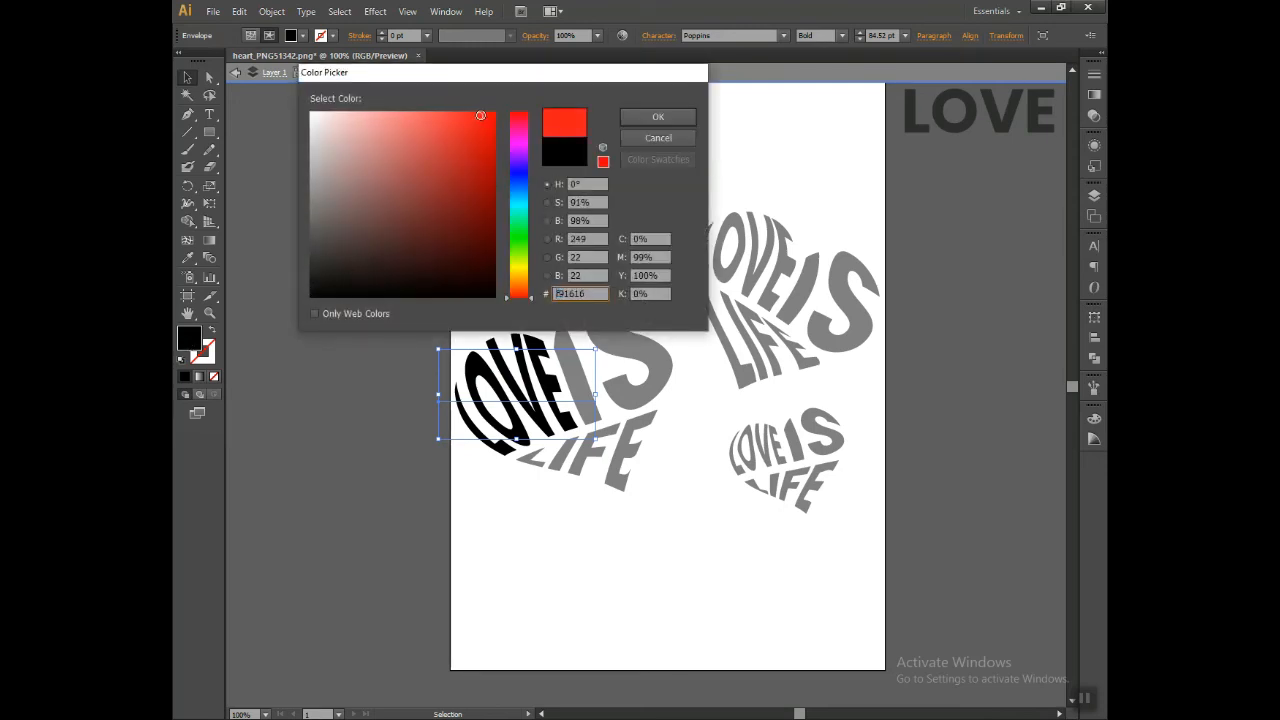
{"action": "left_click", "coordinate": [658, 118]}
{"action": "double_click", "coordinate": [695, 448]}
Step: Fill the word LIFE inside the large heart's envelope with a dark red
{"action": "left_click", "coordinate": [614, 458]}
{"action": "double_click", "coordinate": [614, 458]}
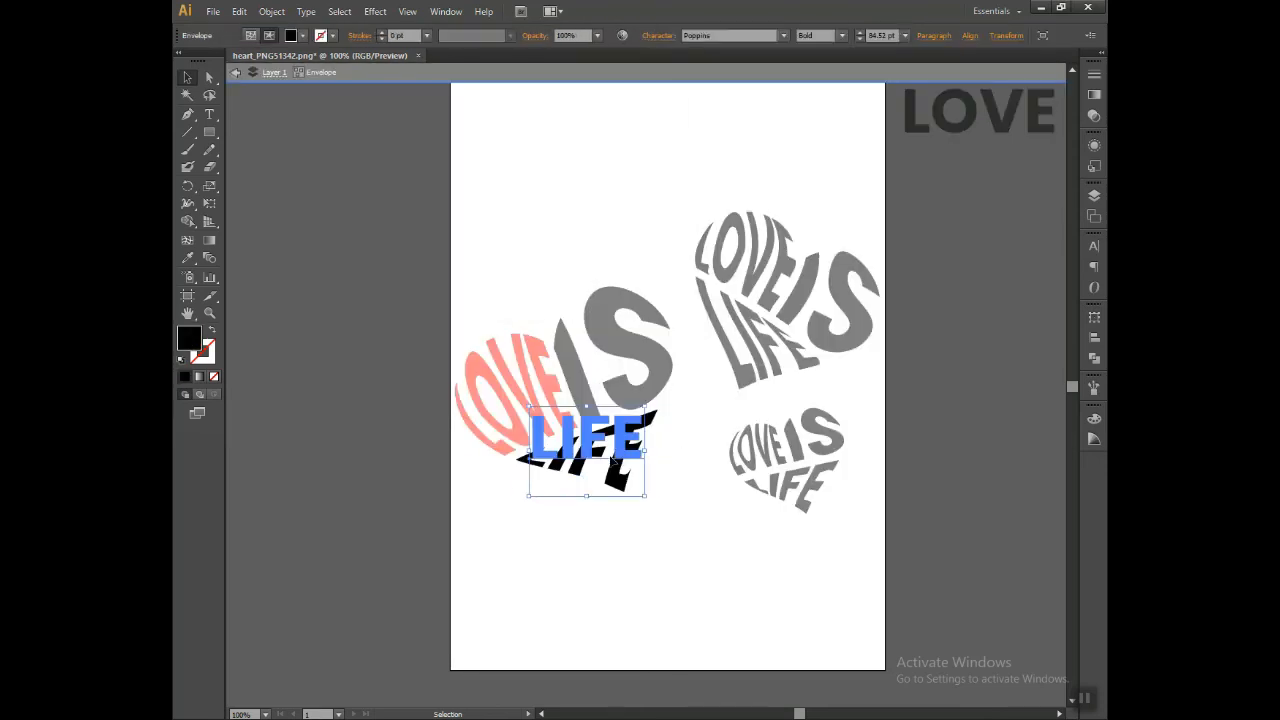
{"action": "double_click", "coordinate": [189, 339]}
{"action": "left_click_drag", "start_coordinate": [467, 177], "coordinate": [480, 197]}
{"action": "left_click", "coordinate": [653, 117]}
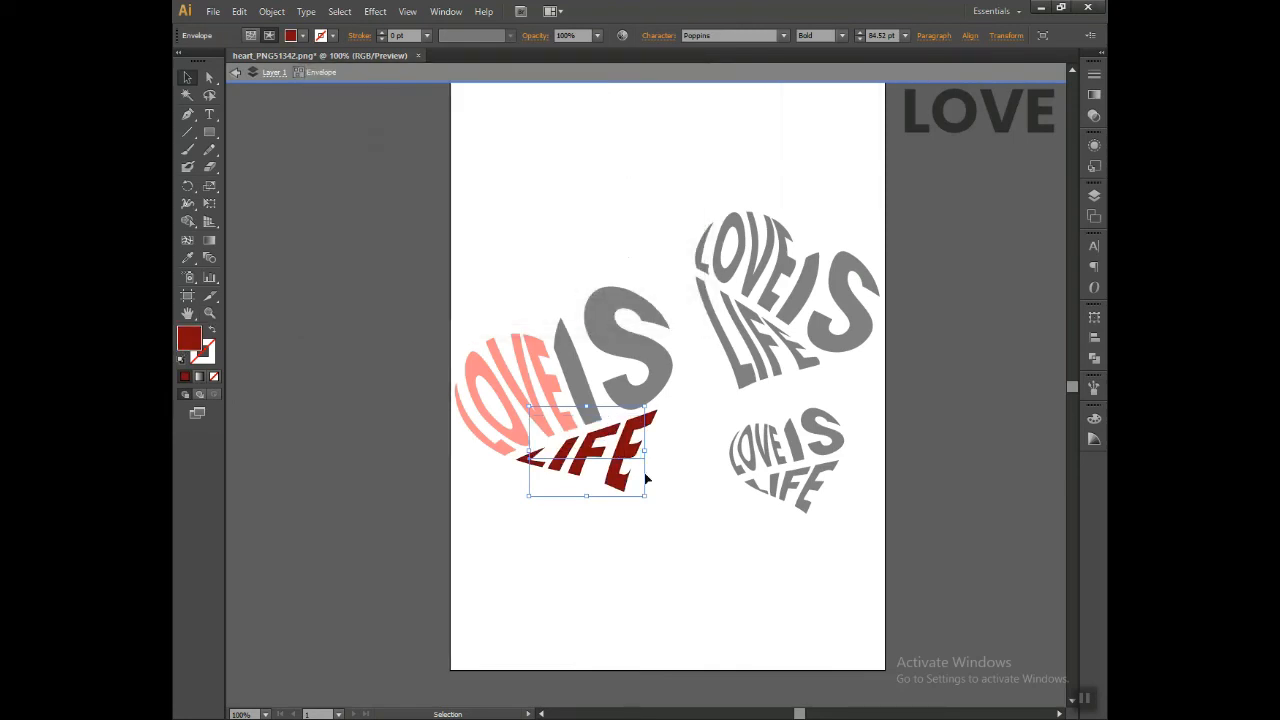
{"action": "double_click", "coordinate": [695, 416]}
Step: Fill the word IS inside the large heart's envelope with the pale red cc6666
{"action": "left_click", "coordinate": [632, 347]}
{"action": "double_click", "coordinate": [632, 347]}
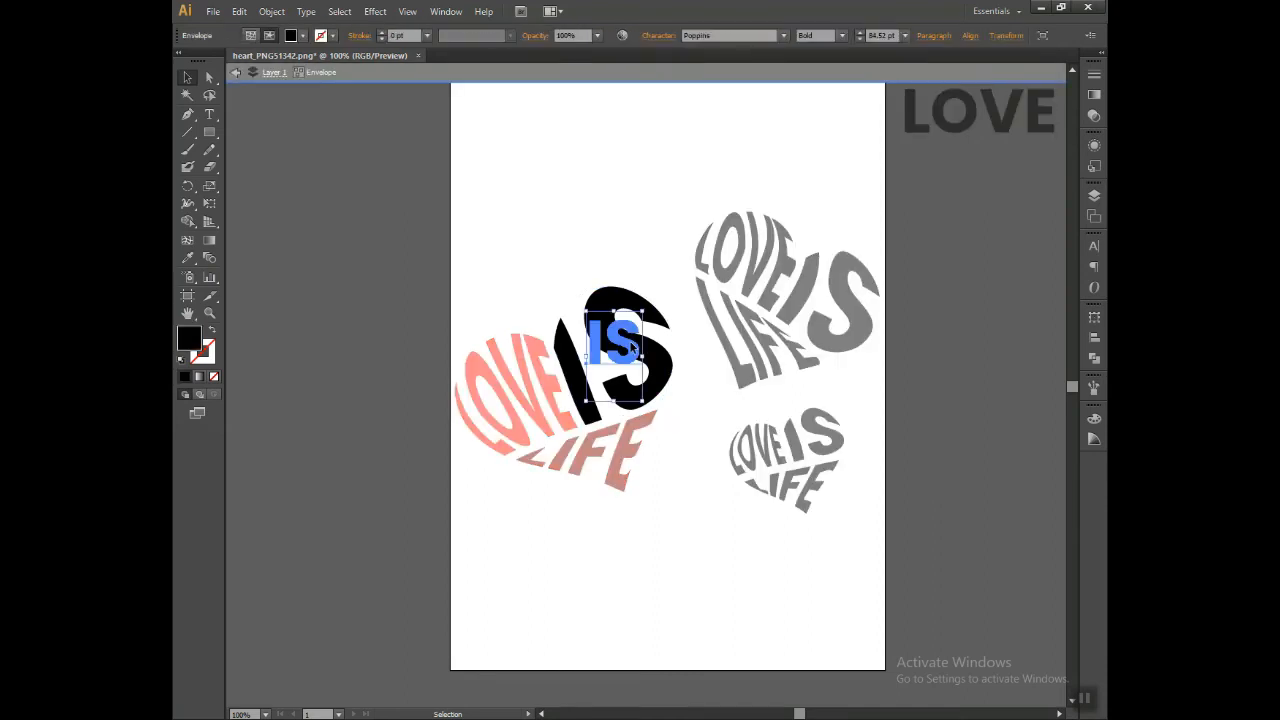
{"action": "double_click", "coordinate": [188, 341]}
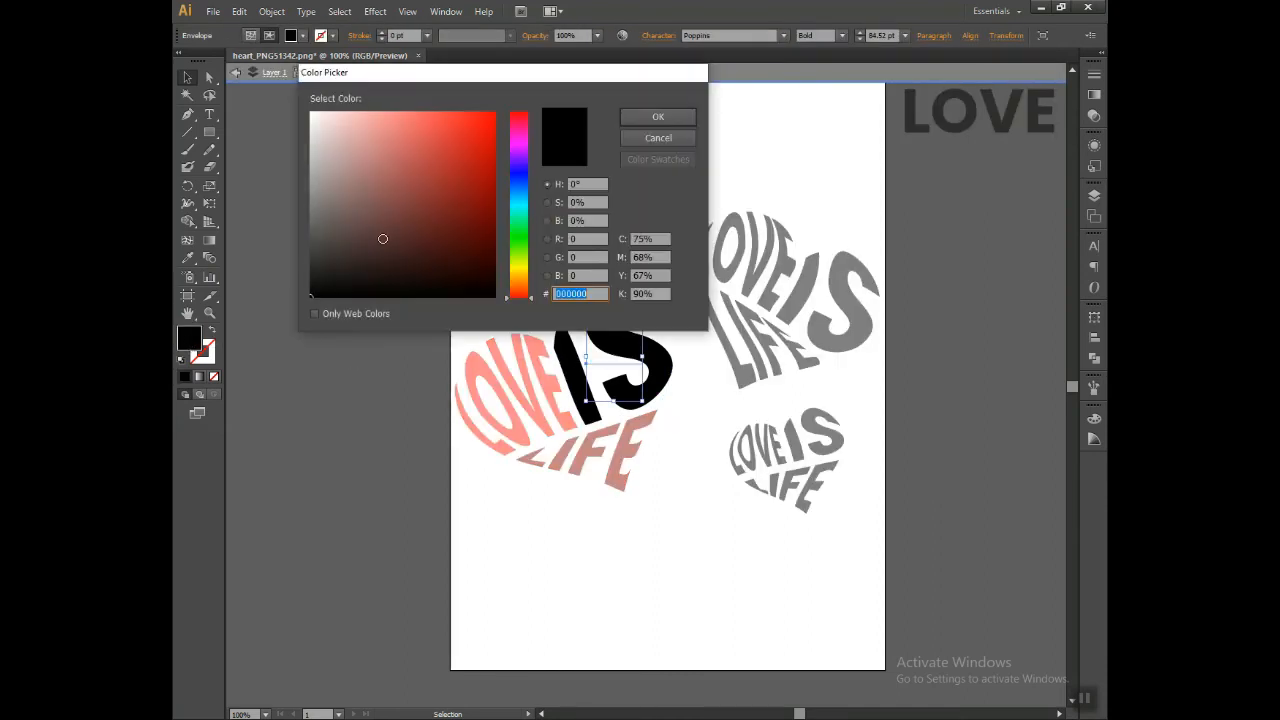
{"action": "left_click_drag", "start_coordinate": [466, 170], "coordinate": [405, 150]}
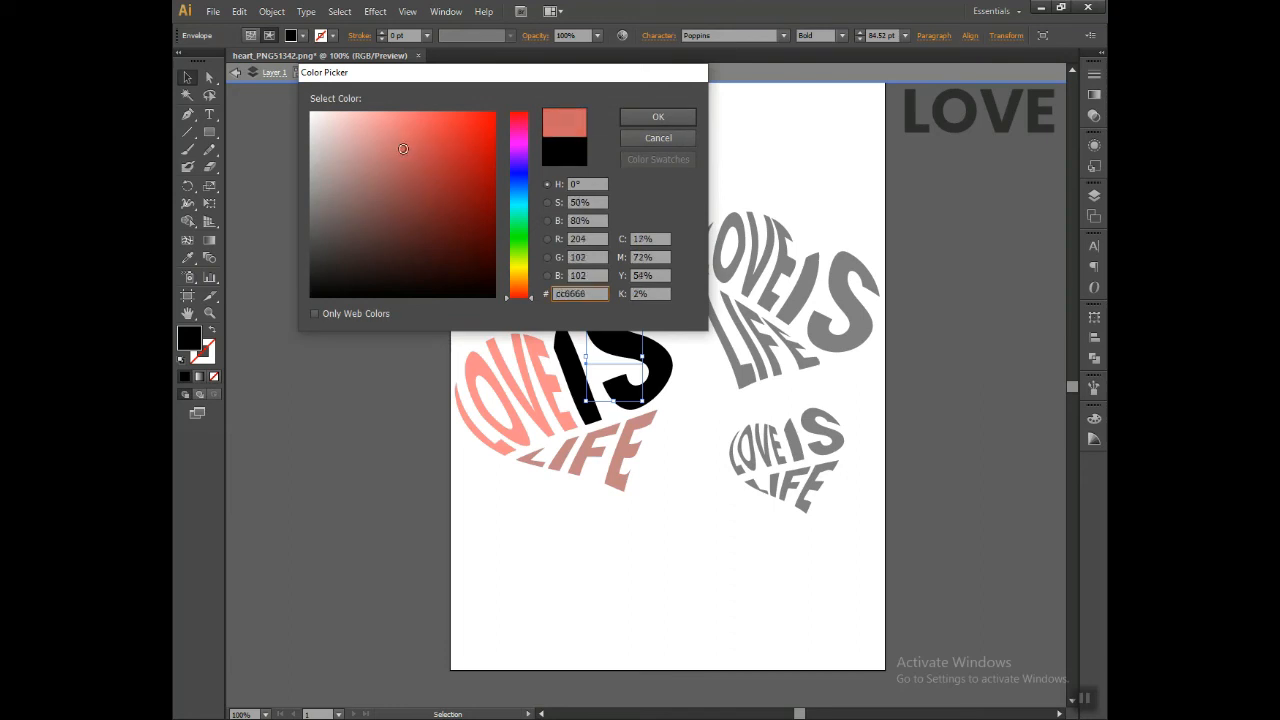
{"action": "left_click", "coordinate": [676, 119]}
{"action": "double_click", "coordinate": [702, 473]}
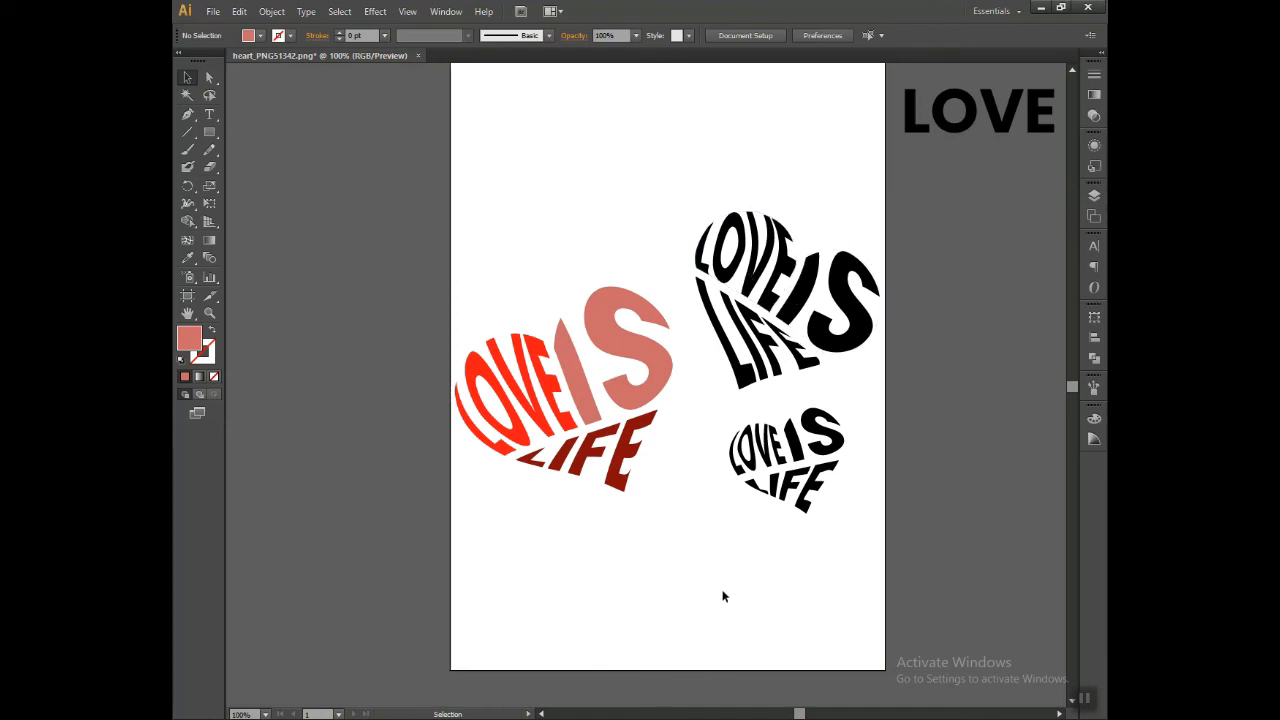
Step: Fill the word LOVE inside the small heart's envelope with dark red a00707
{"action": "double_click", "coordinate": [757, 456]}
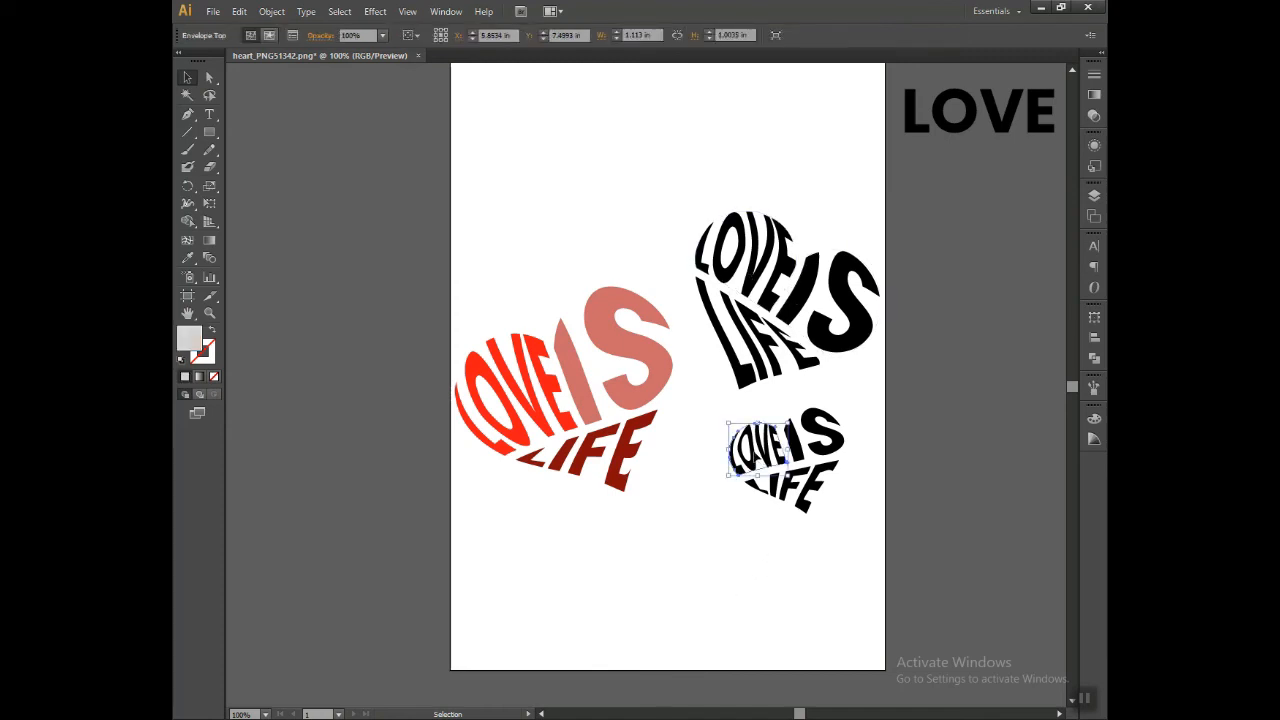
{"action": "double_click", "coordinate": [184, 336]}
{"action": "left_click", "coordinate": [487, 177]}
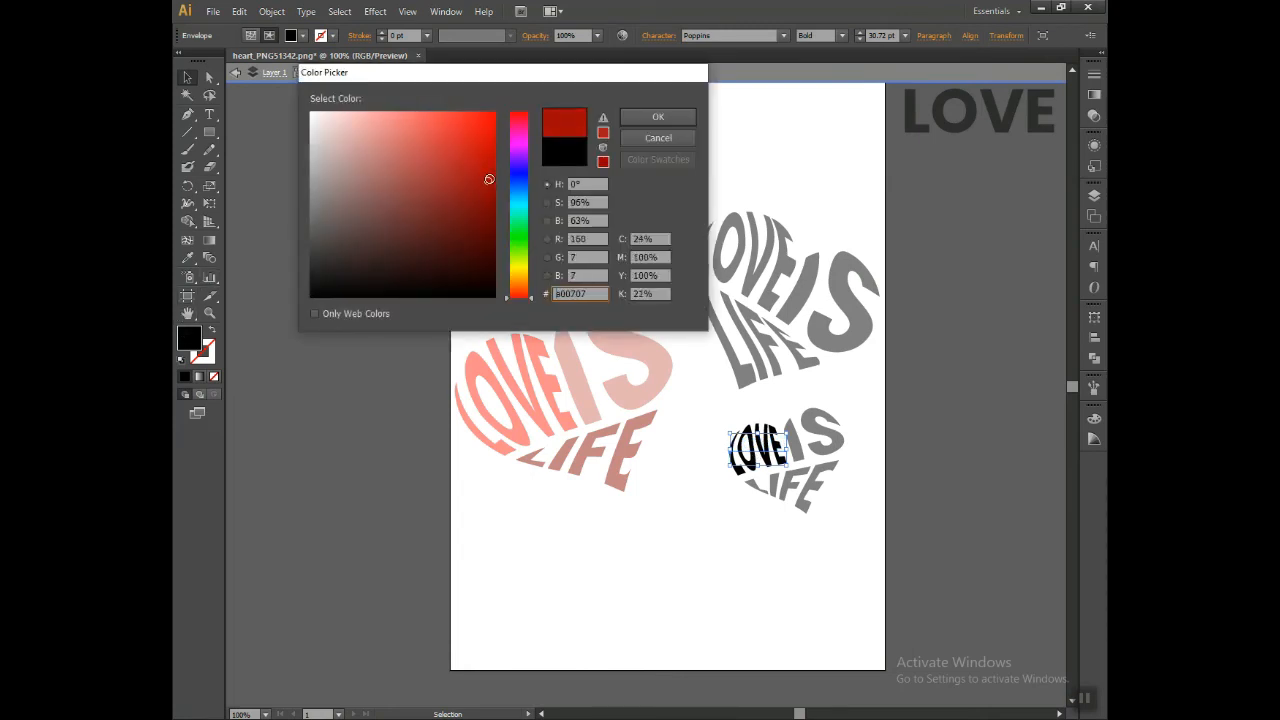
{"action": "left_click", "coordinate": [657, 119]}
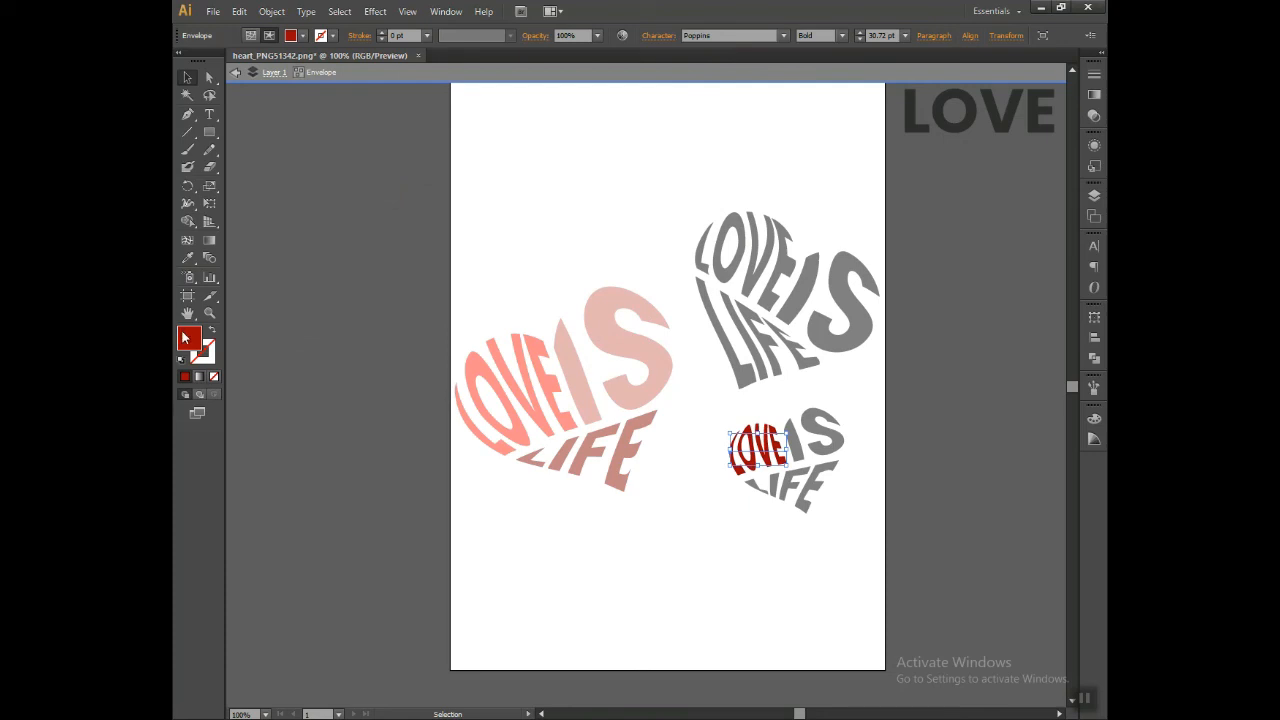
{"action": "double_click", "coordinate": [818, 453]}
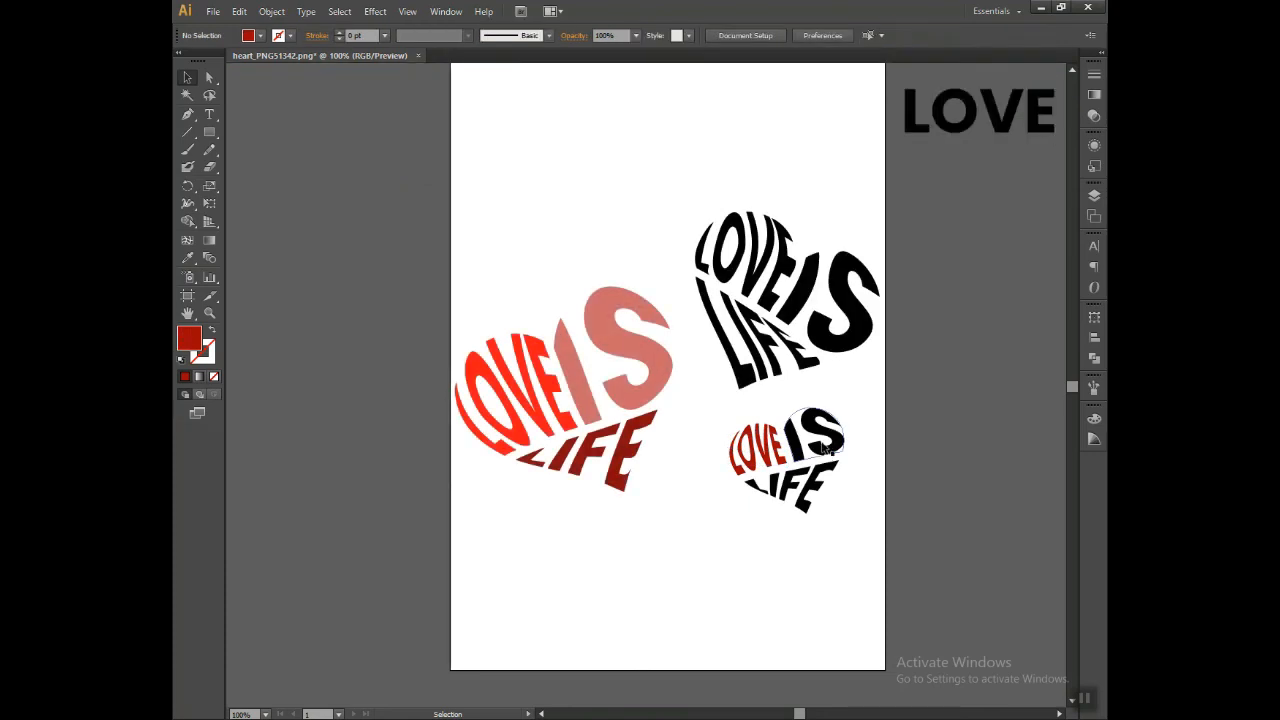
Step: Recolour the small heart's IS by sampling the dark red of its LOVE with the Eyedropper
{"action": "left_click", "coordinate": [824, 450]}
{"action": "double_click", "coordinate": [823, 447]}
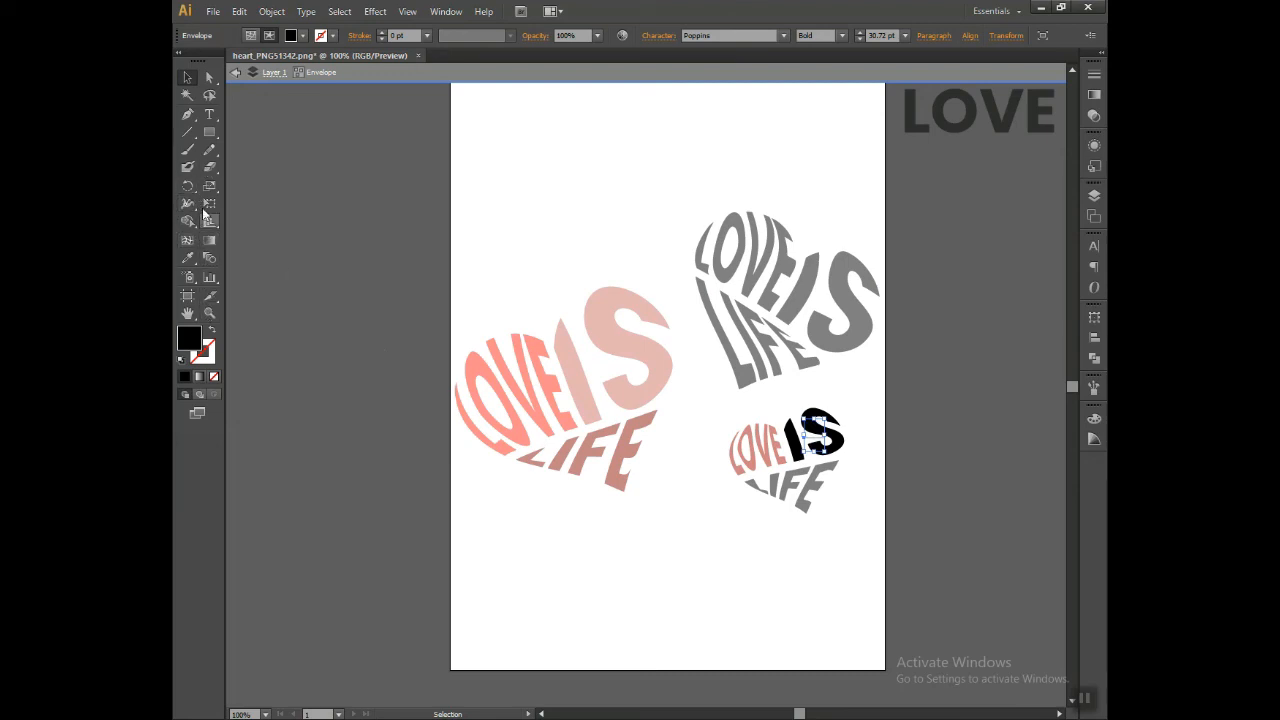
{"action": "left_click", "coordinate": [187, 257]}
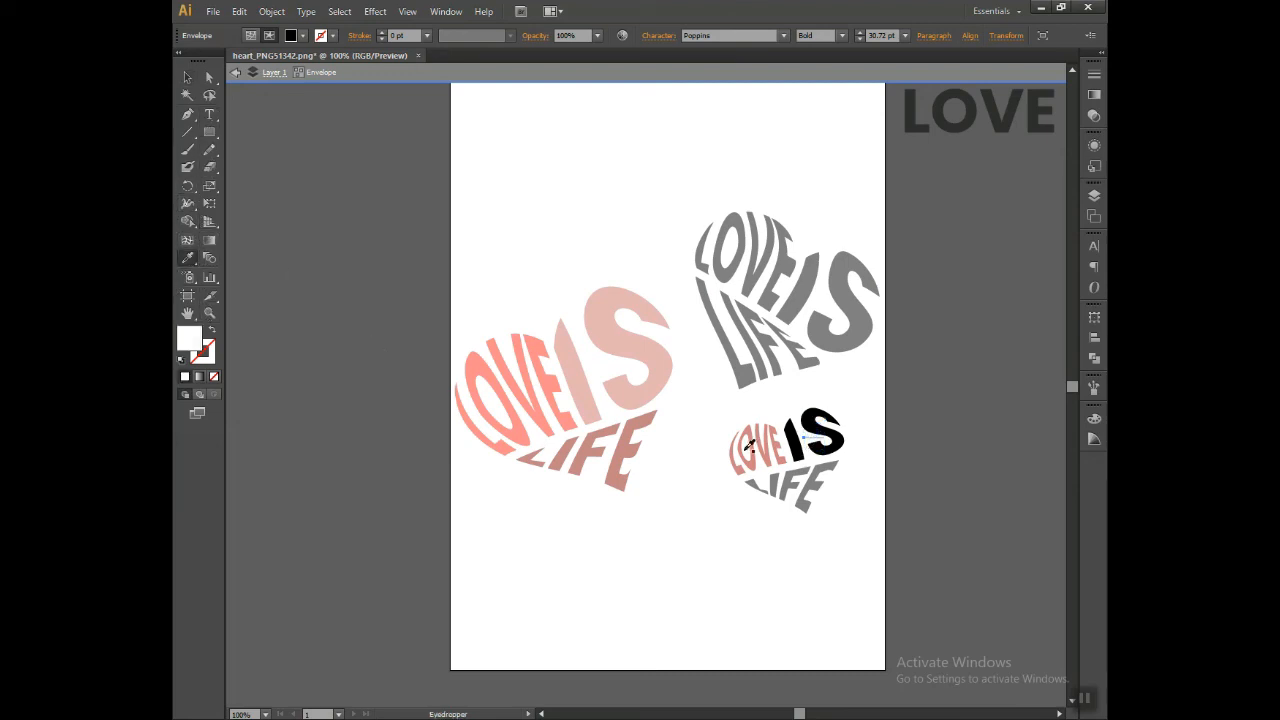
{"action": "left_click", "coordinate": [748, 442]}
{"action": "left_click", "coordinate": [756, 456]}
{"action": "left_click", "coordinate": [187, 77]}
{"action": "left_click", "coordinate": [796, 485]}
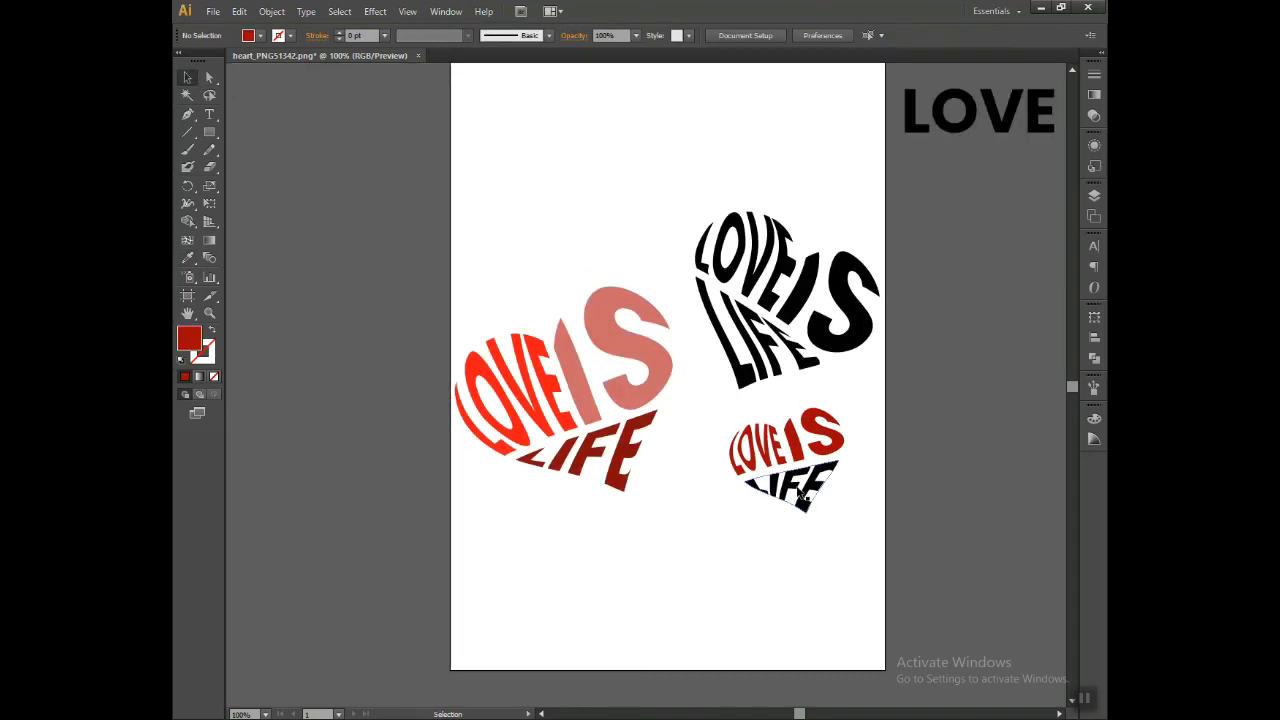
Step: Recolour the small heart's LIFE with the dark red sampled from its LOVE
{"action": "double_click", "coordinate": [791, 487]}
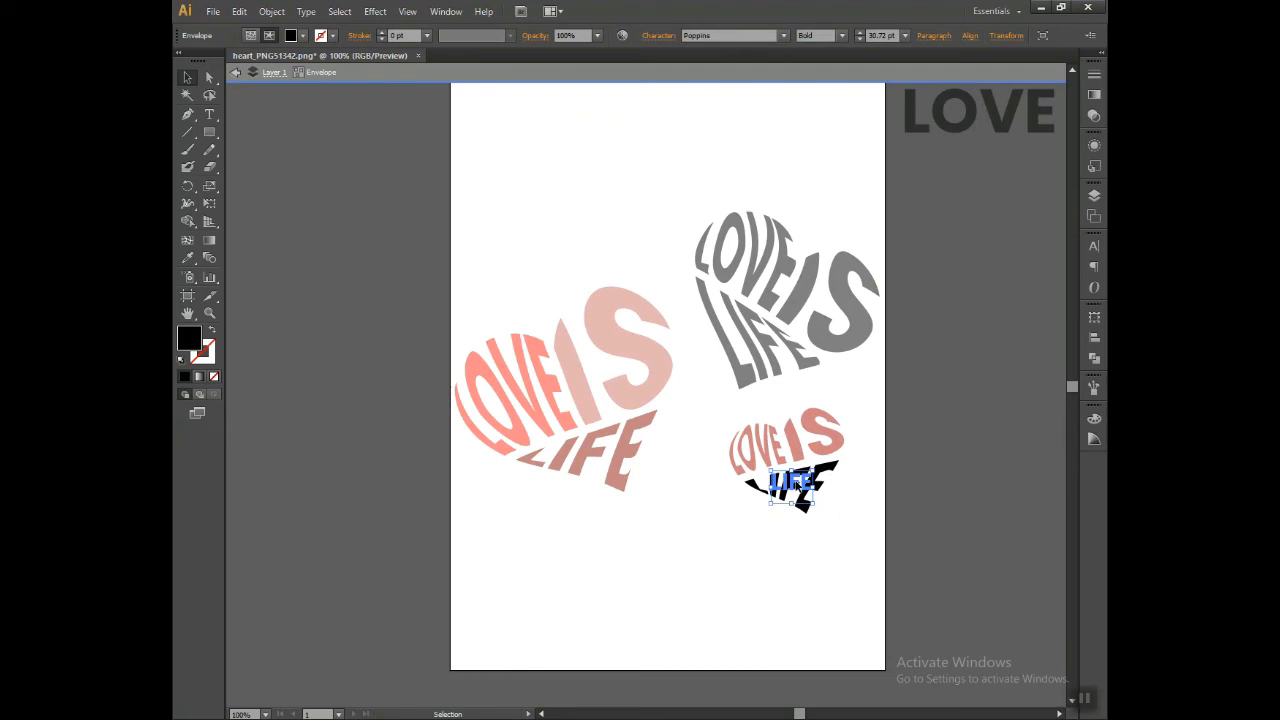
{"action": "left_click", "coordinate": [187, 257]}
{"action": "left_click", "coordinate": [759, 443]}
{"action": "left_click", "coordinate": [187, 77]}
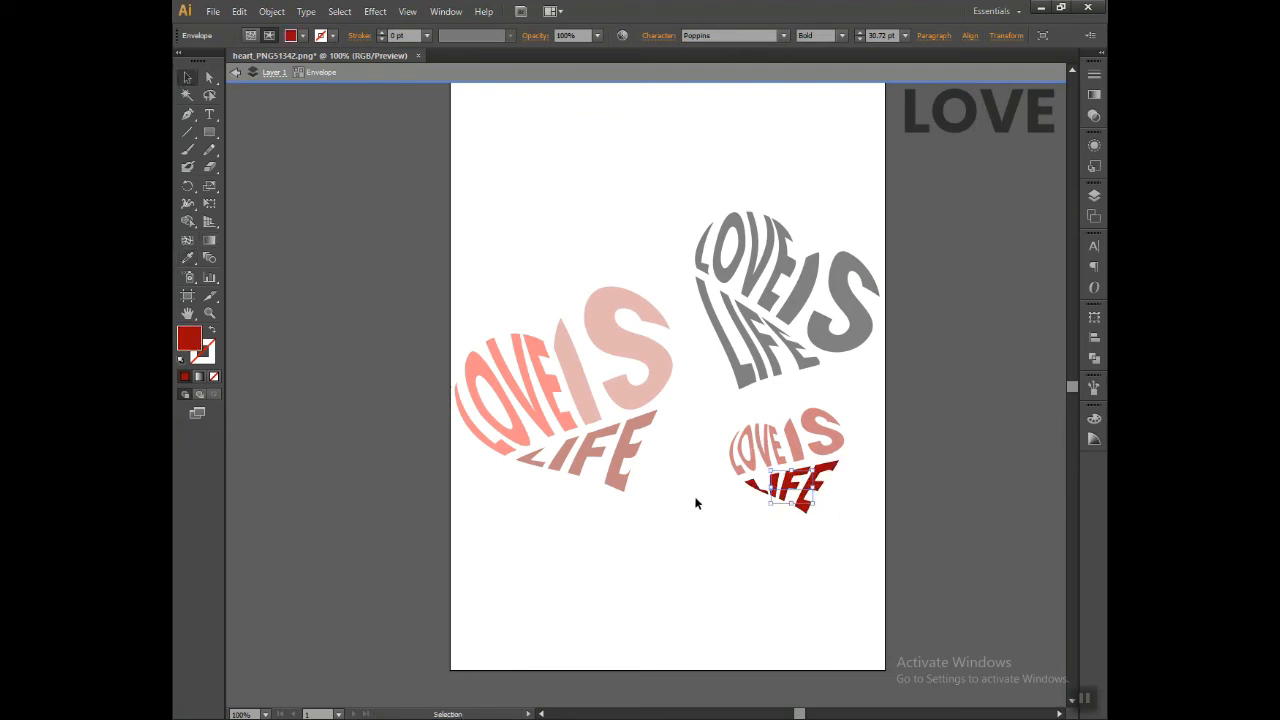
{"action": "double_click", "coordinate": [697, 503]}
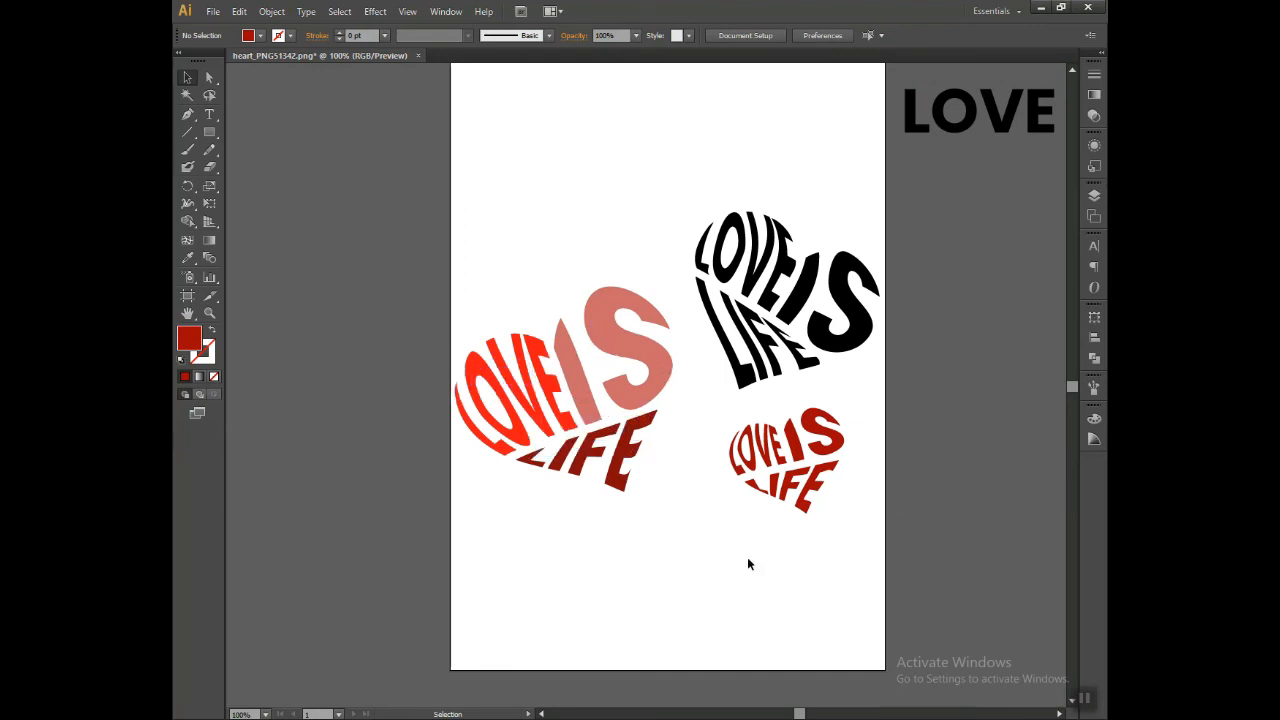
Step: Recolour the large heart's IS by sampling the bright red of its LOVE with the Eyedropper
{"action": "double_click", "coordinate": [612, 342]}
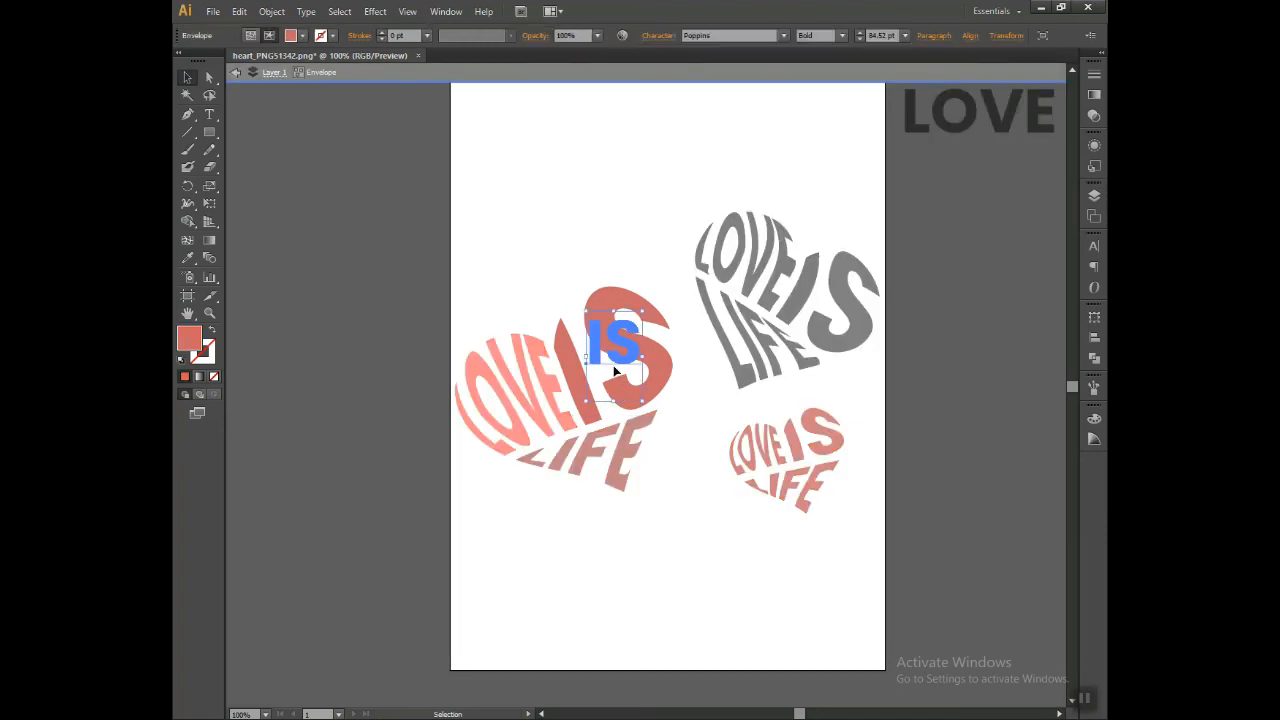
{"action": "left_click", "coordinate": [187, 257]}
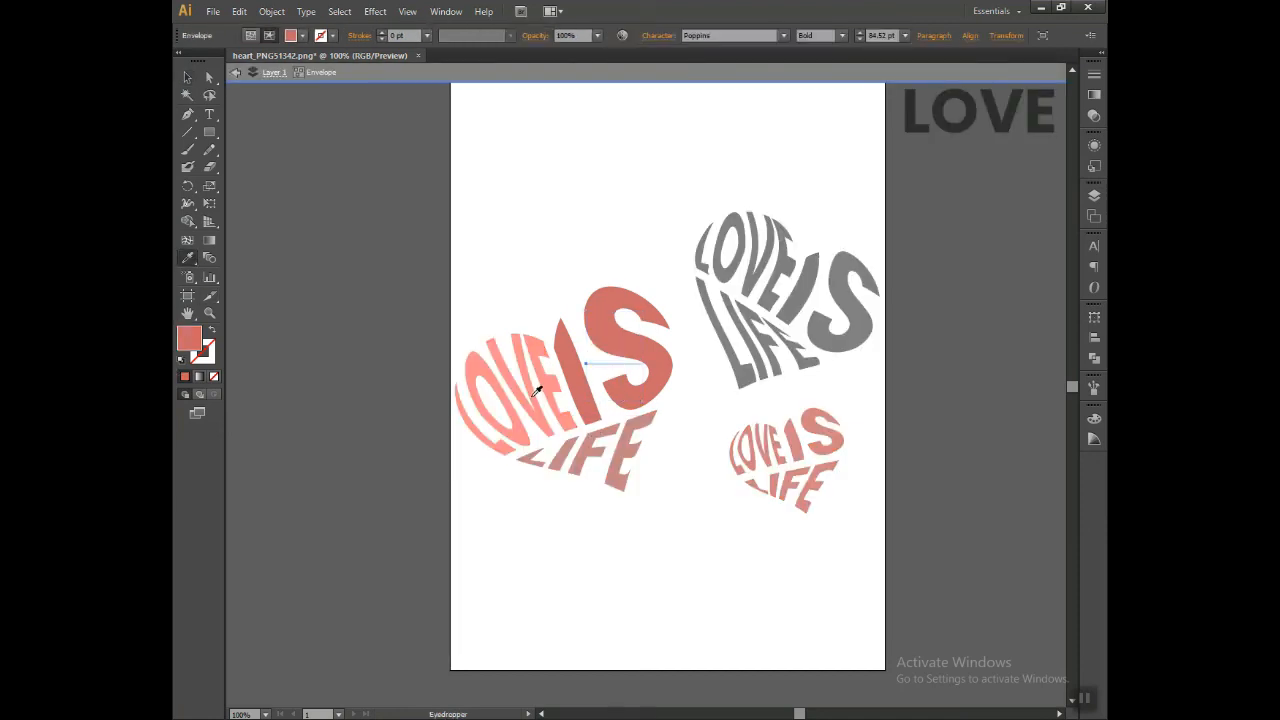
{"action": "left_click", "coordinate": [535, 391]}
{"action": "left_click", "coordinate": [187, 71]}
{"action": "double_click", "coordinate": [629, 425]}
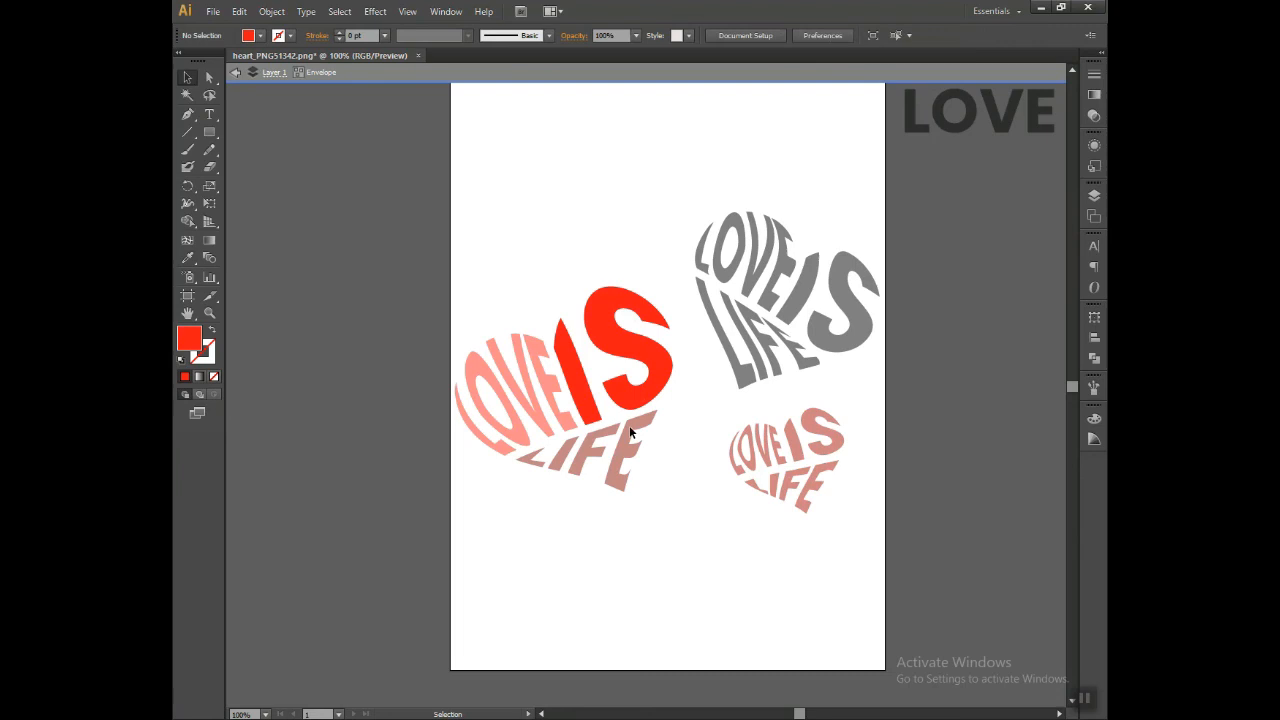
Step: Recolour the large heart's LIFE with the bright red sampled from its IS
{"action": "double_click", "coordinate": [620, 444]}
{"action": "key", "text": "i"}
{"action": "left_click", "coordinate": [571, 378]}
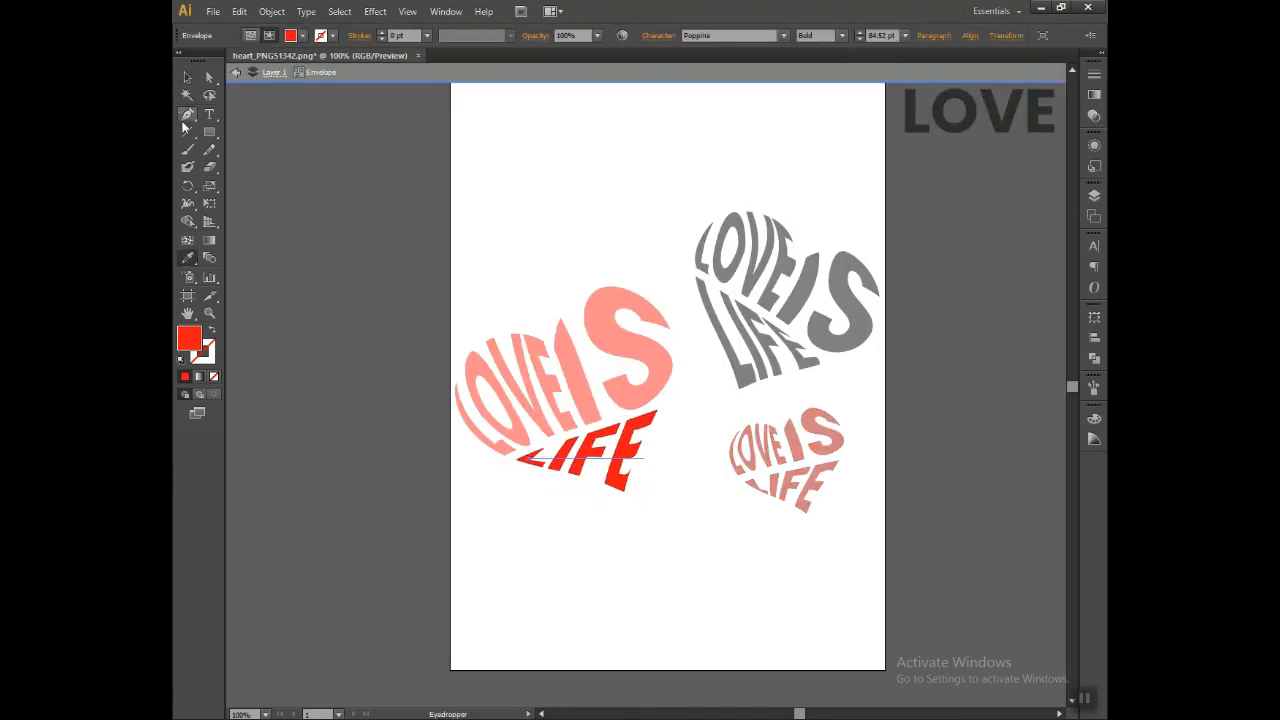
{"action": "left_click", "coordinate": [187, 79]}
{"action": "double_click", "coordinate": [706, 584]}
Step: Scale all three hearts down slightly together so they sit inside the artboard's edges
{"action": "left_click_drag", "start_coordinate": [811, 557], "coordinate": [797, 586]}
{"action": "left_click_drag", "start_coordinate": [458, 234], "coordinate": [851, 534]}
{"action": "left_click", "coordinate": [814, 598]}
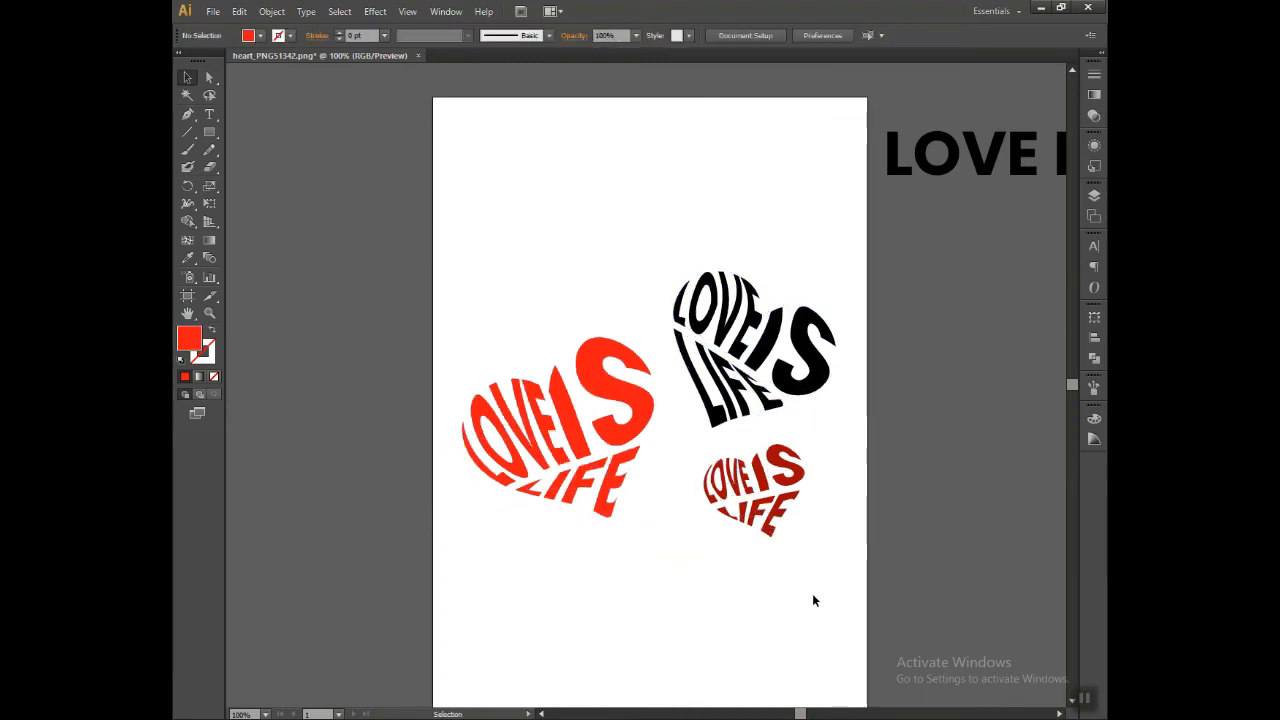